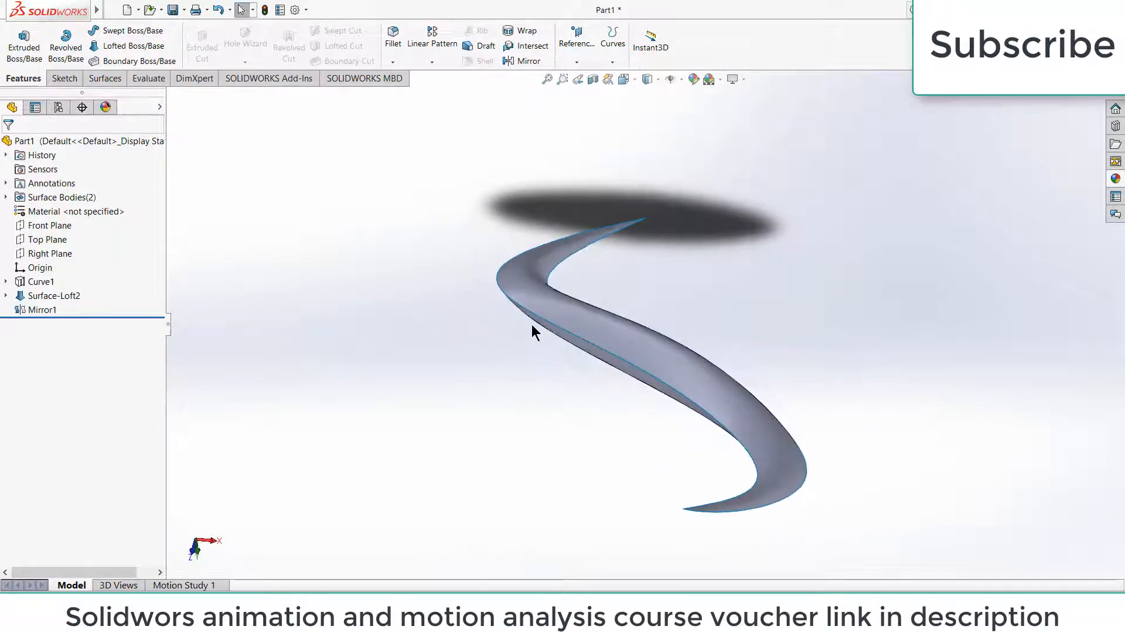
# - Create a new part document and start a sketch on the Front Plane
pyautogui.click(128, 9)
pyautogui.click(473, 460)
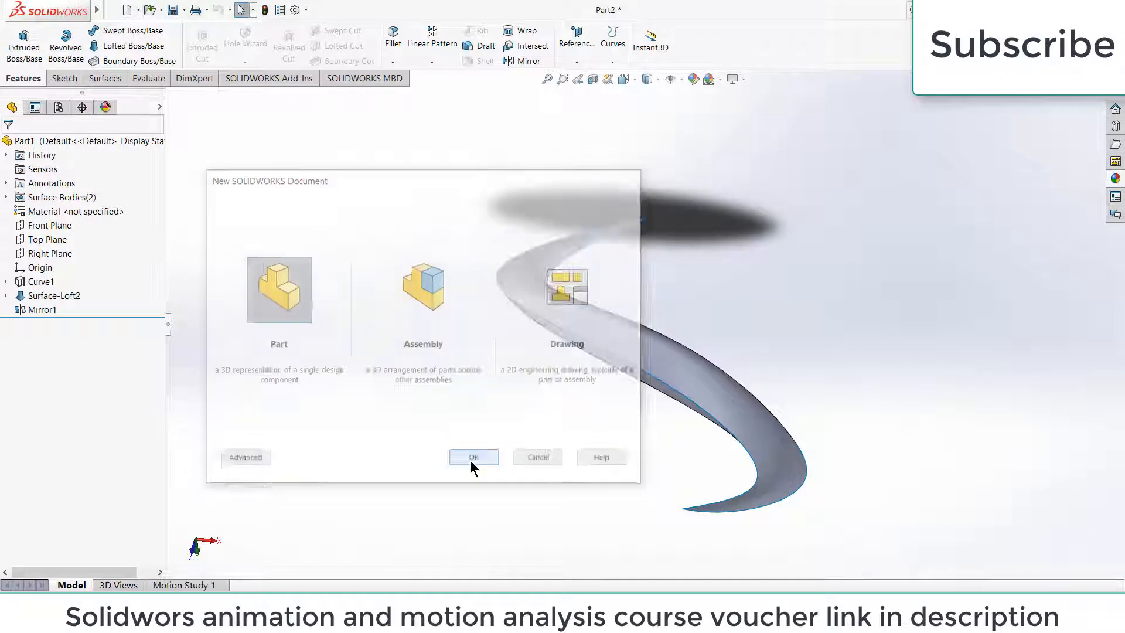
pyautogui.click(51, 216)
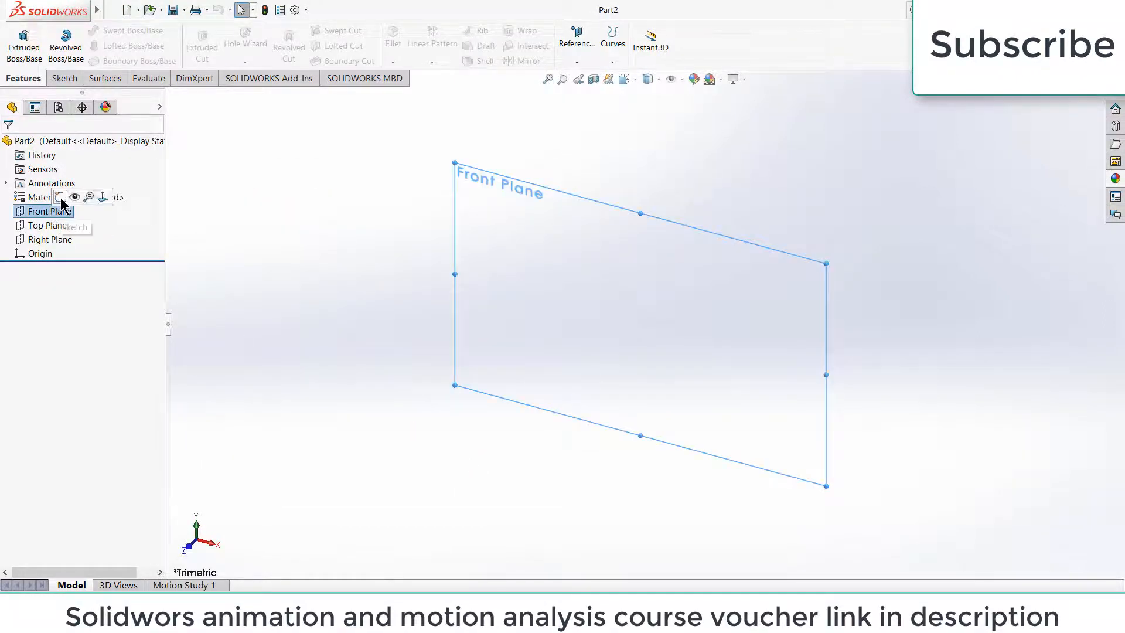
pyautogui.click(73, 194)
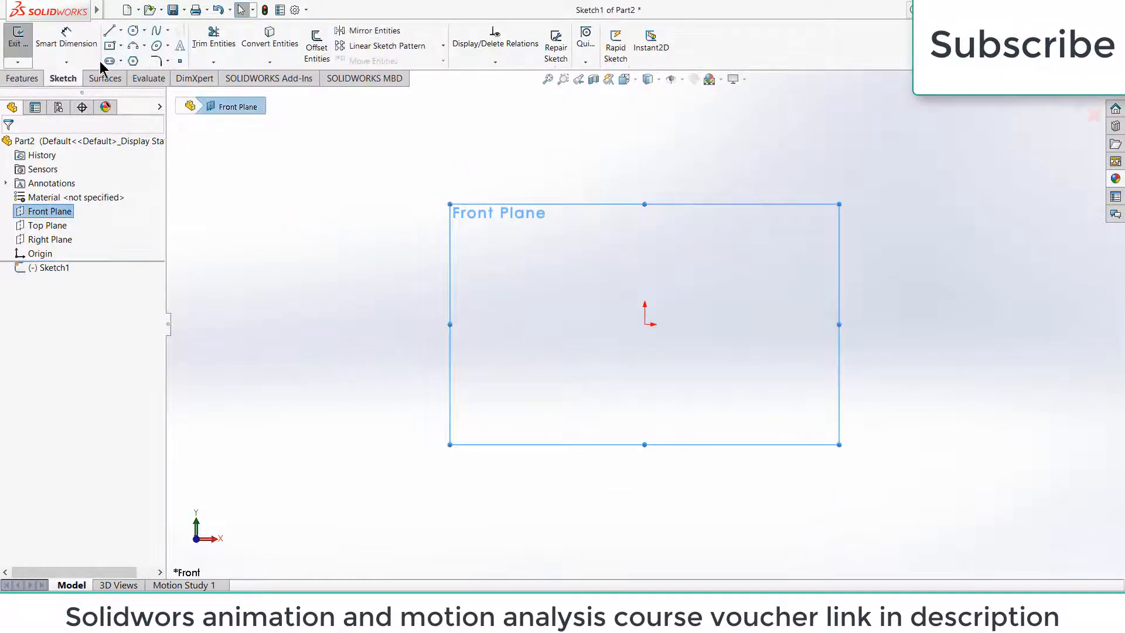
# - Sketch a vertical midpoint line about 170 mm long, centred on the origin
pyautogui.click(121, 30)
pyautogui.click(140, 75)
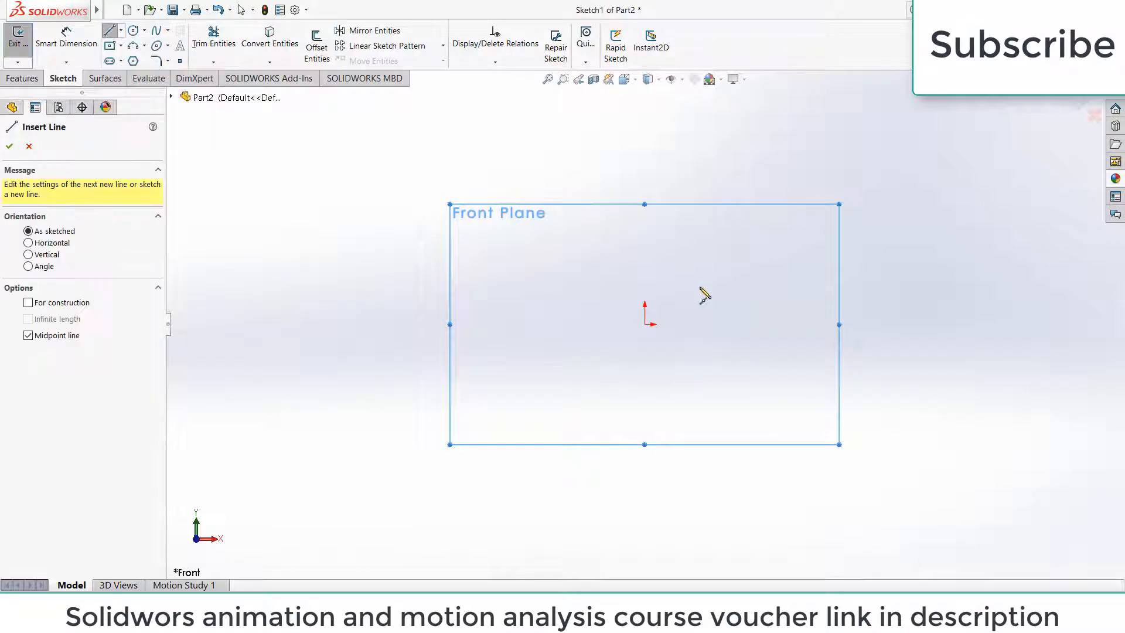
pyautogui.click(645, 324)
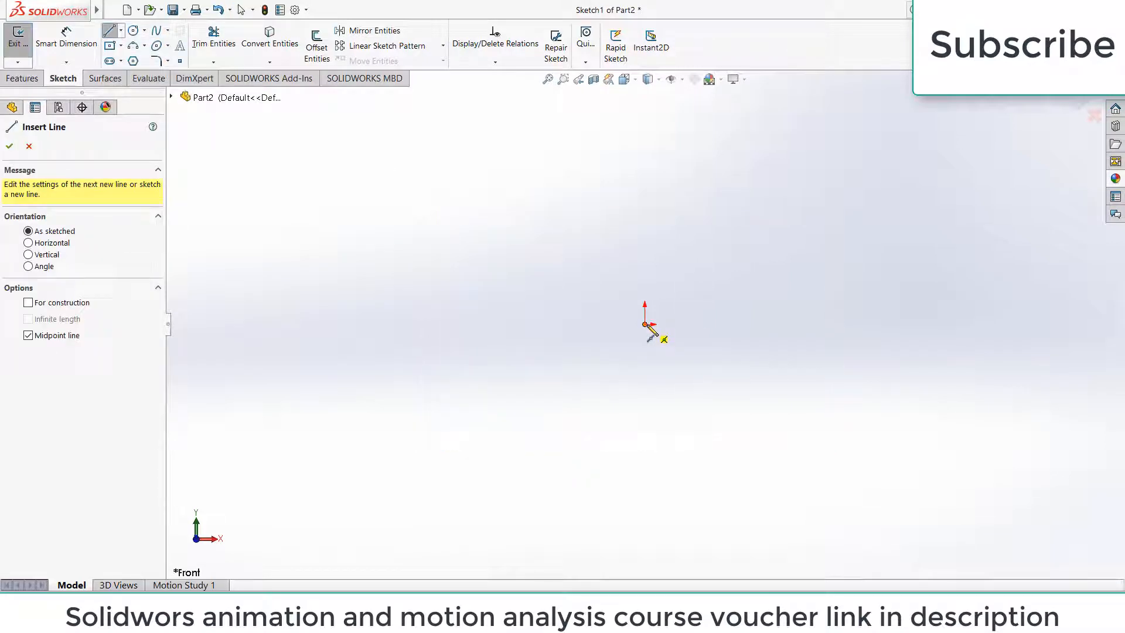
pyautogui.click(645, 509)
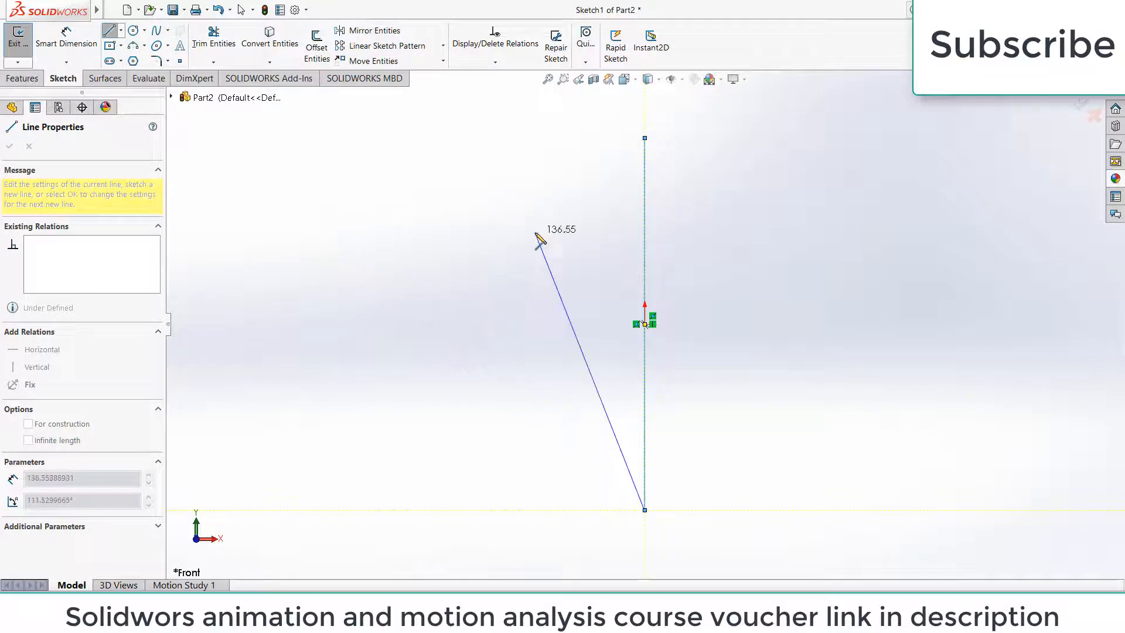
pyautogui.press('Escape')
# - Dimension the vertical line's length and set it to 100 mm
pyautogui.click(65, 41)
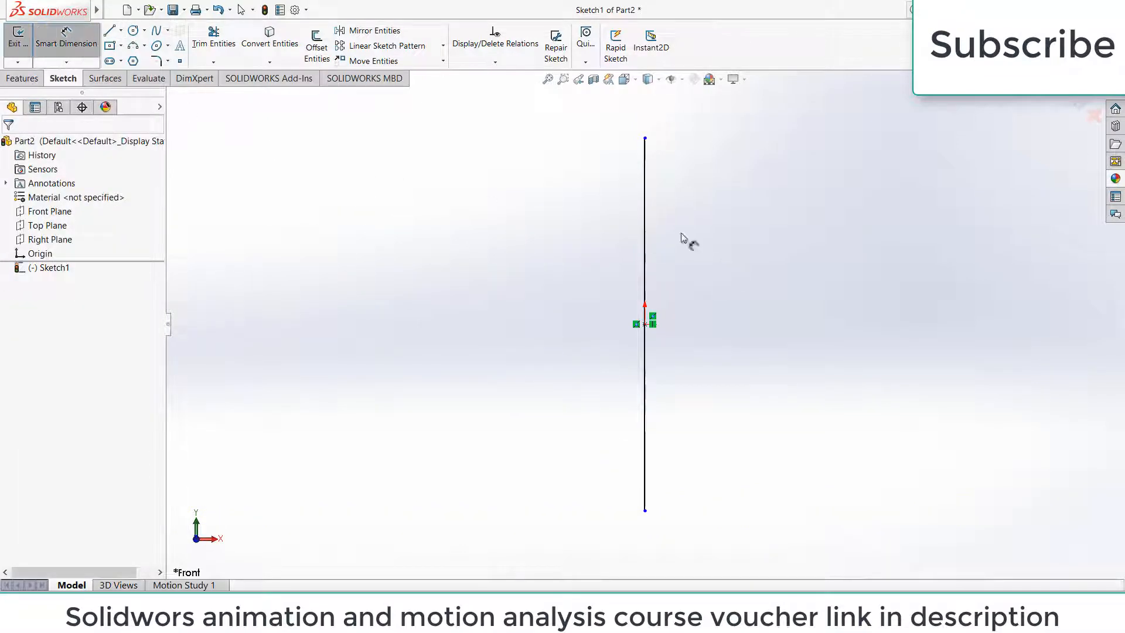
pyautogui.click(645, 210)
pyautogui.click(606, 218)
pyautogui.write('100')
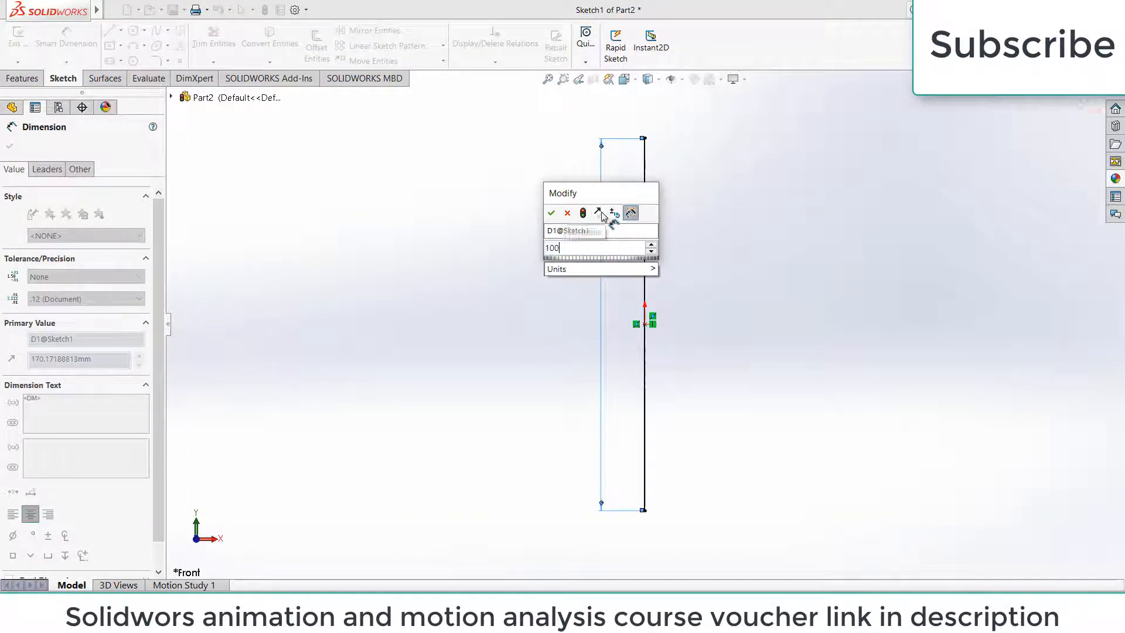
pyautogui.press('Return')
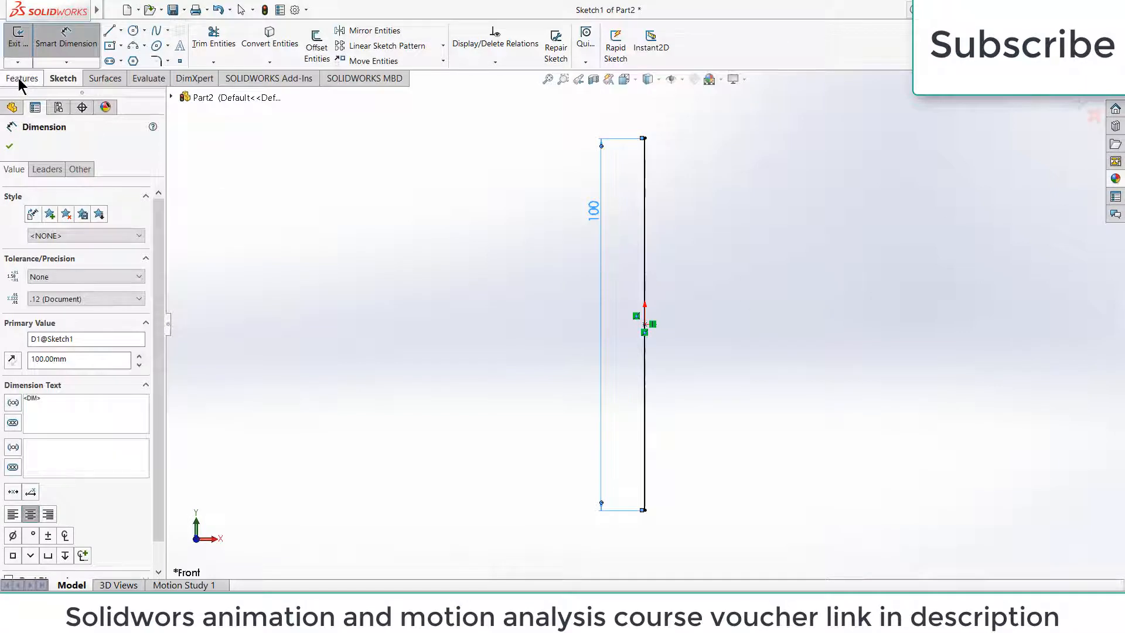
pyautogui.click(10, 146)
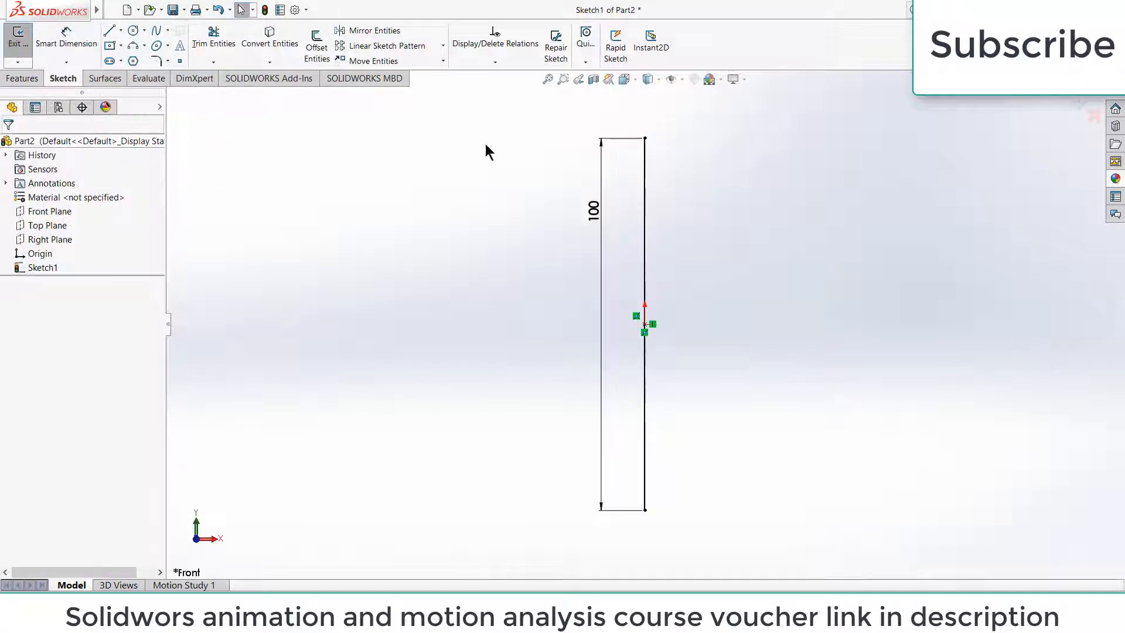
# - Convert the vertical 100 mm line to construction geometry
pyautogui.click(645, 185)
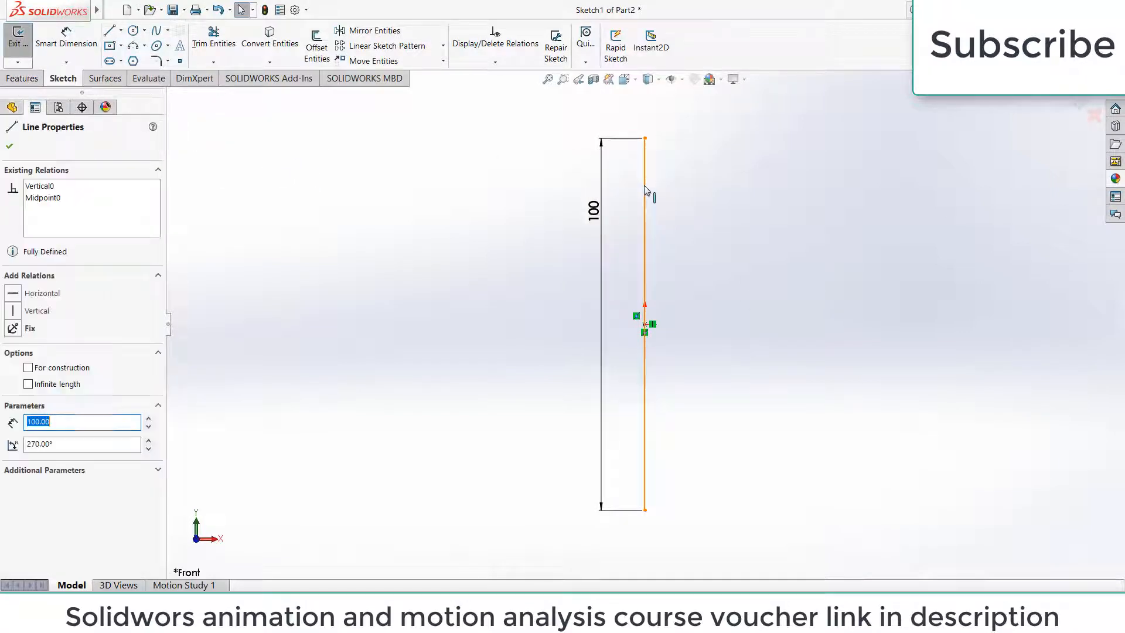
pyautogui.click(28, 368)
pyautogui.click(10, 146)
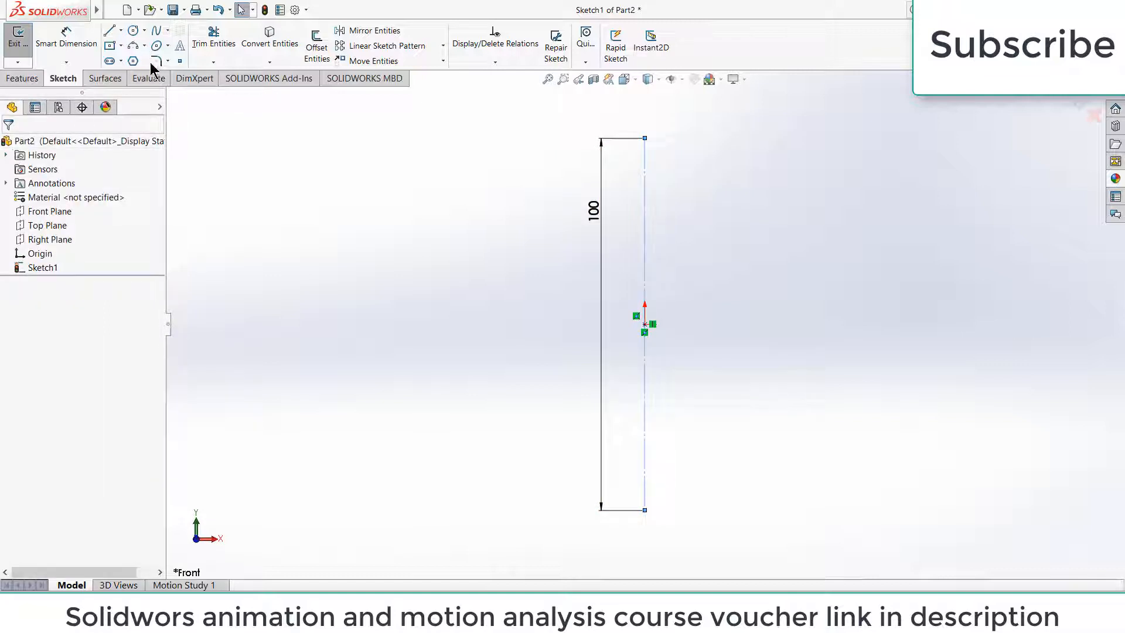
# - Draw an S-shaped five-point spline from the centerline's upper endpoint through the origin to its lower endpoint, bulging to opposite sides, and finish the sketch
pyautogui.click(157, 34)
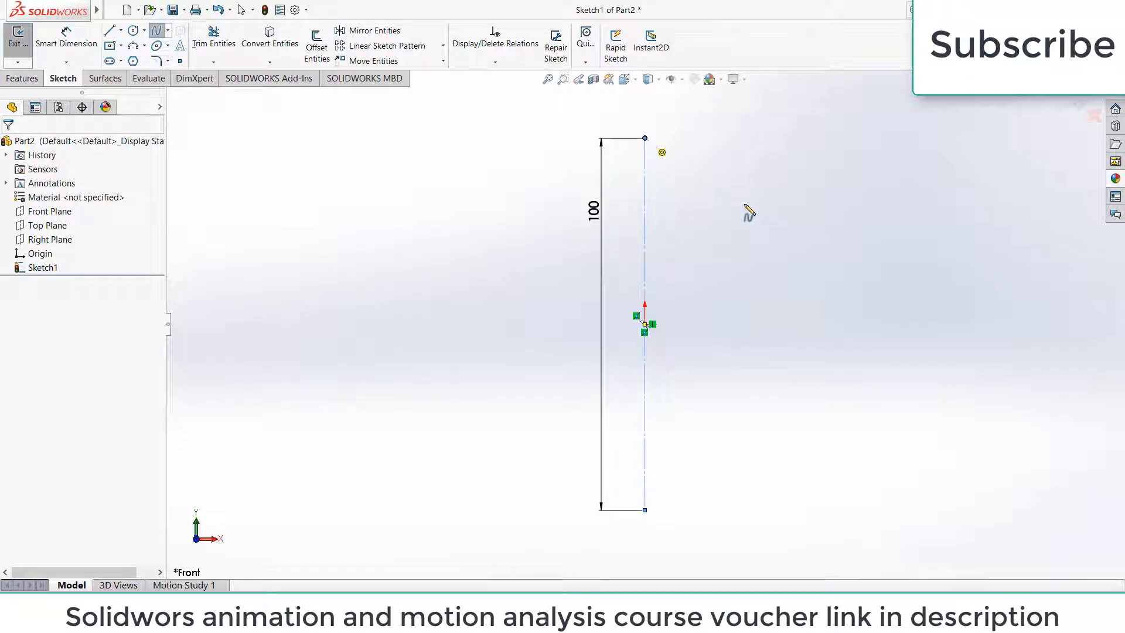
pyautogui.click(644, 138)
pyautogui.click(739, 205)
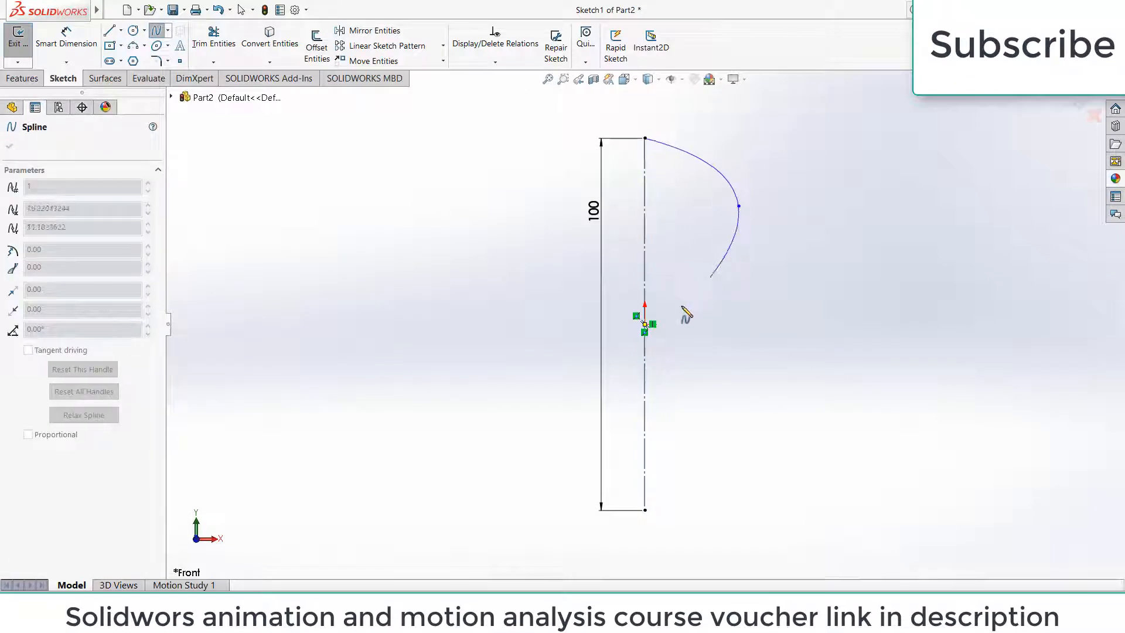
pyautogui.click(645, 325)
pyautogui.click(546, 403)
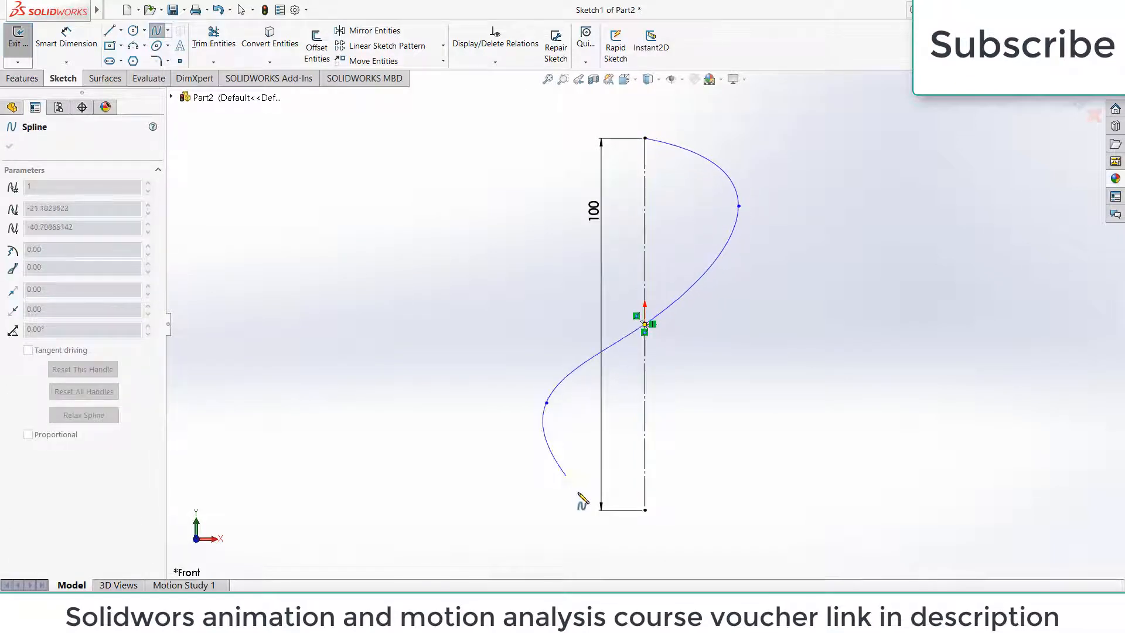
pyautogui.doubleClick(643, 510)
pyautogui.press('Escape')
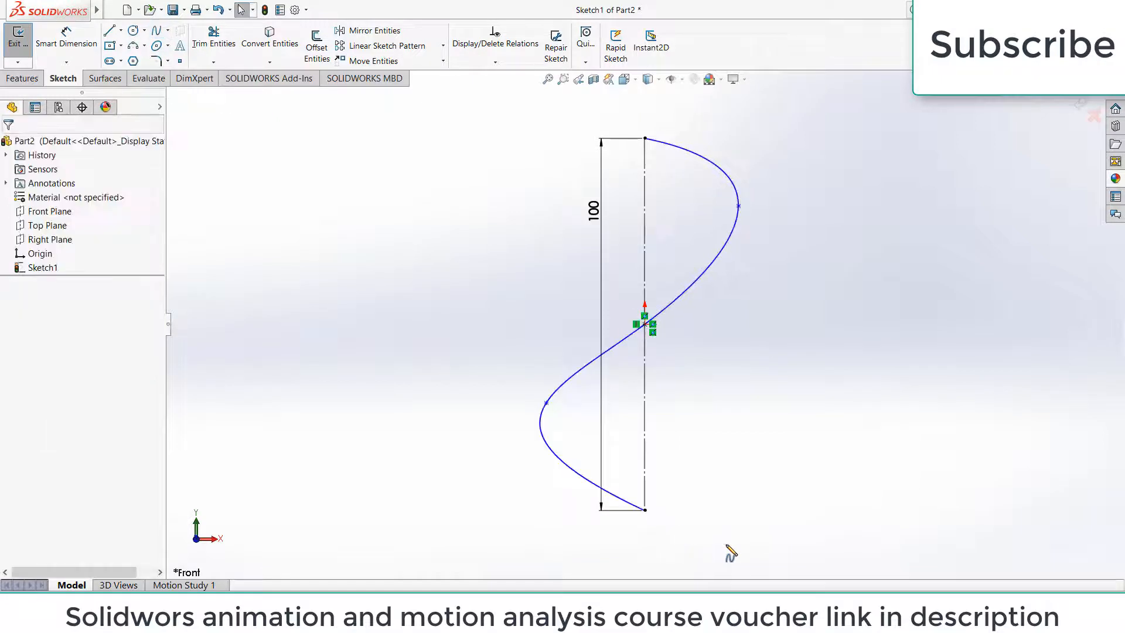
pyautogui.click(1079, 107)
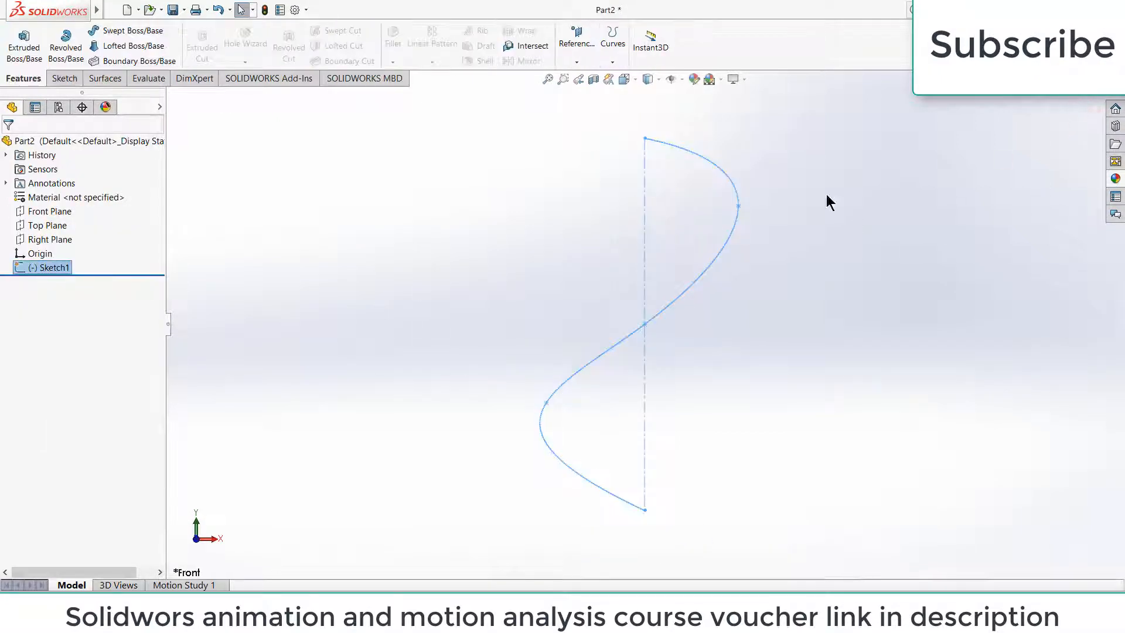
# - On the Right Plane, sketch a three-point arc of about 137 mm radius between the centerline's upper and lower endpoints, and finish the sketch
pyautogui.click(43, 238)
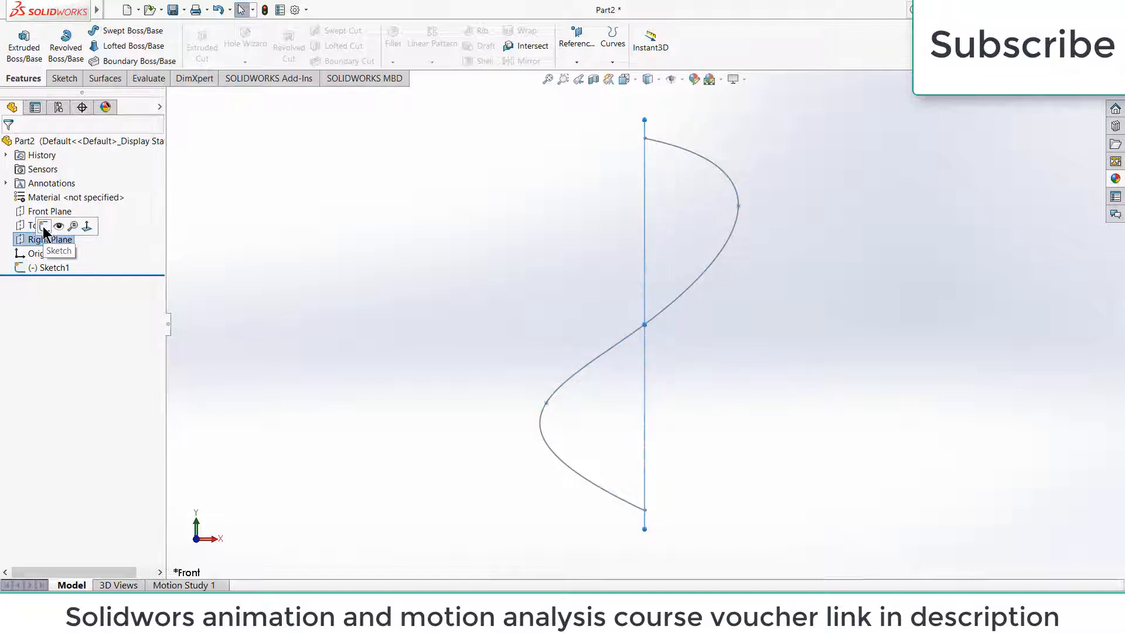
pyautogui.click(44, 228)
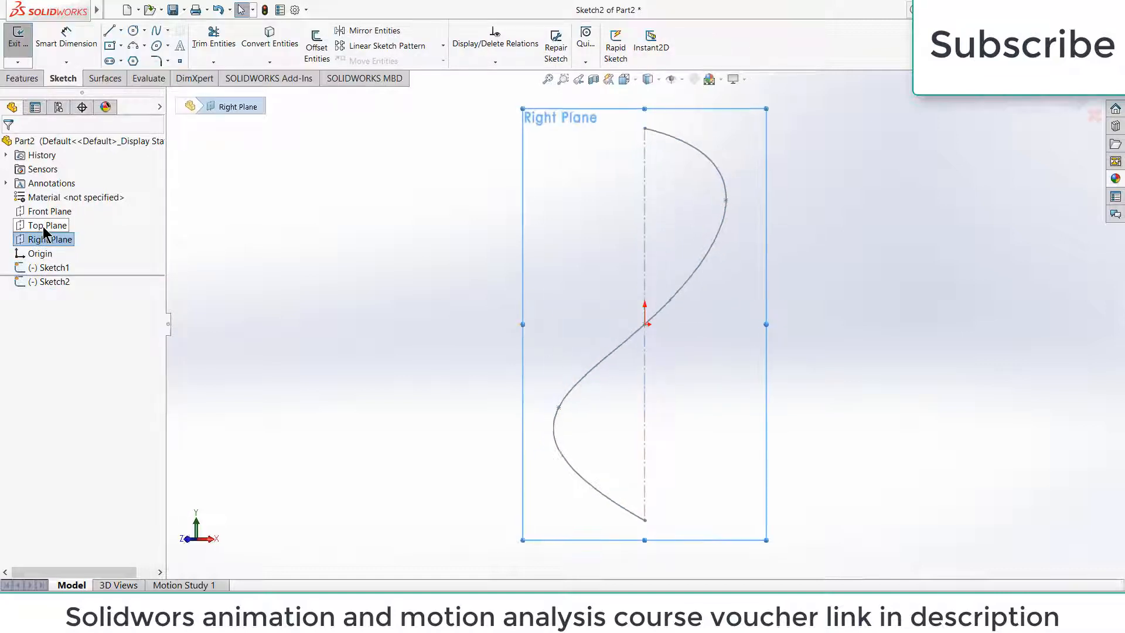
pyautogui.click(134, 51)
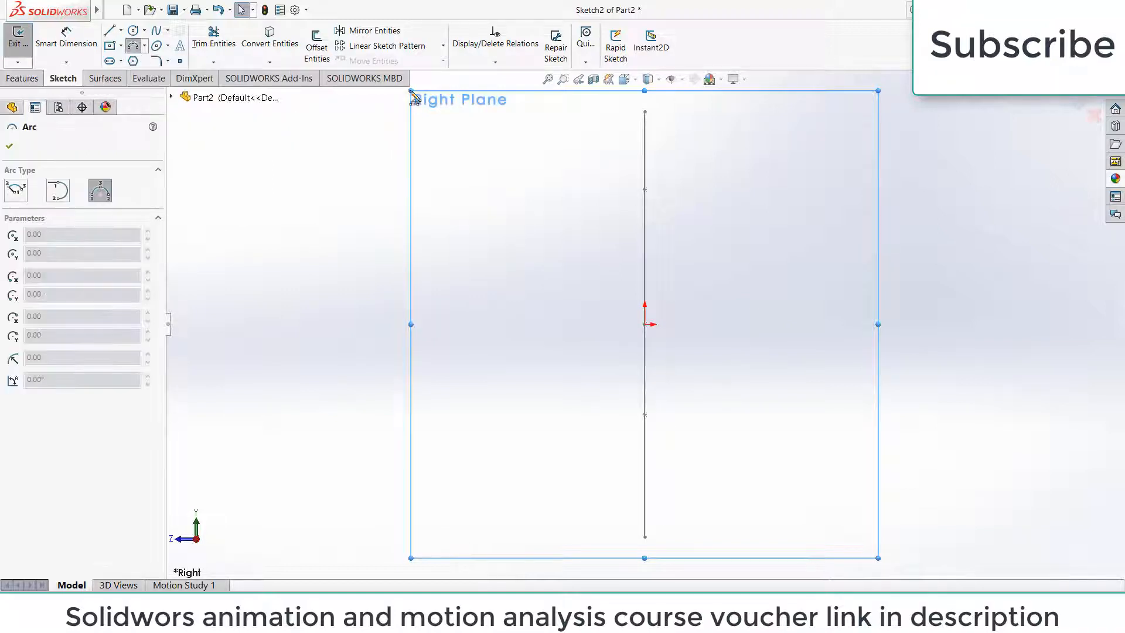
pyautogui.click(144, 46)
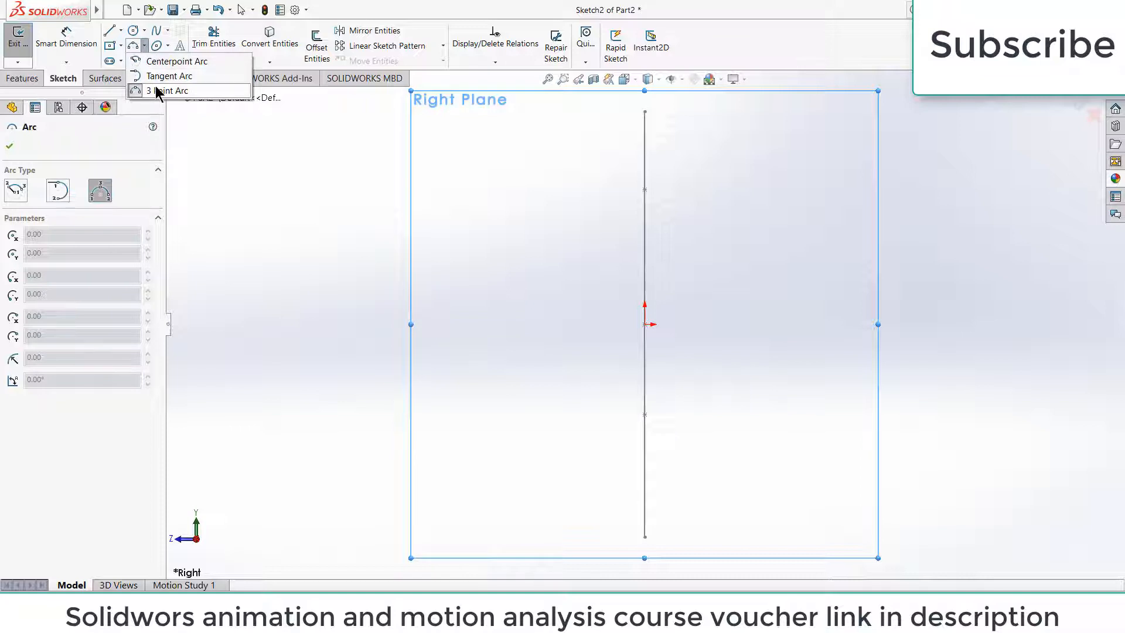
pyautogui.click(157, 91)
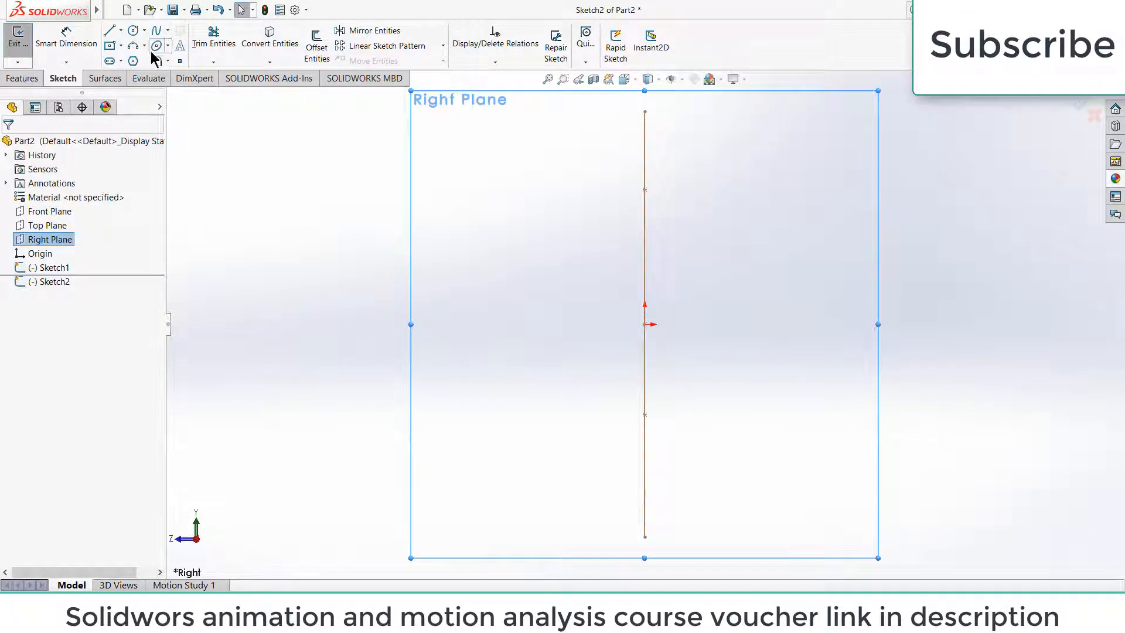
pyautogui.click(135, 47)
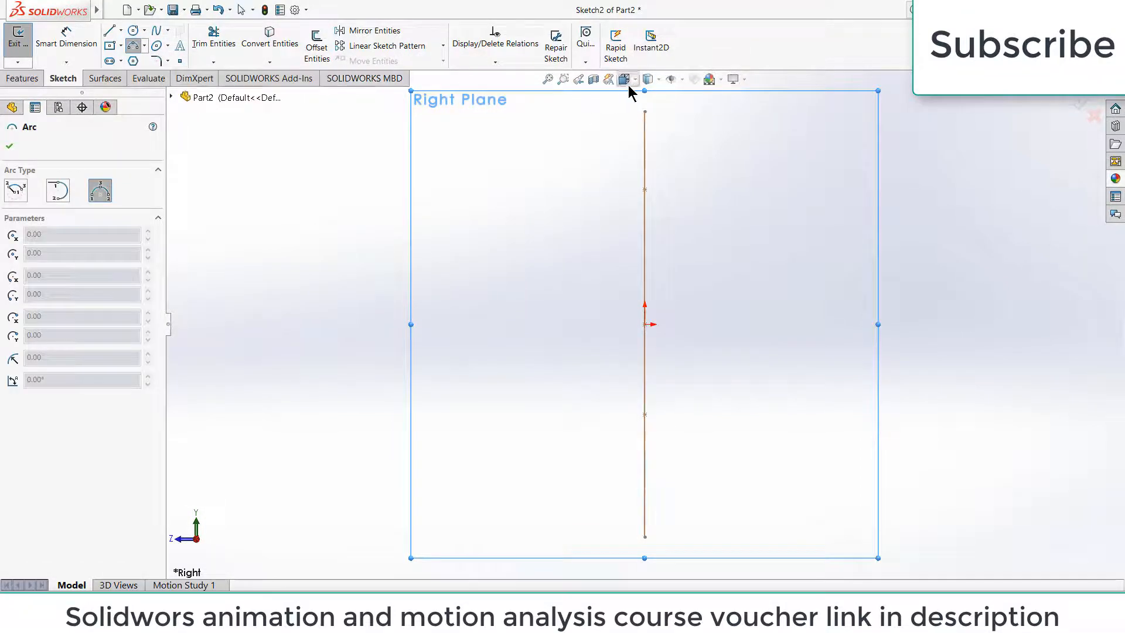
pyautogui.click(645, 113)
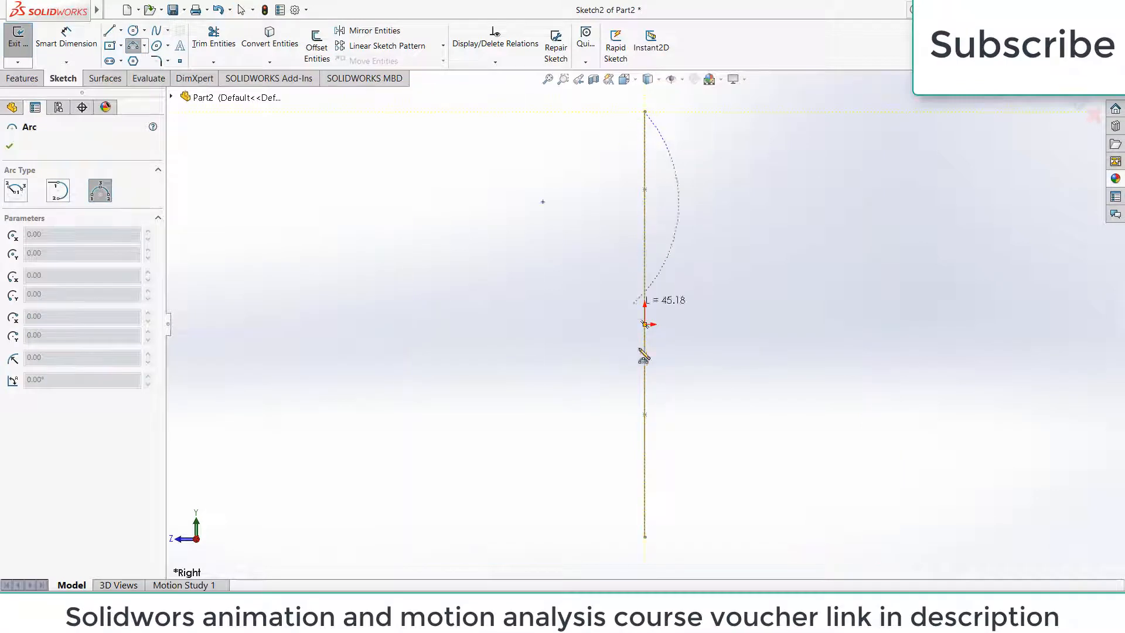
pyautogui.click(645, 536)
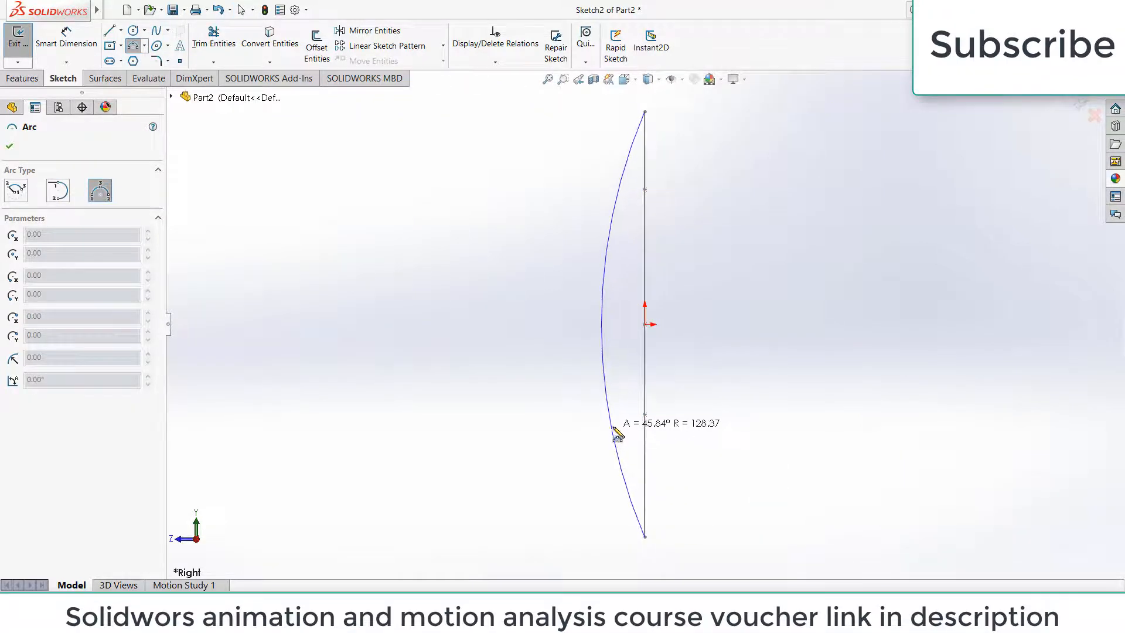
pyautogui.click(615, 427)
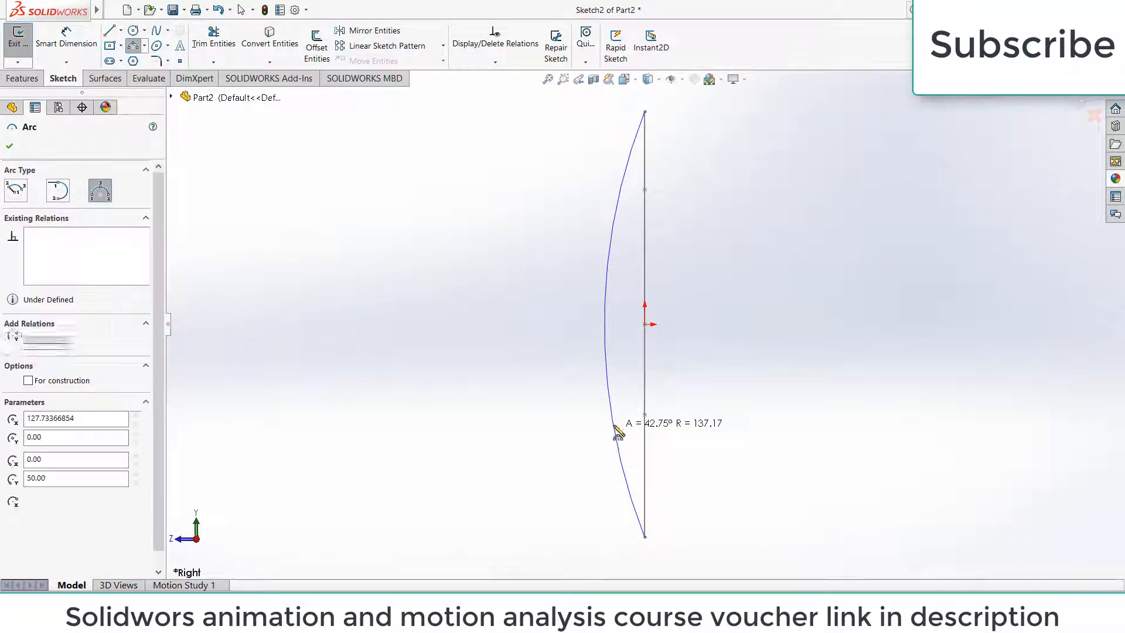
pyautogui.click(10, 145)
pyautogui.moveTo(477, 208); pyautogui.dragTo(625, 126, button='middle')
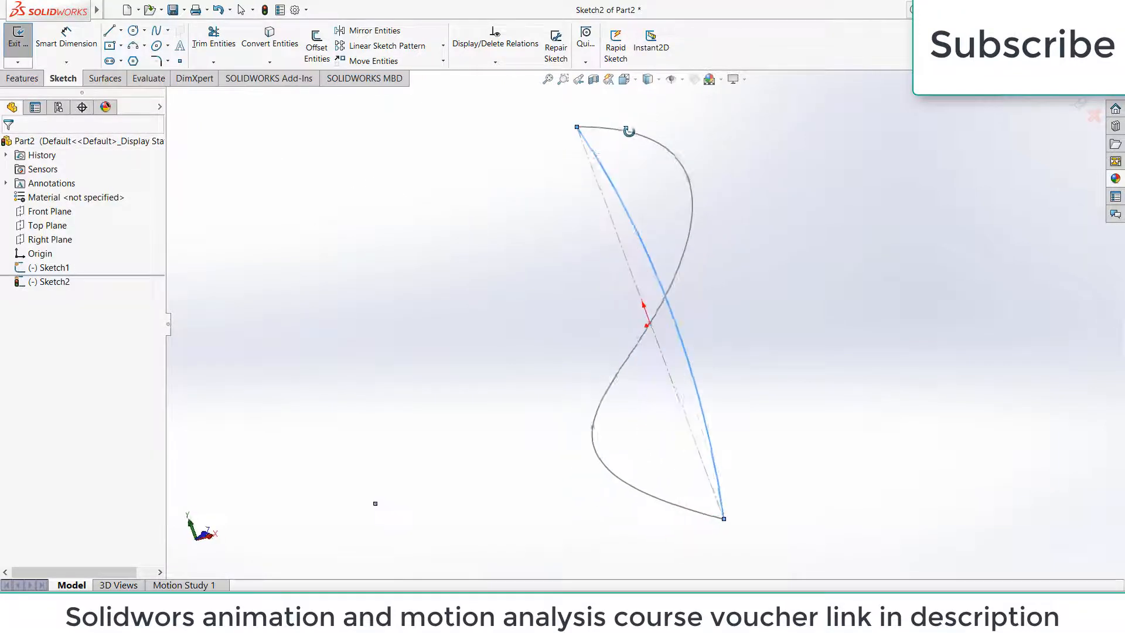
pyautogui.click(1081, 104)
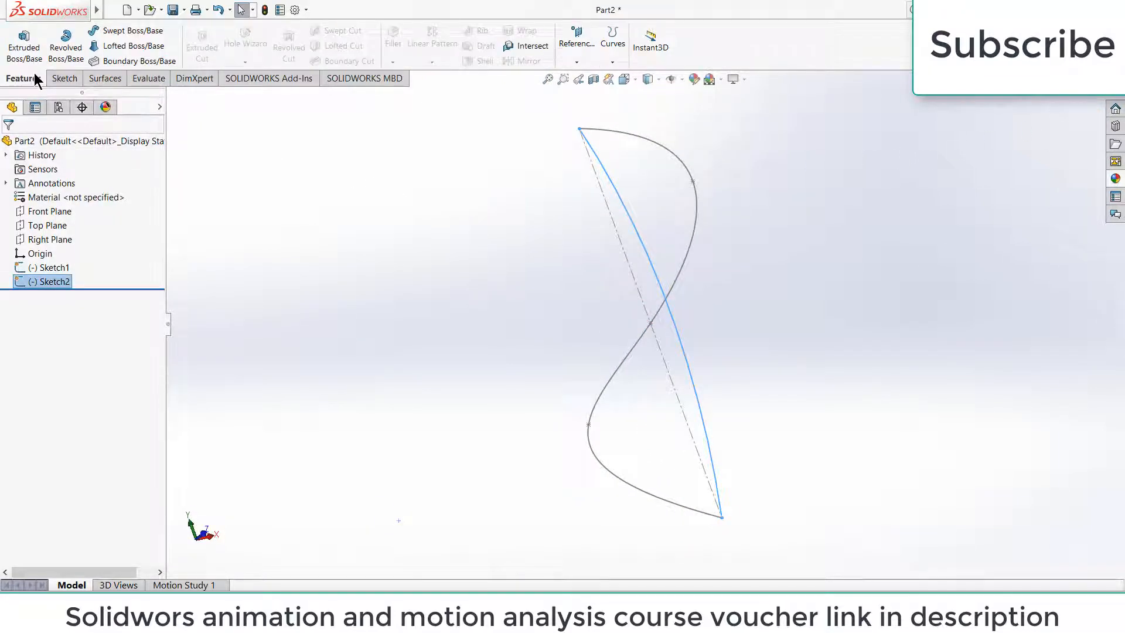
# - Create a projected curve from the arc sketch and the spline sketch using the Sketch on sketch projection type
pyautogui.click(612, 61)
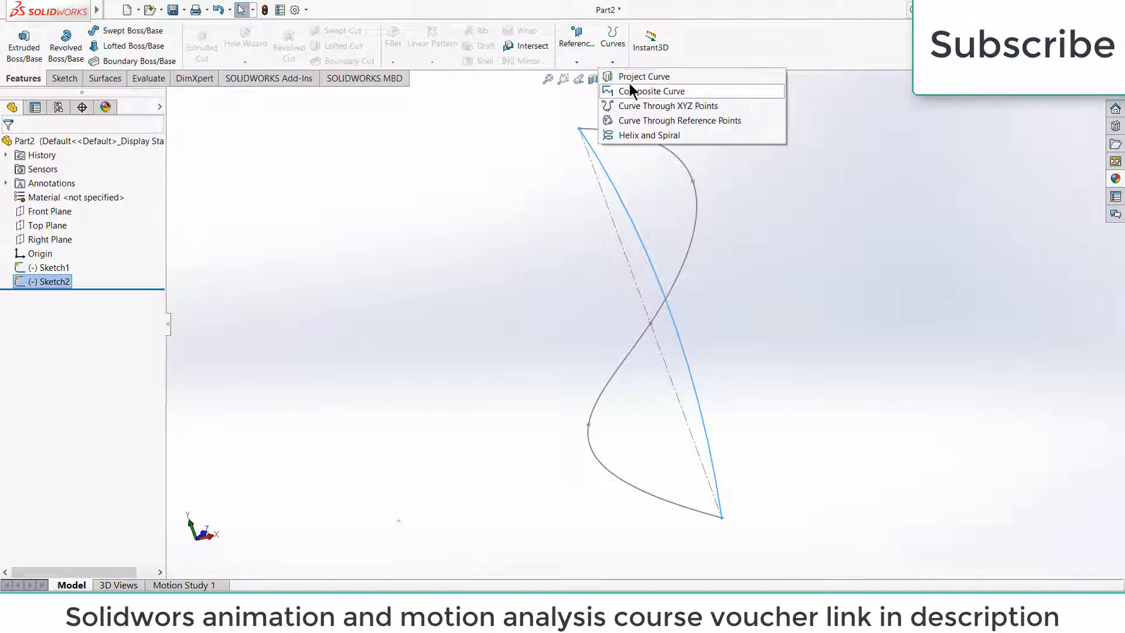
pyautogui.click(633, 77)
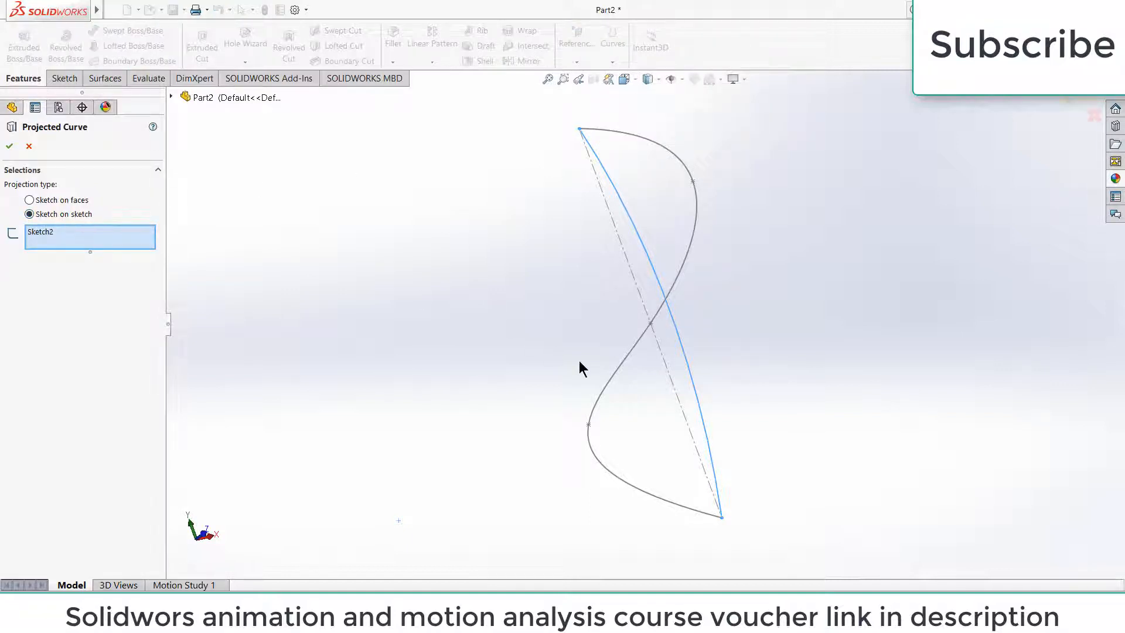
pyautogui.click(610, 380)
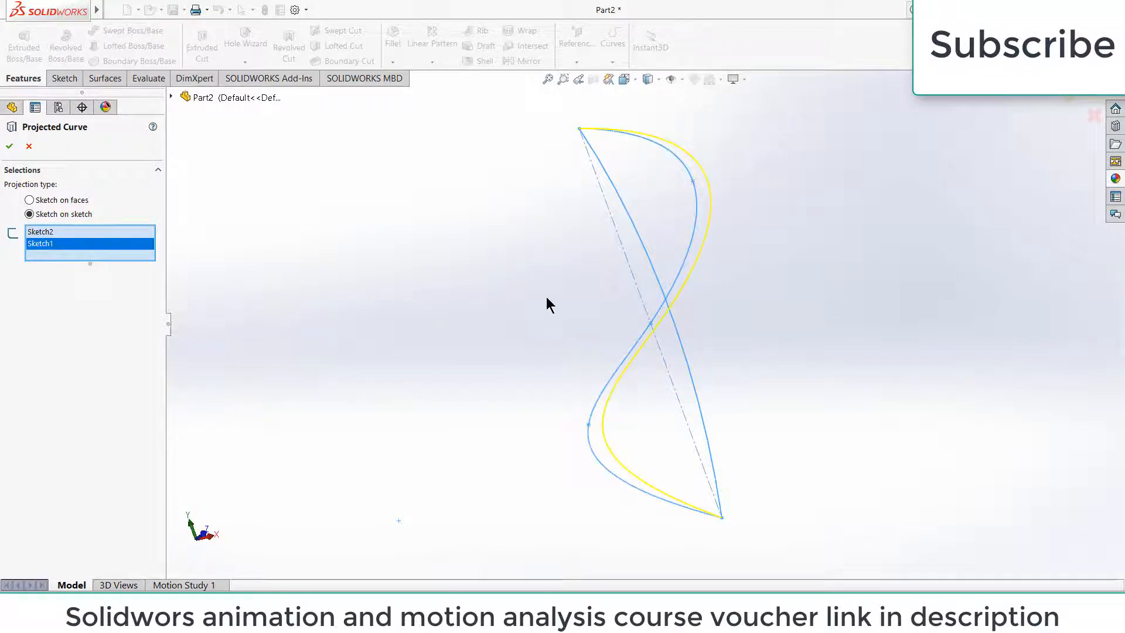
pyautogui.moveTo(546, 302)
pyautogui.mouseDown(button='middle')
pyautogui.moveTo(666, 248)
pyautogui.moveTo(652, 363)
pyautogui.moveTo(553, 306)
pyautogui.moveTo(490, 230)
pyautogui.moveTo(597, 276)
pyautogui.moveTo(600, 222)
pyautogui.moveTo(653, 256)
pyautogui.moveTo(714, 370)
pyautogui.mouseUp(button='middle')
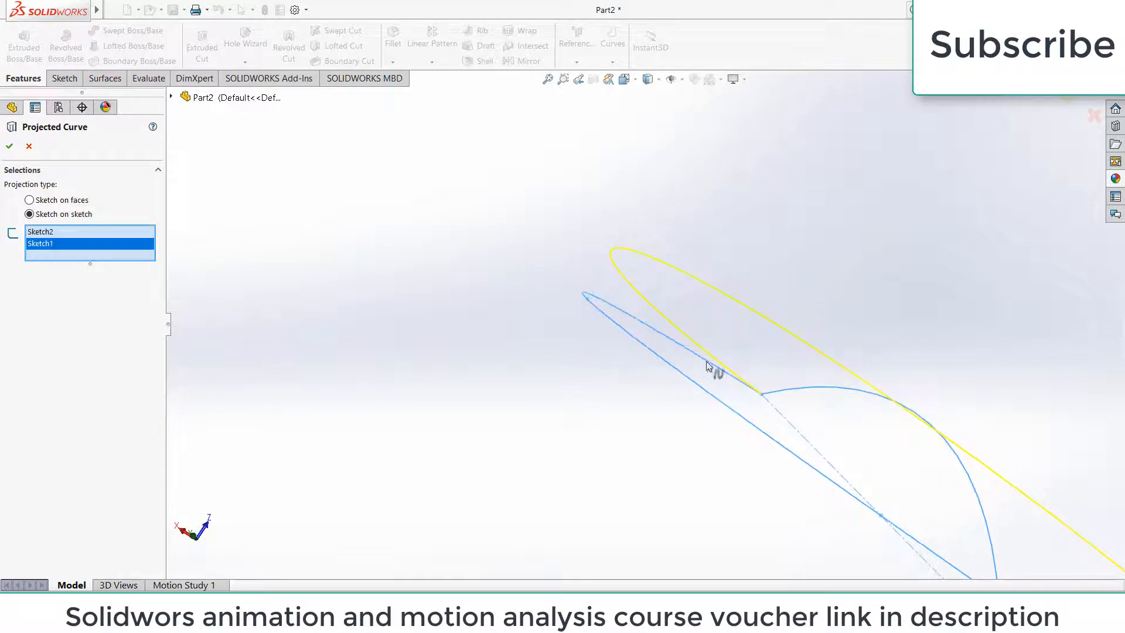
pyautogui.moveTo(801, 343); pyautogui.dragTo(741, 396, button='middle')
pyautogui.scroll(2, 741, 396)
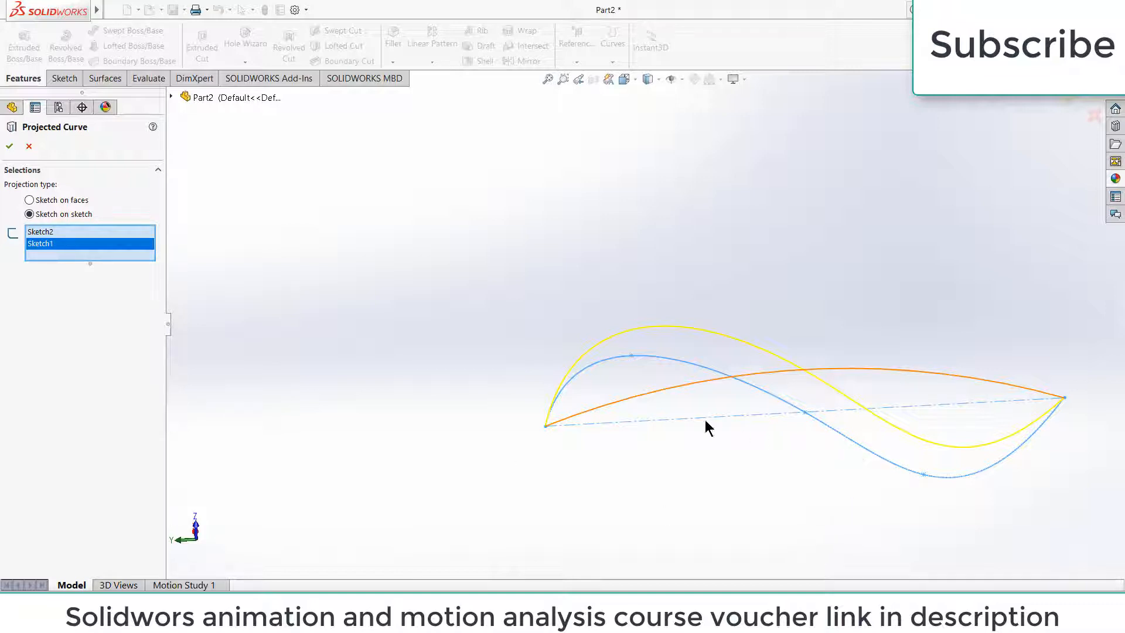
pyautogui.moveTo(841, 427)
pyautogui.mouseDown(button='middle')
pyautogui.moveTo(816, 397)
pyautogui.moveTo(808, 326)
pyautogui.moveTo(845, 378)
pyautogui.moveTo(904, 366)
pyautogui.moveTo(919, 351)
pyautogui.moveTo(927, 384)
pyautogui.moveTo(908, 396)
pyautogui.mouseUp(button='middle')
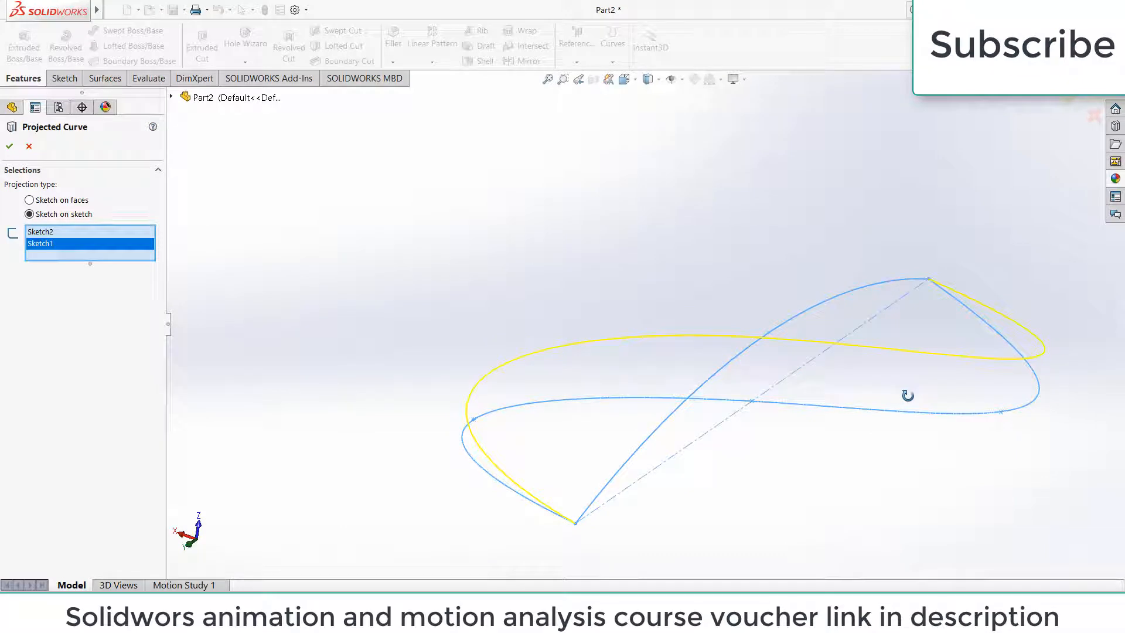
pyautogui.click(9, 148)
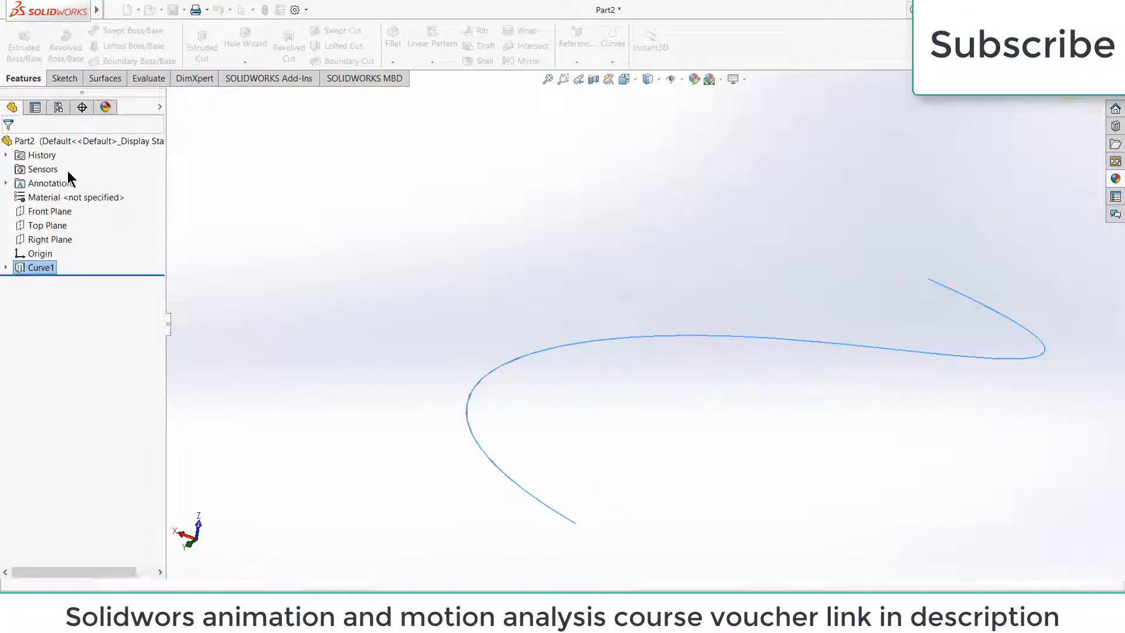
# - Start a sketch on the Front Plane and convert the projected curve into a sketch spline
pyautogui.moveTo(683, 422)
pyautogui.mouseDown(button='middle')
pyautogui.moveTo(745, 362)
pyautogui.moveTo(700, 407)
pyautogui.mouseUp(button='middle')
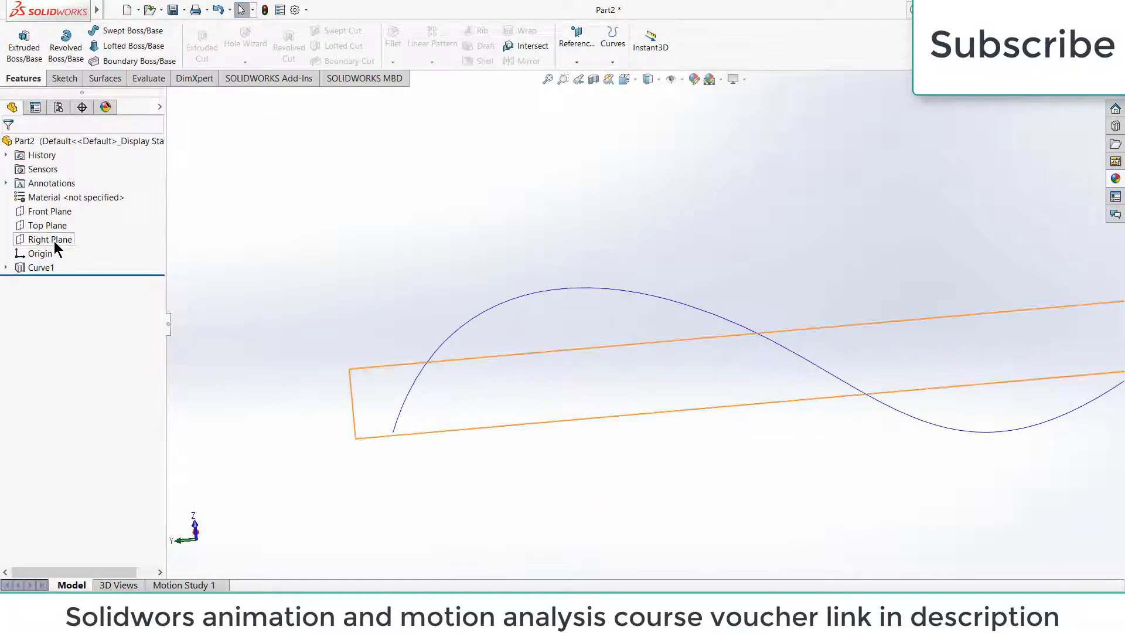
pyautogui.click(43, 212)
pyautogui.click(53, 198)
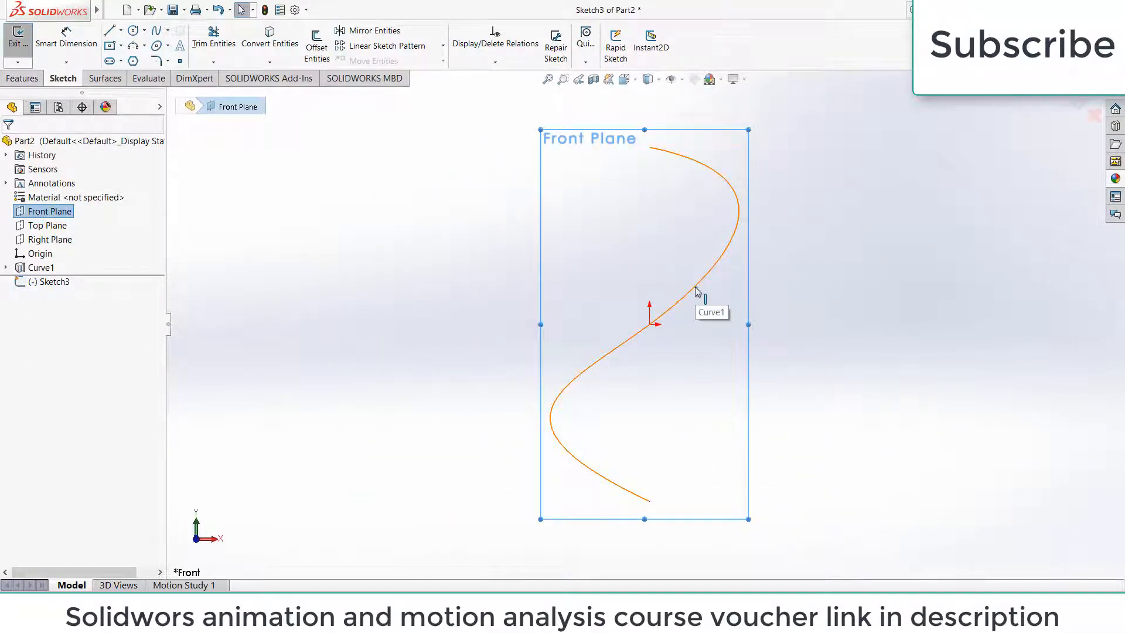
pyautogui.click(697, 291)
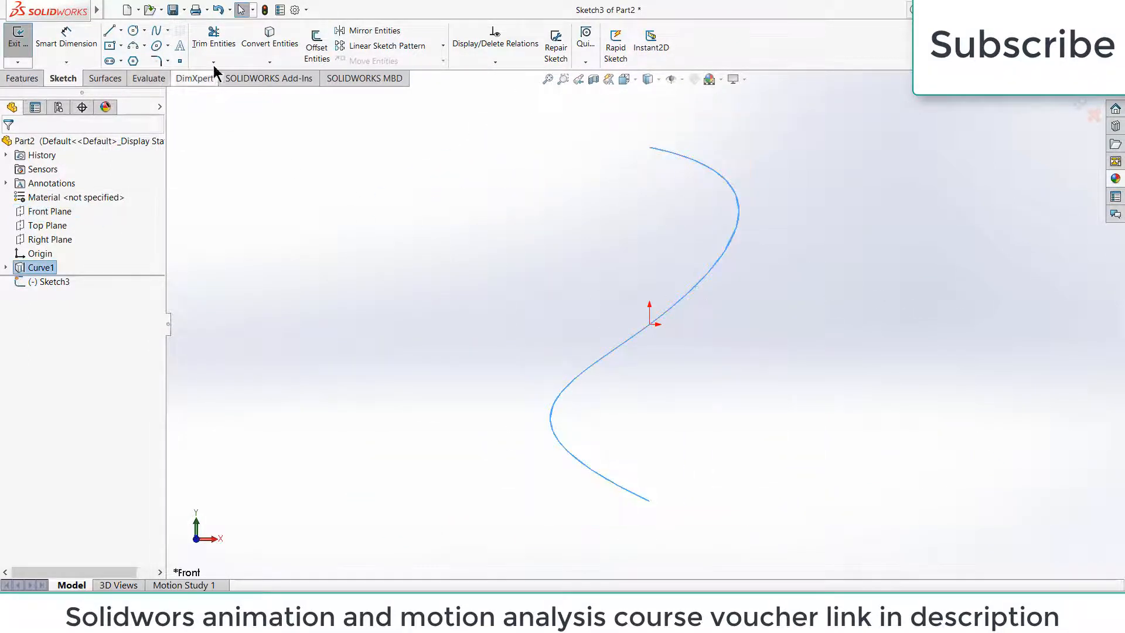
pyautogui.click(273, 29)
pyautogui.moveTo(529, 265)
pyautogui.mouseDown(button='middle')
pyautogui.moveTo(656, 175)
pyautogui.moveTo(669, 268)
pyautogui.moveTo(627, 275)
pyautogui.mouseUp(button='middle')
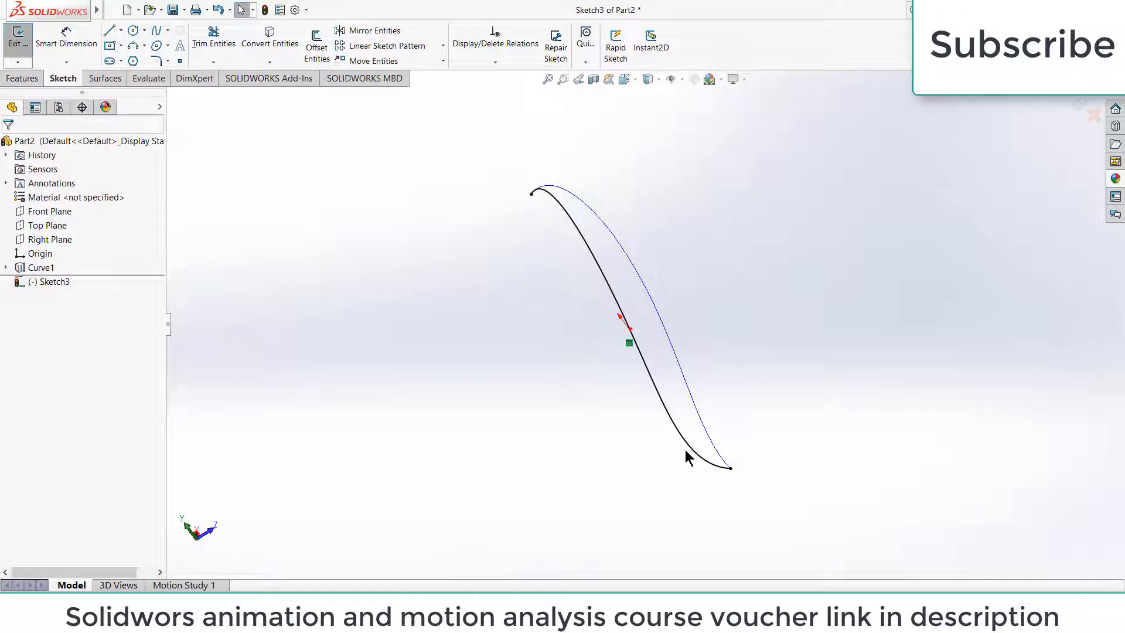
# - Change the converted spline to construction geometry and hide the projected curve
pyautogui.hotkey('ctrl', '1')
pyautogui.click(699, 286)
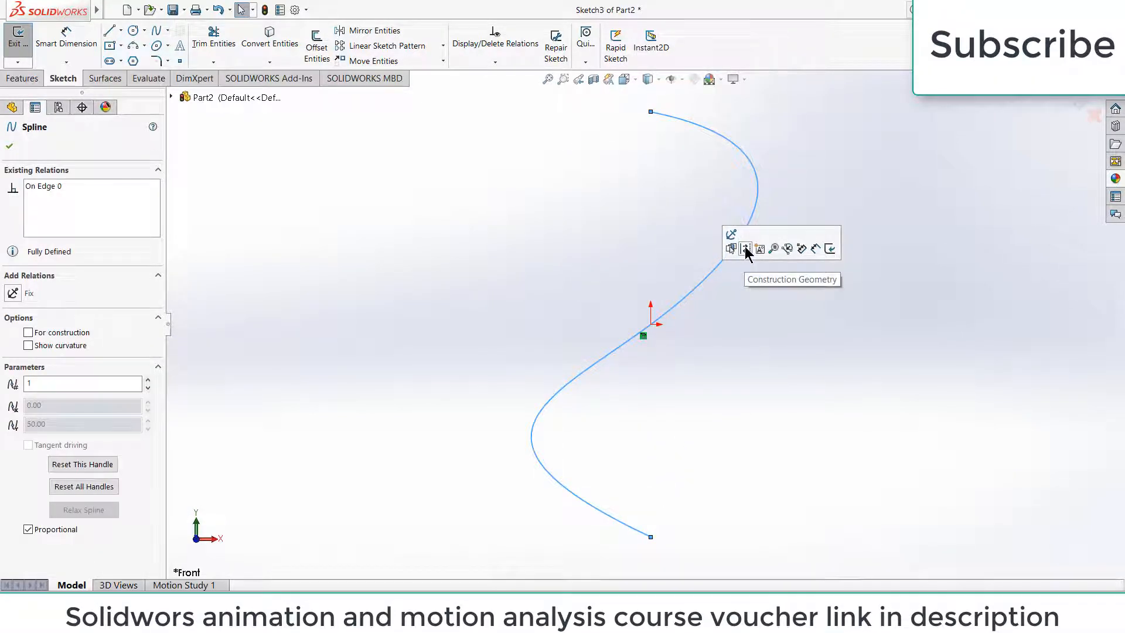
pyautogui.click(746, 249)
pyautogui.moveTo(678, 358); pyautogui.dragTo(711, 265, button='middle')
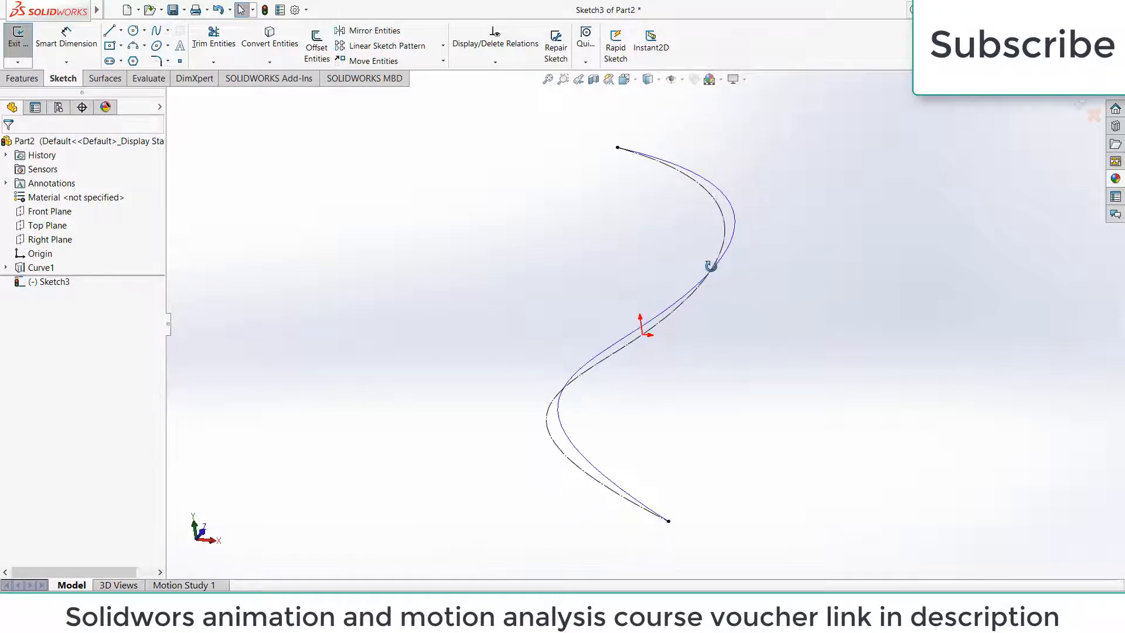
pyautogui.rightClick(36, 267)
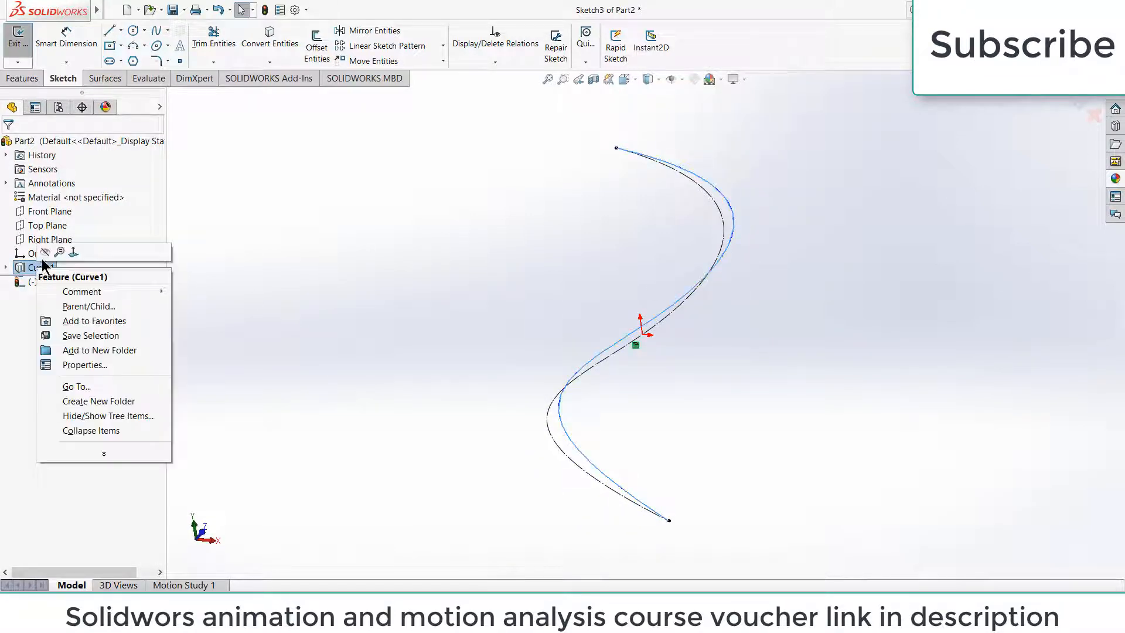
pyautogui.click(44, 253)
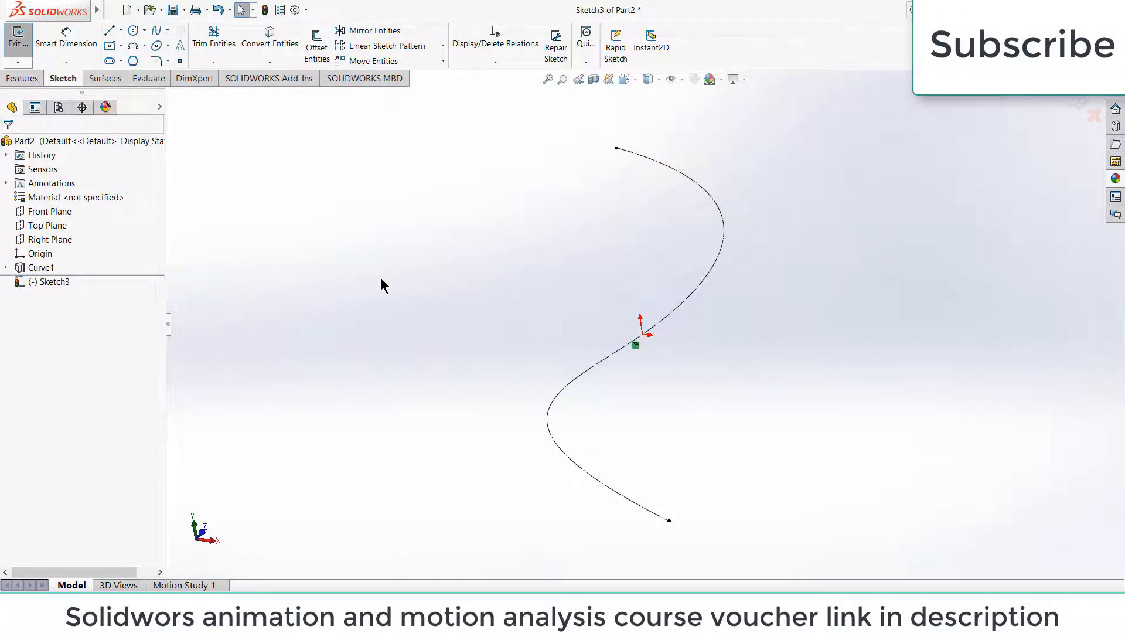
# - Draw a five-point S-shaped spline between the construction curve's endpoints, offset to its left, and reshape its upper end with the tangency handle
pyautogui.hotkey('ctrl', '1')
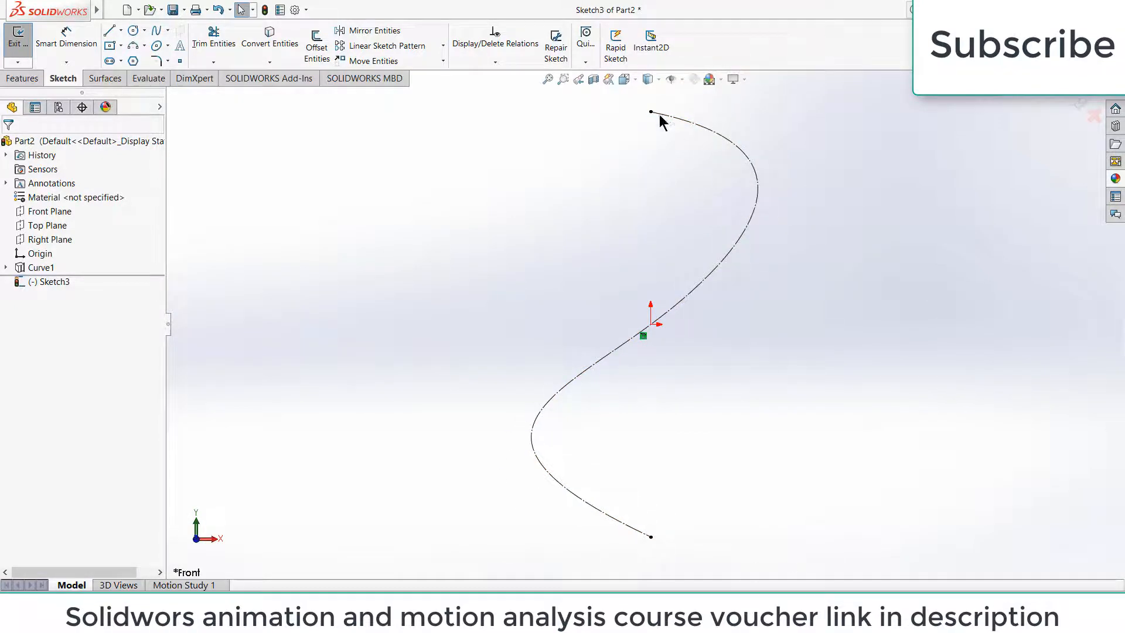
pyautogui.click(158, 33)
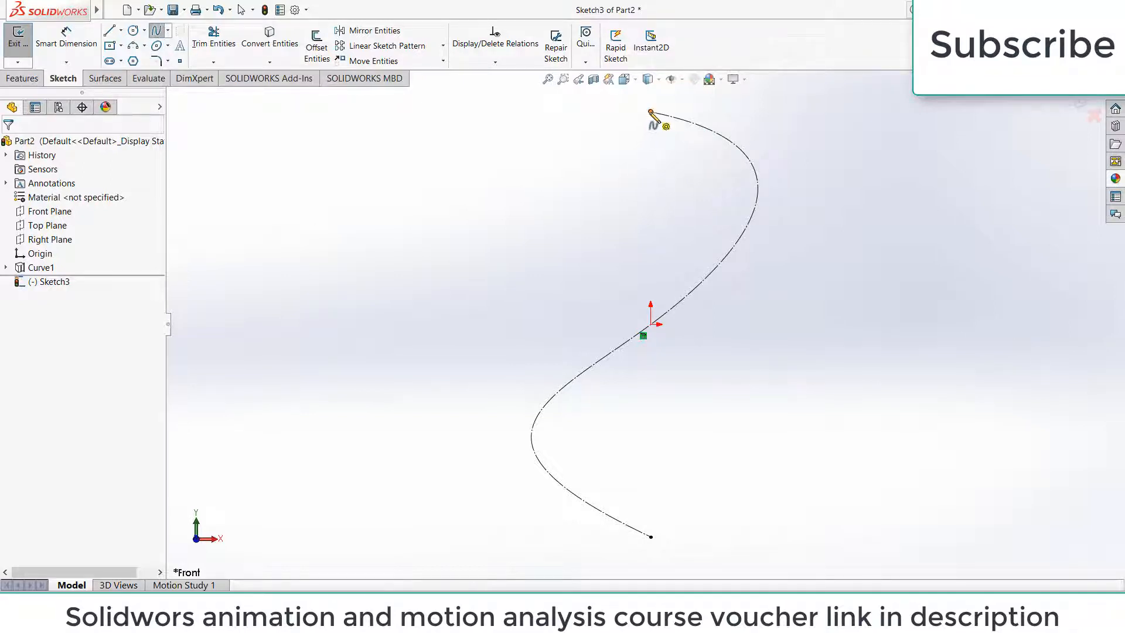
pyautogui.click(651, 111)
pyautogui.click(730, 174)
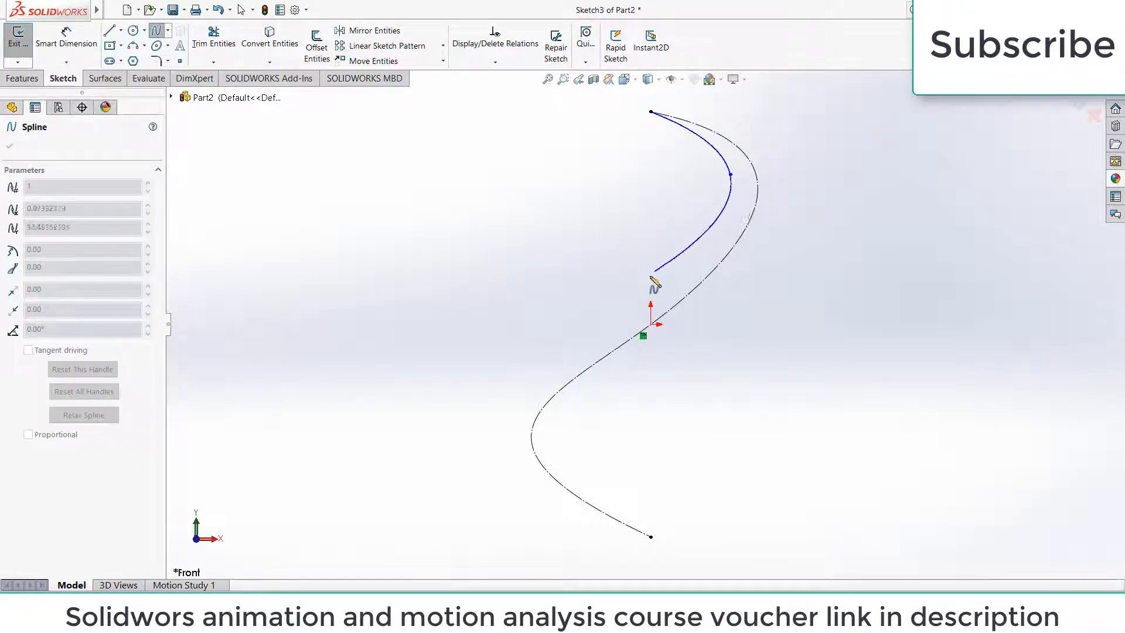
pyautogui.click(651, 291)
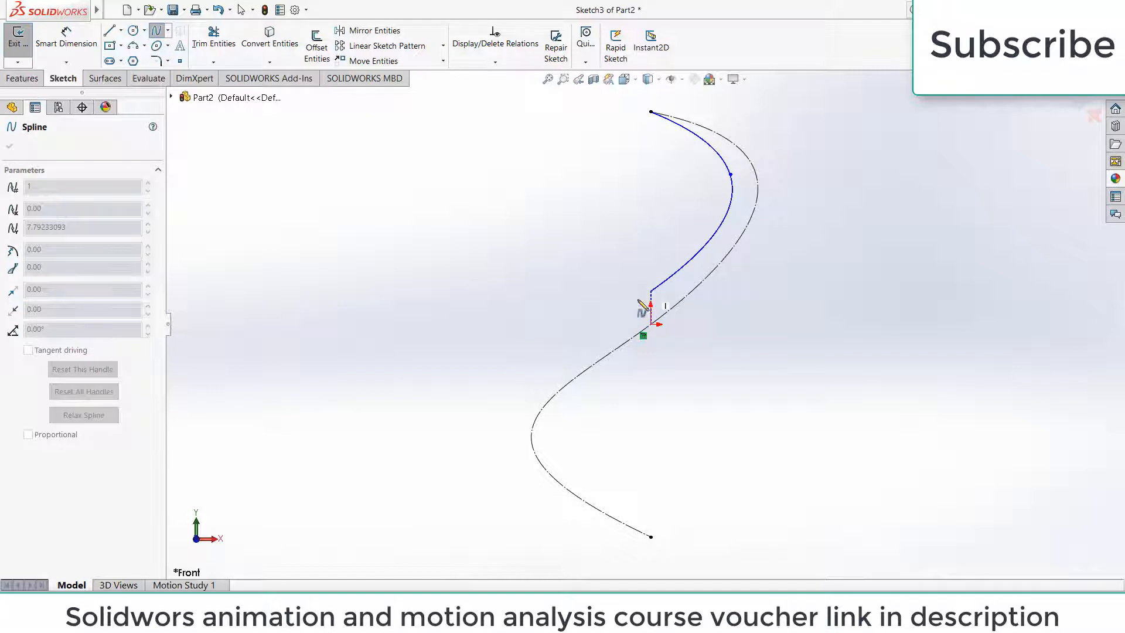
pyautogui.click(506, 439)
pyautogui.click(650, 536)
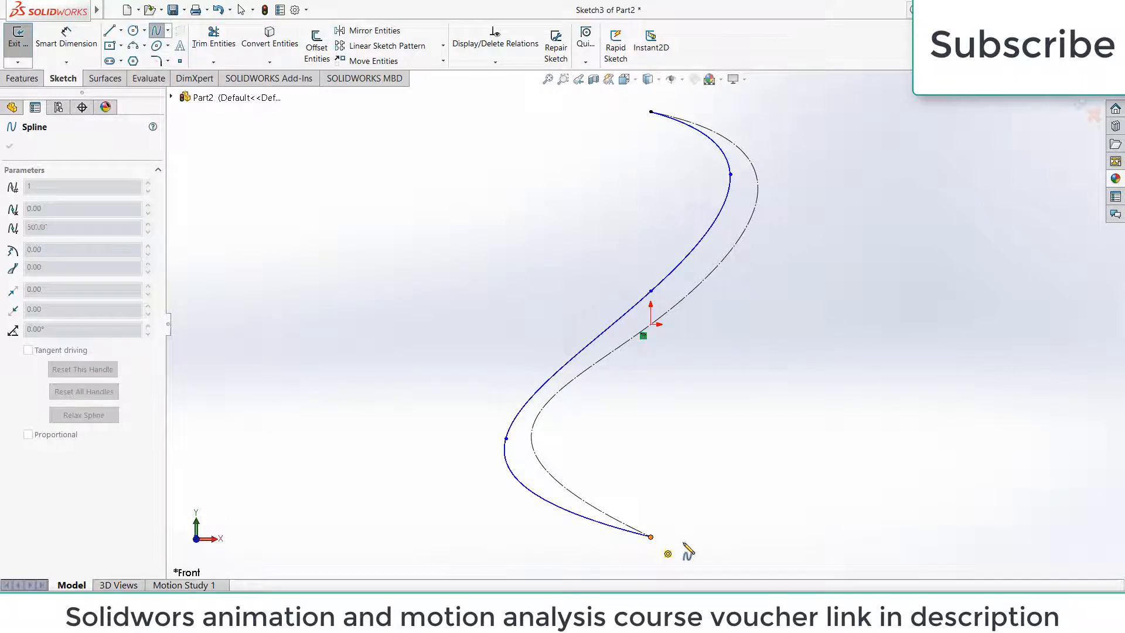
pyautogui.press('Escape')
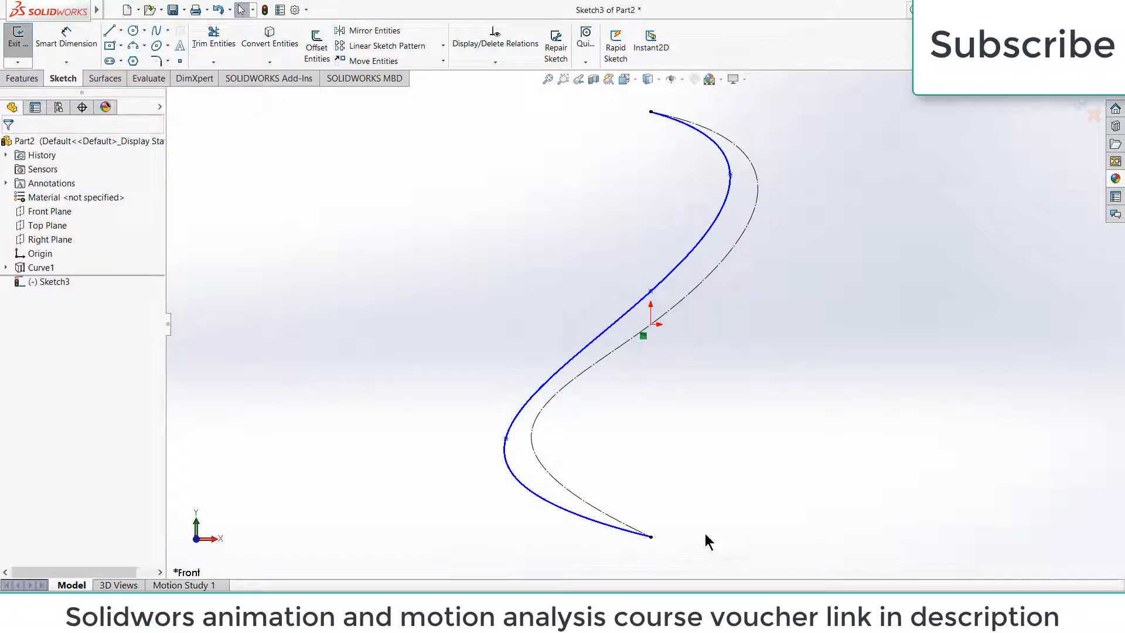
pyautogui.click(683, 130)
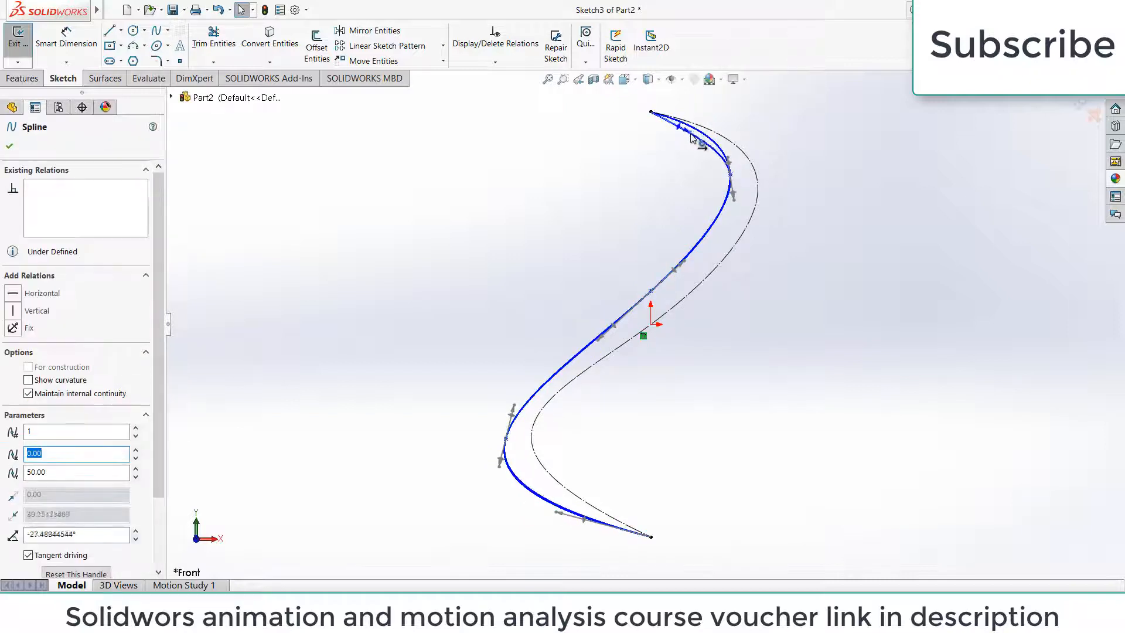
pyautogui.click(815, 181)
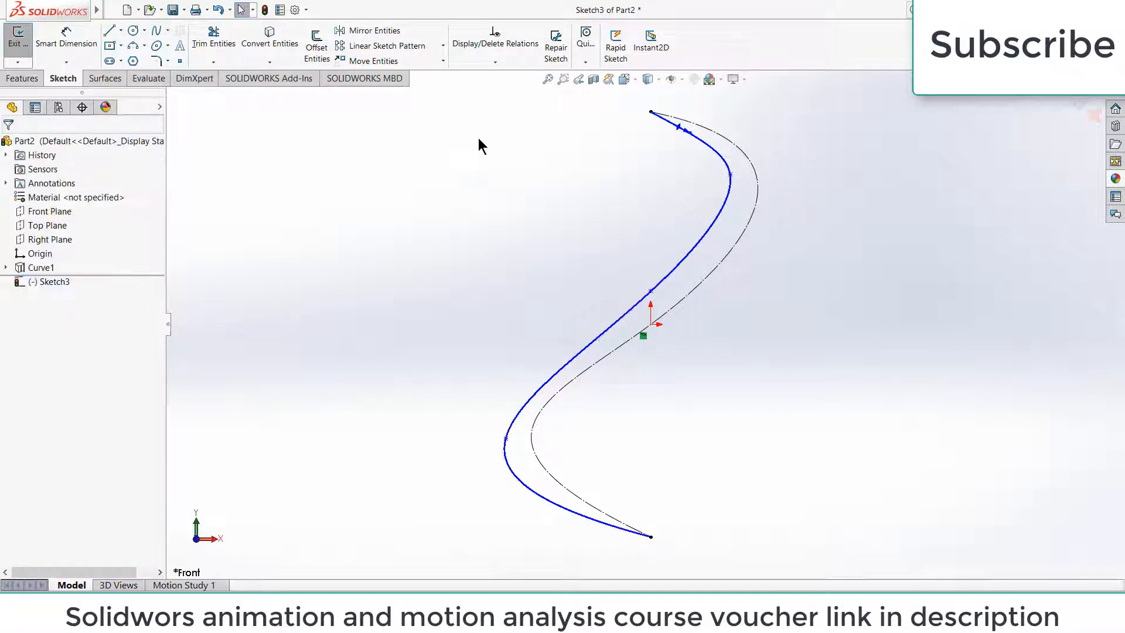
# - Draw a six-point S-shaped spline along the right side of the construction curve, sharing its upper and lower endpoints
pyautogui.click(168, 61)
pyautogui.click(155, 31)
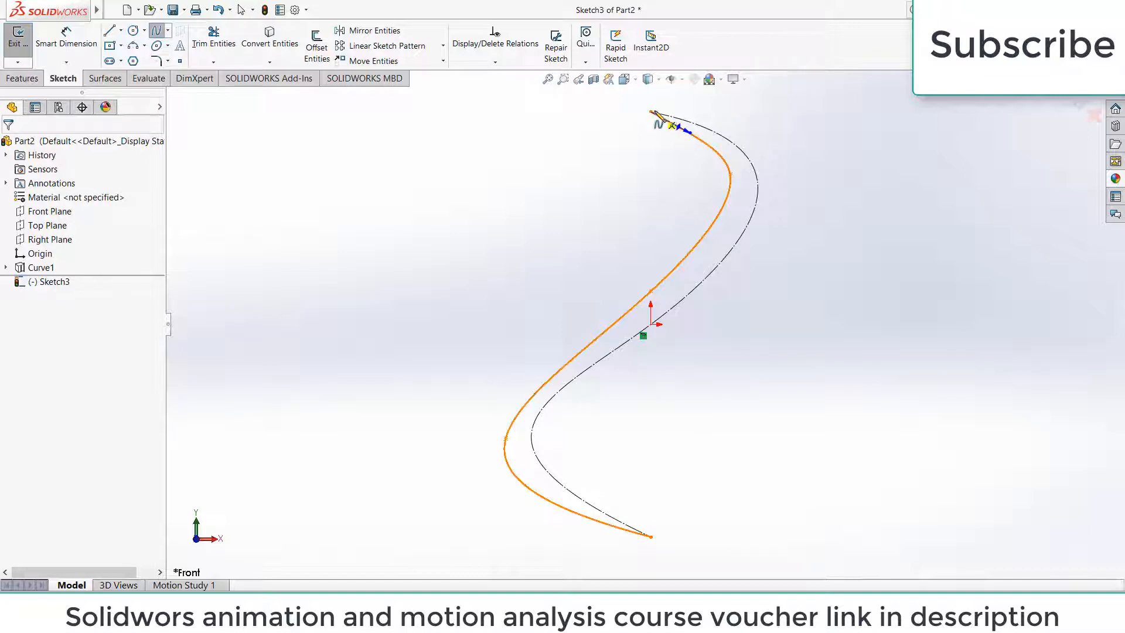
pyautogui.click(651, 112)
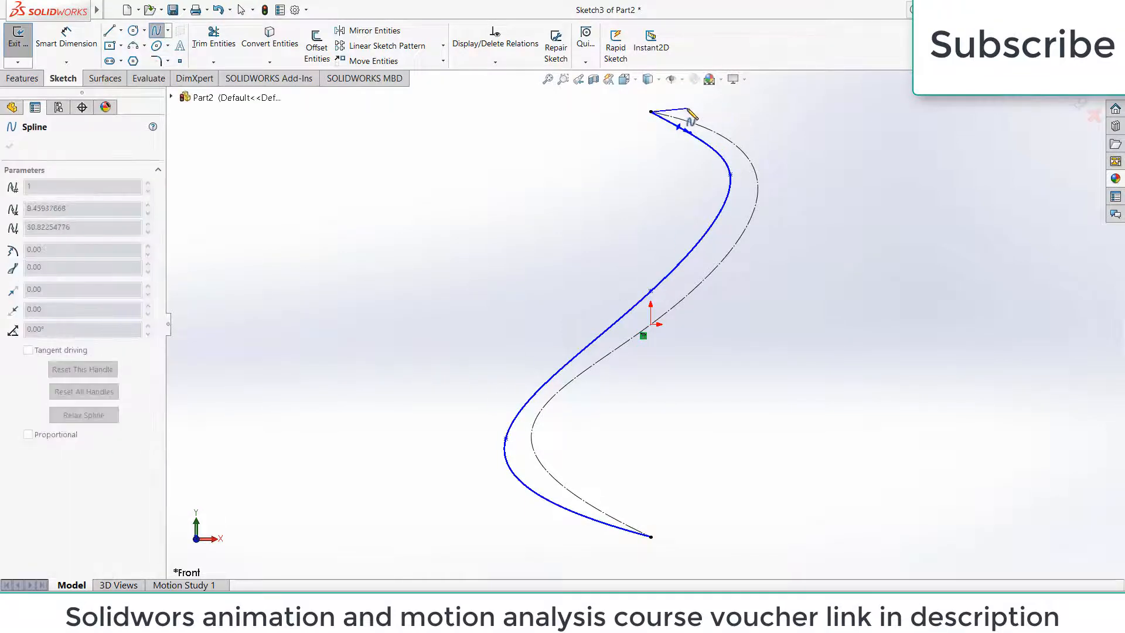
pyautogui.click(687, 108)
pyautogui.click(775, 167)
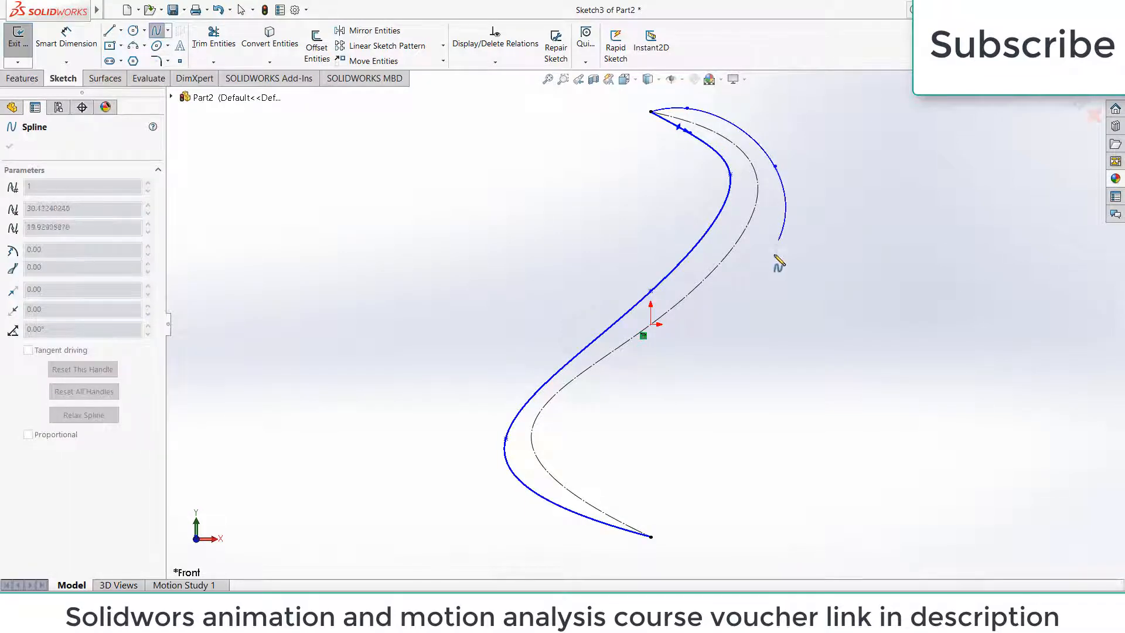
pyautogui.click(695, 314)
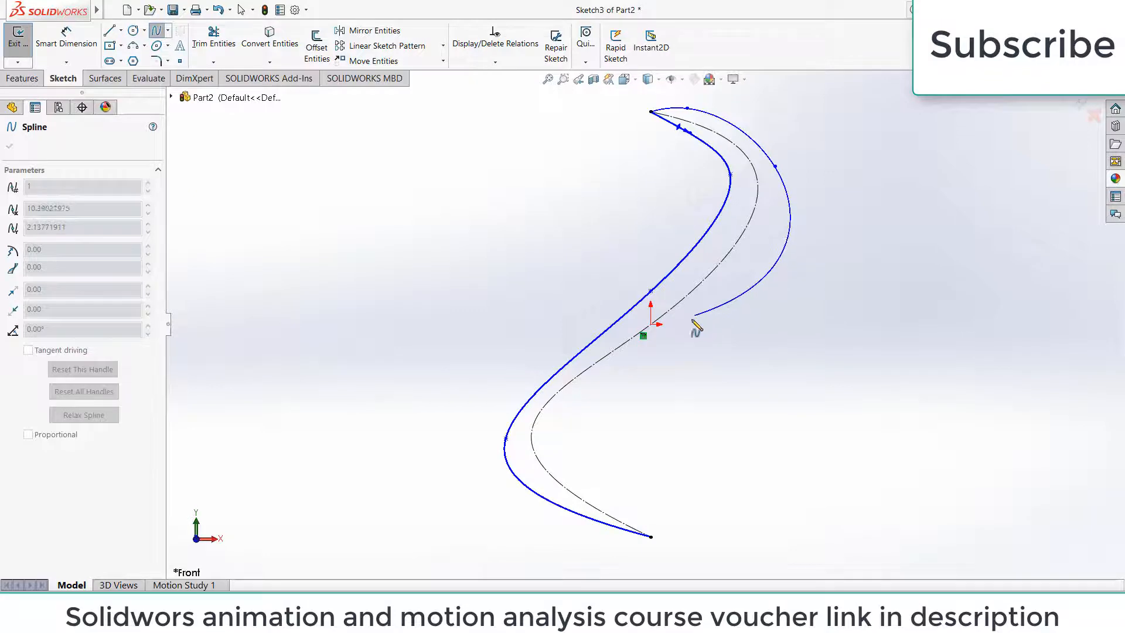
pyautogui.click(554, 434)
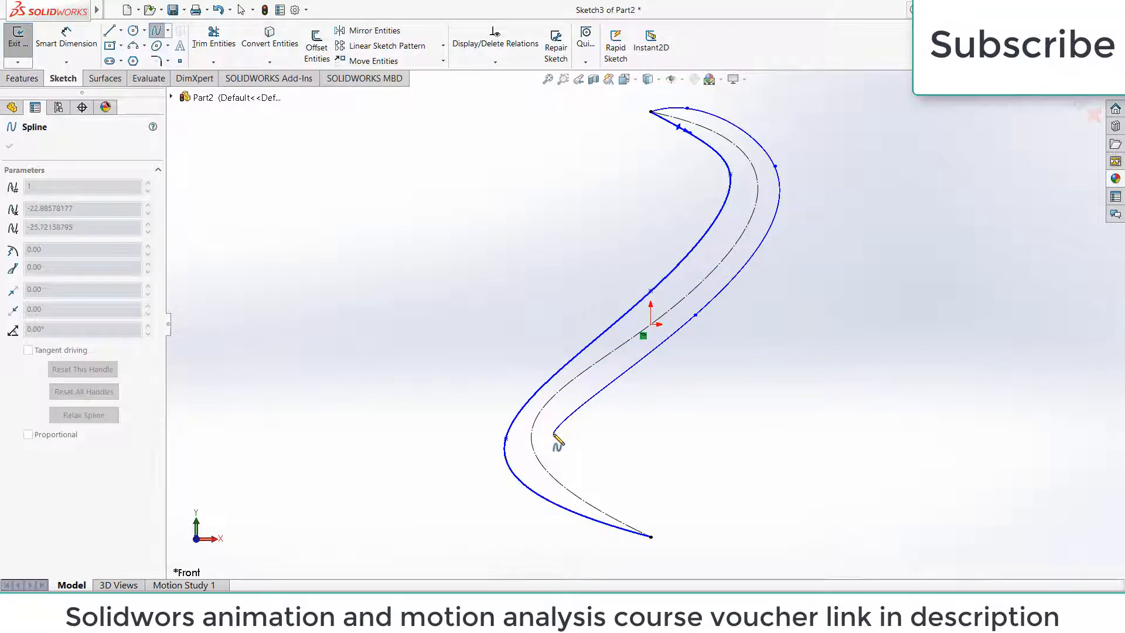
pyautogui.click(650, 536)
pyautogui.press('Escape')
# - Reshape the right-hand spline's lower end with its tangency handle and finish the Front Plane sketch
pyautogui.click(622, 521)
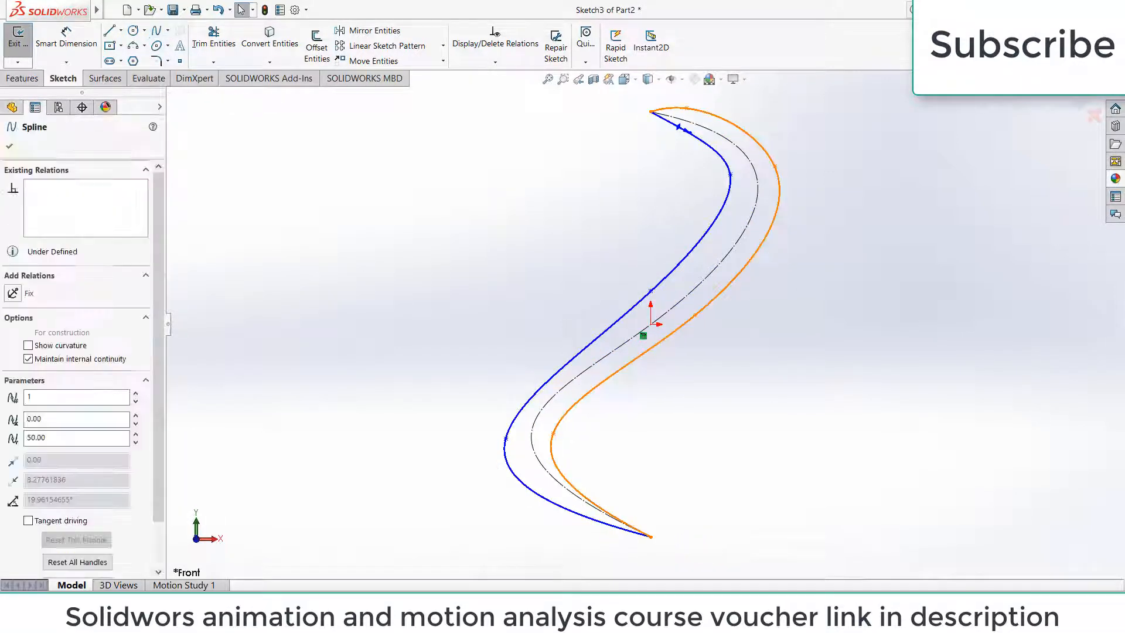
pyautogui.click(622, 521)
pyautogui.click(592, 494)
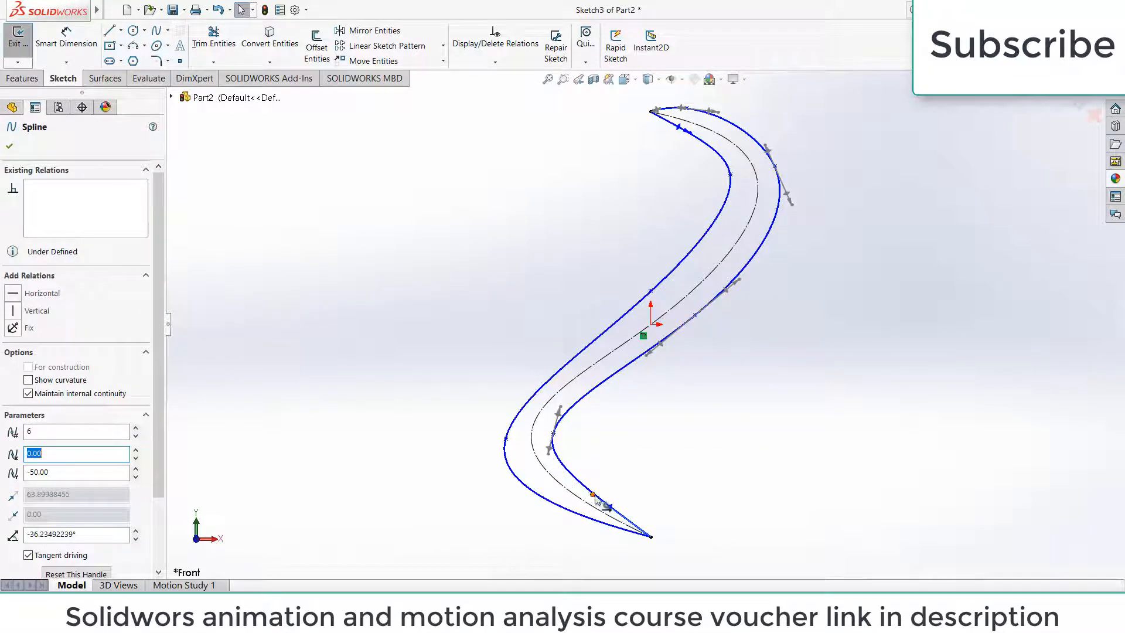
pyautogui.click(1077, 106)
# - Show the hidden projected curve again
pyautogui.rightClick(25, 267)
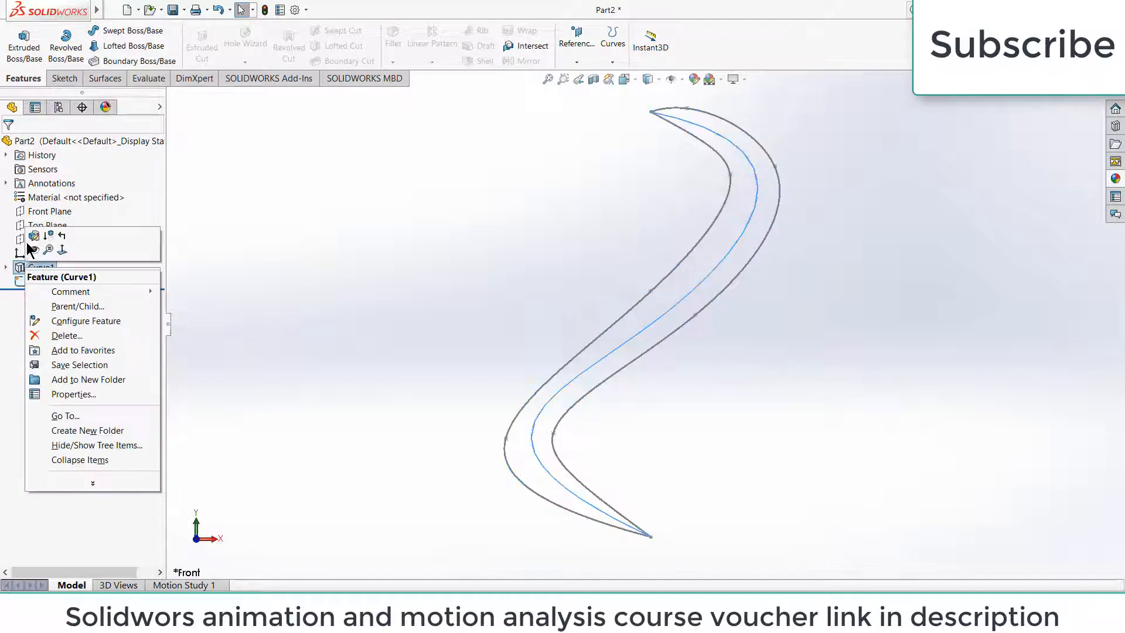
pyautogui.click(297, 306)
pyautogui.click(394, 307)
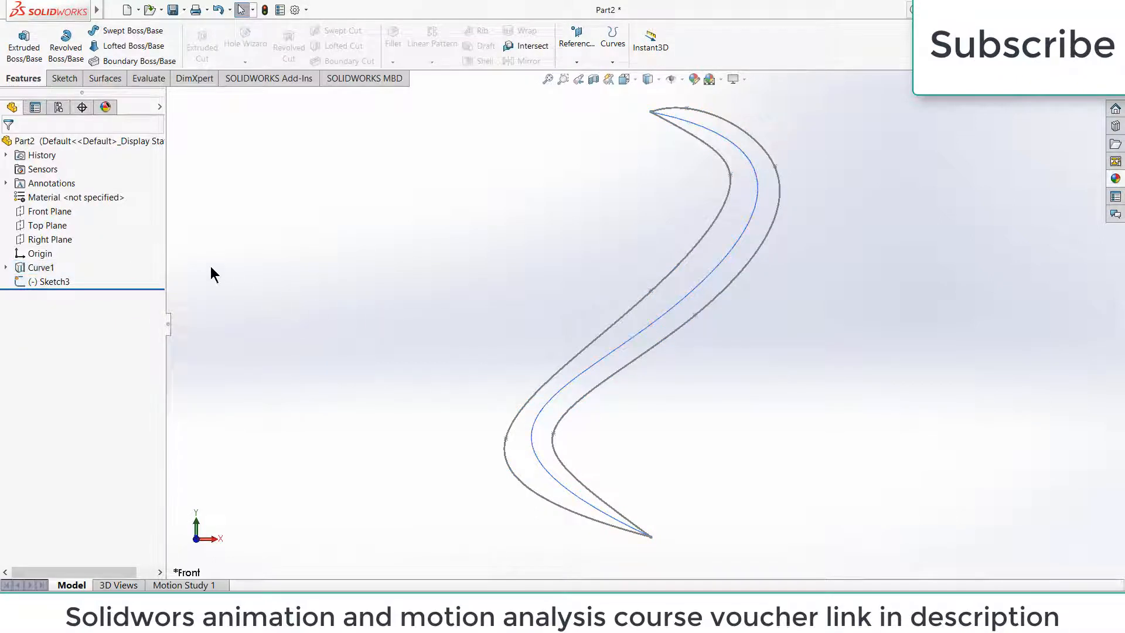
# - On the Top Plane, sketch a three-point spline about 9 mm deep, with both ends on the Front Plane splines and its middle near the projected curve, and finish
pyautogui.click(34, 227)
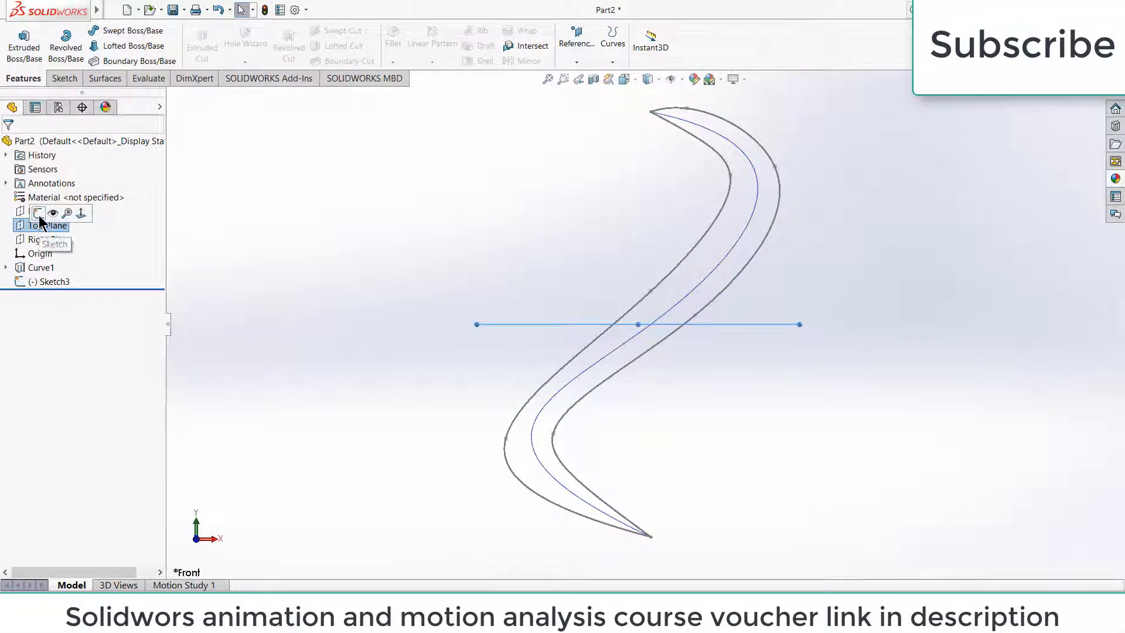
pyautogui.click(38, 213)
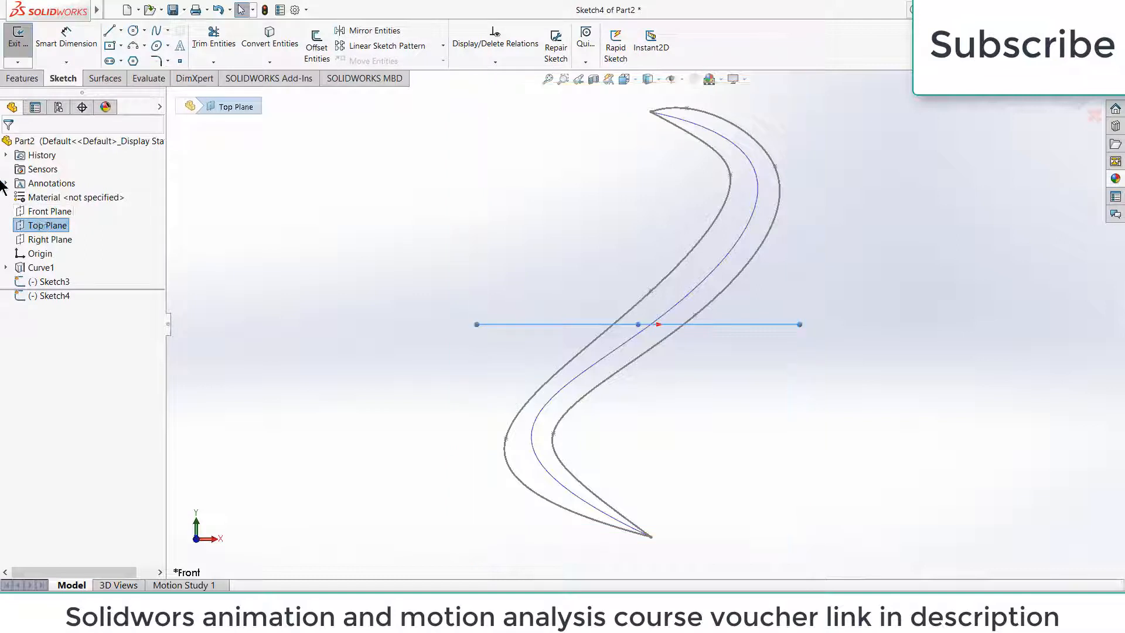
pyautogui.click(630, 287)
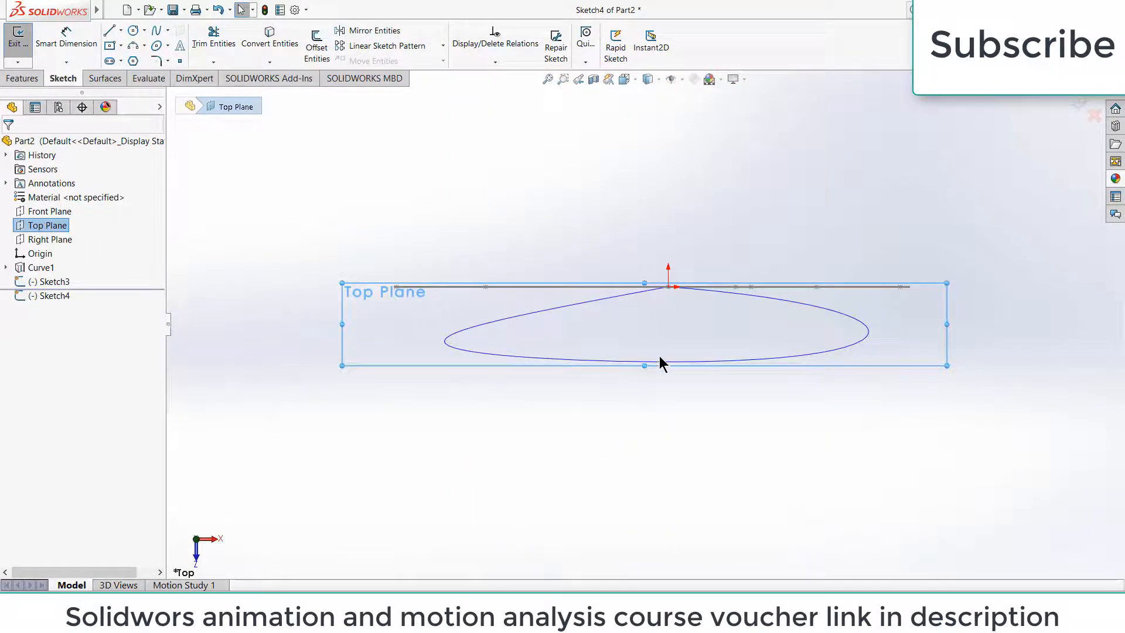
pyautogui.click(132, 46)
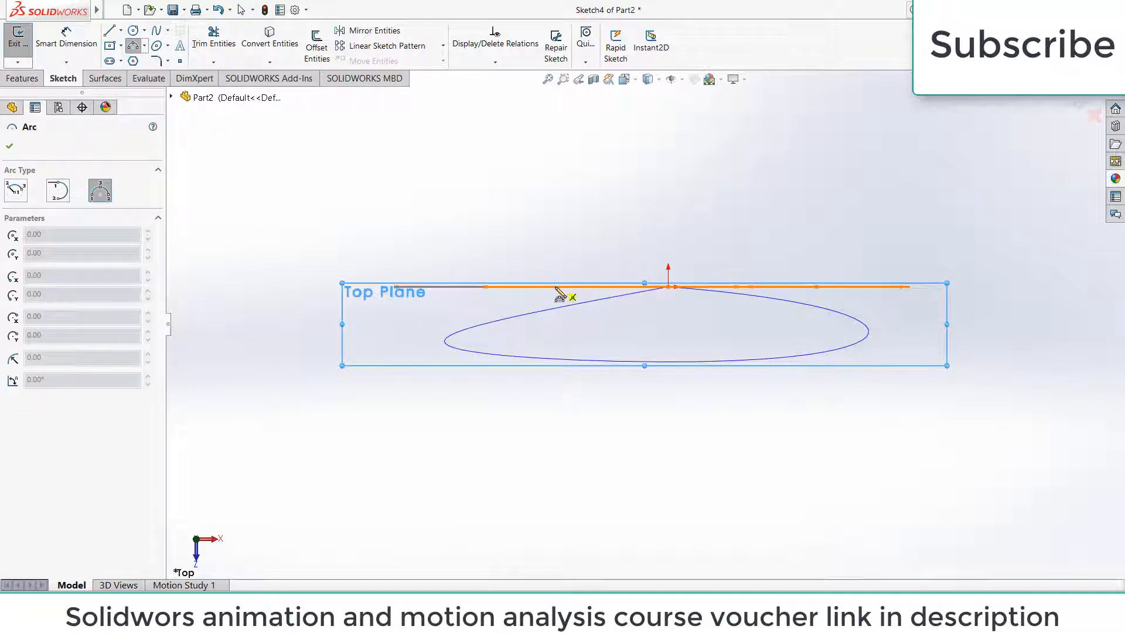
pyautogui.click(158, 34)
pyautogui.click(556, 286)
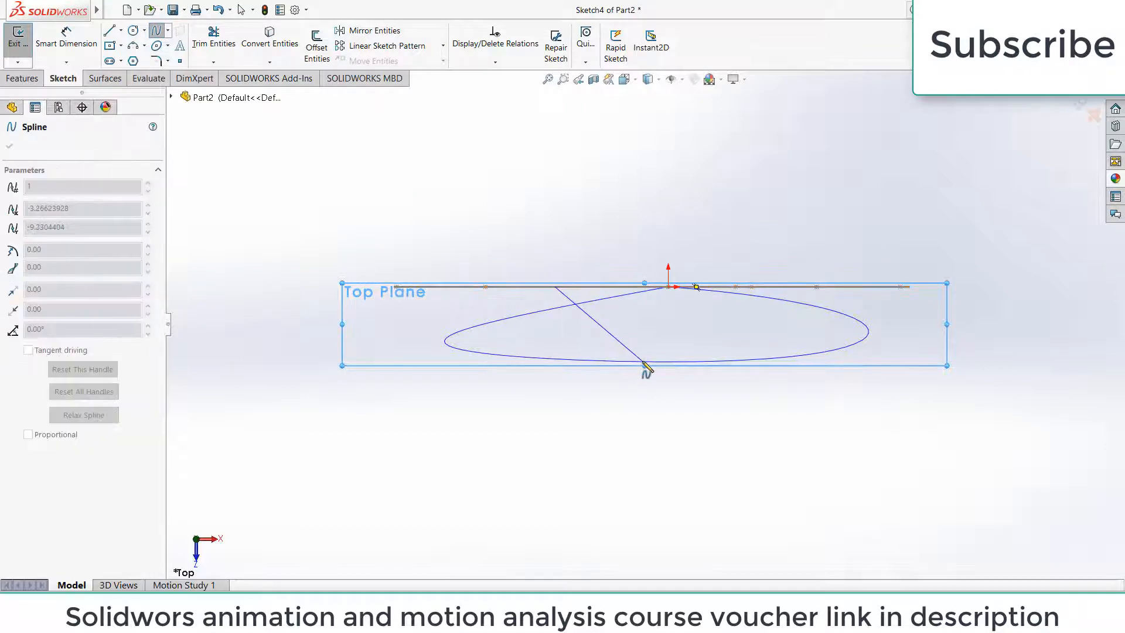
pyautogui.click(644, 362)
pyautogui.click(710, 287)
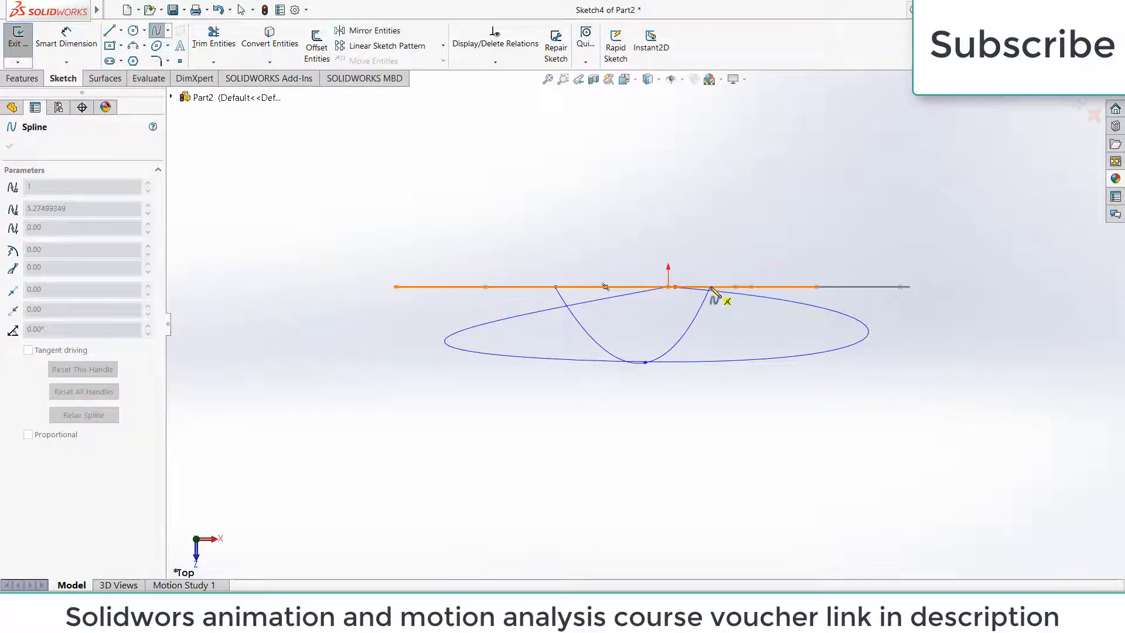
pyautogui.press('Escape')
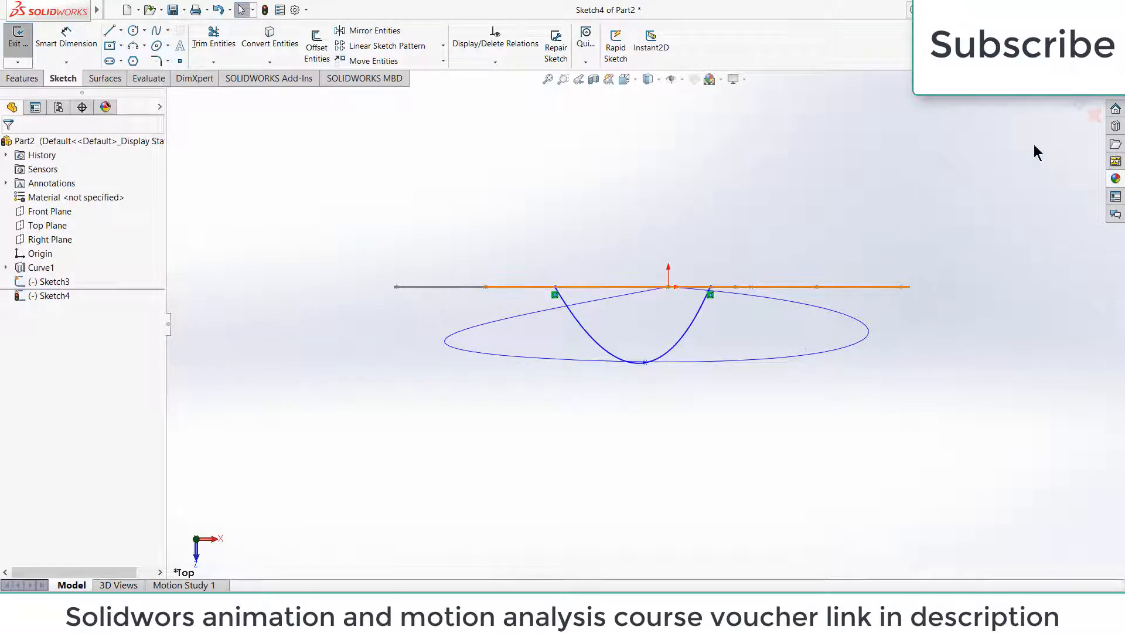
pyautogui.click(1071, 106)
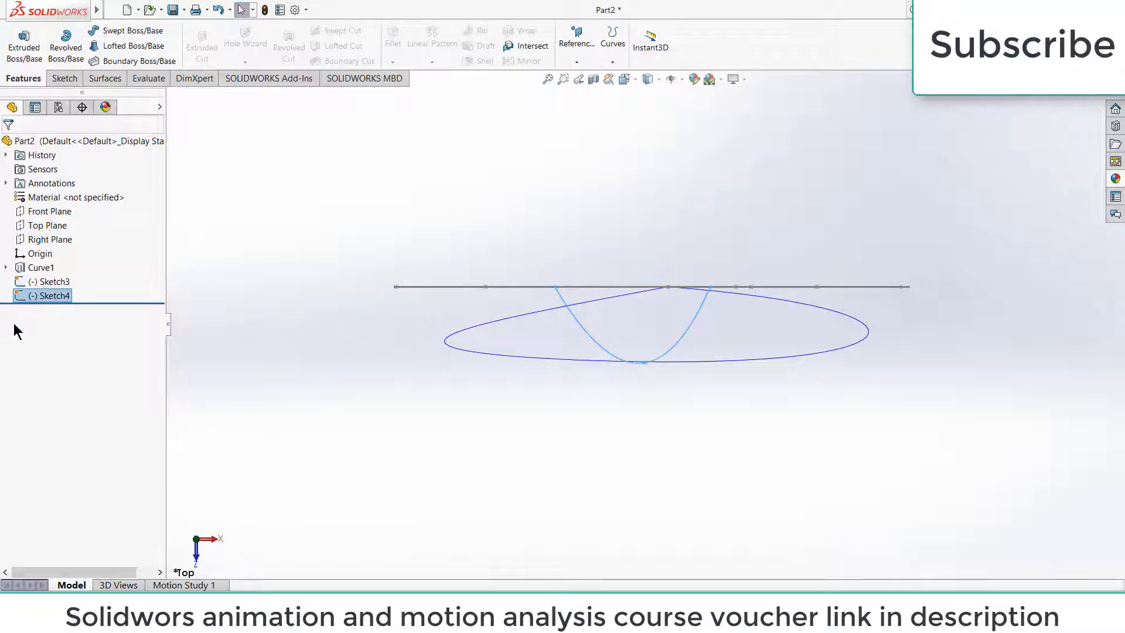
# - Reopen the Top Plane cross-section sketch and add a Pierce relation between the spline's left endpoint and the left-hand Front Plane spline
pyautogui.rightClick(39, 296)
pyautogui.click(49, 265)
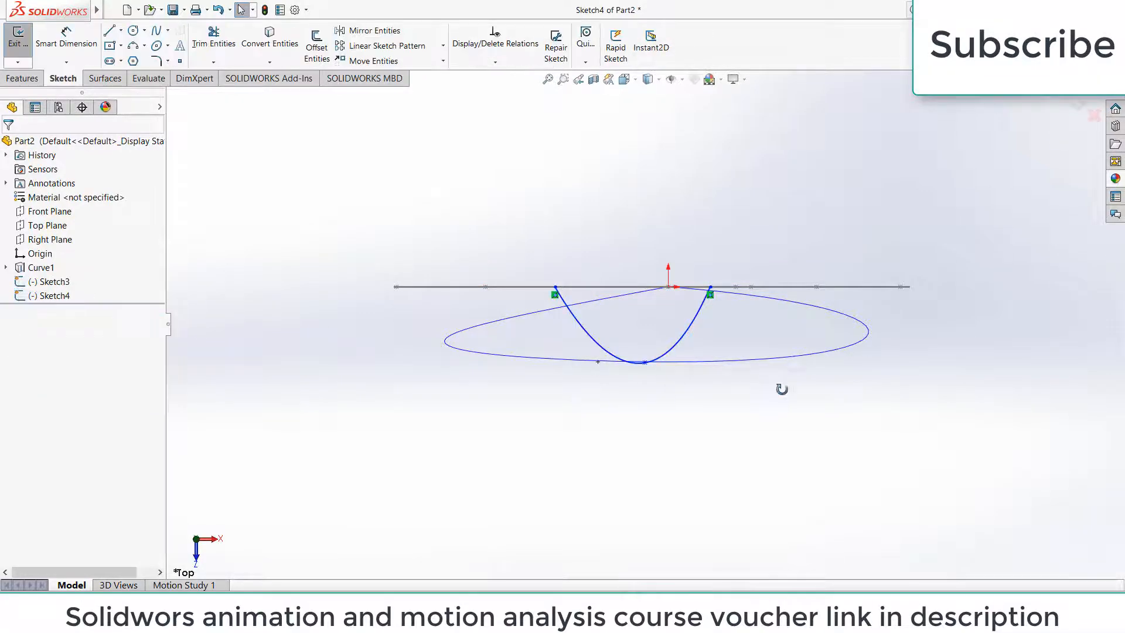
pyautogui.moveTo(781, 386)
pyautogui.mouseDown(button='middle')
pyautogui.moveTo(783, 410)
pyautogui.moveTo(851, 164)
pyautogui.moveTo(692, 229)
pyautogui.moveTo(625, 173)
pyautogui.moveTo(633, 226)
pyautogui.moveTo(687, 233)
pyautogui.moveTo(656, 380)
pyautogui.mouseUp(button='middle')
pyautogui.scroll(-5, 656, 380)
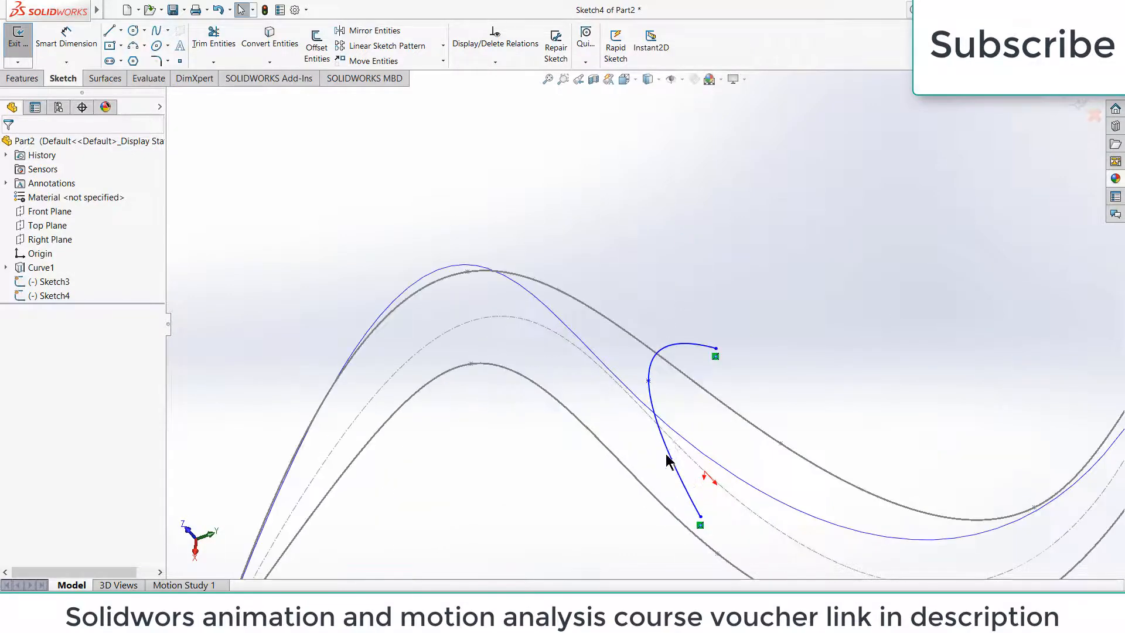
pyautogui.moveTo(740, 376)
pyautogui.mouseDown(button='middle')
pyautogui.moveTo(789, 233)
pyautogui.moveTo(863, 216)
pyautogui.moveTo(809, 250)
pyautogui.mouseUp(button='middle')
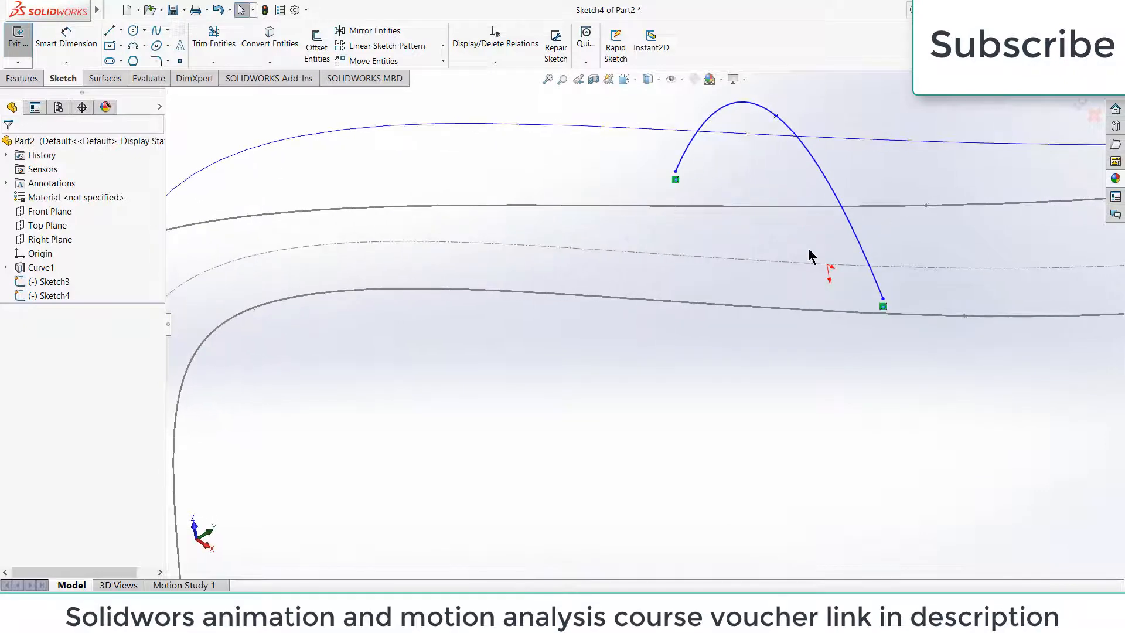
pyautogui.click(675, 173)
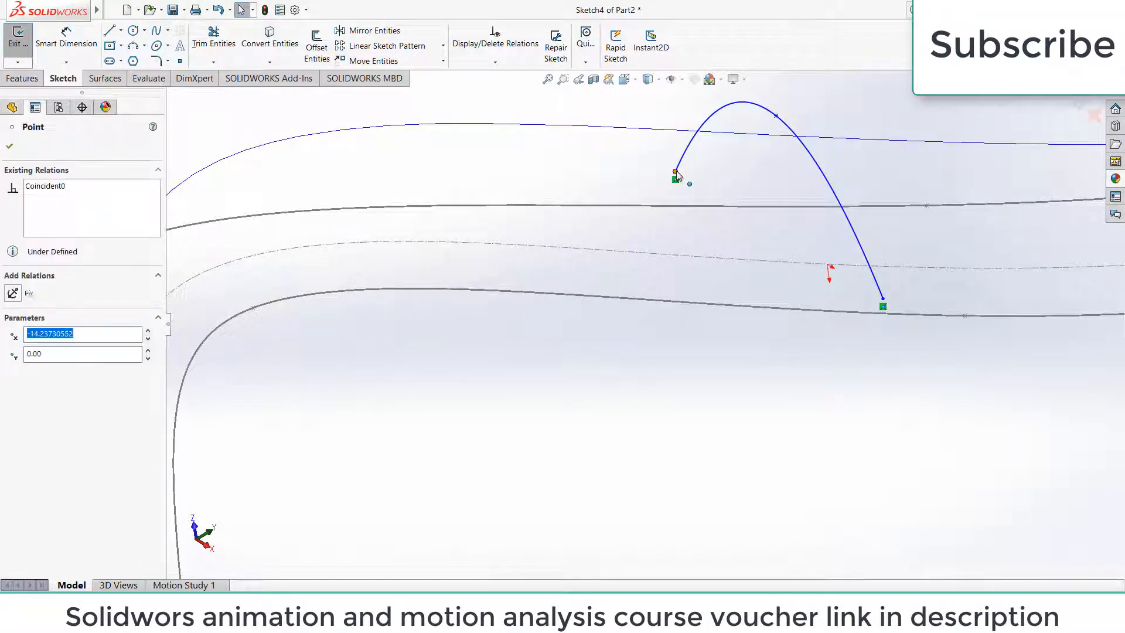
pyautogui.keyDown('ctrl'); pyautogui.click(721, 206); pyautogui.keyUp('ctrl')
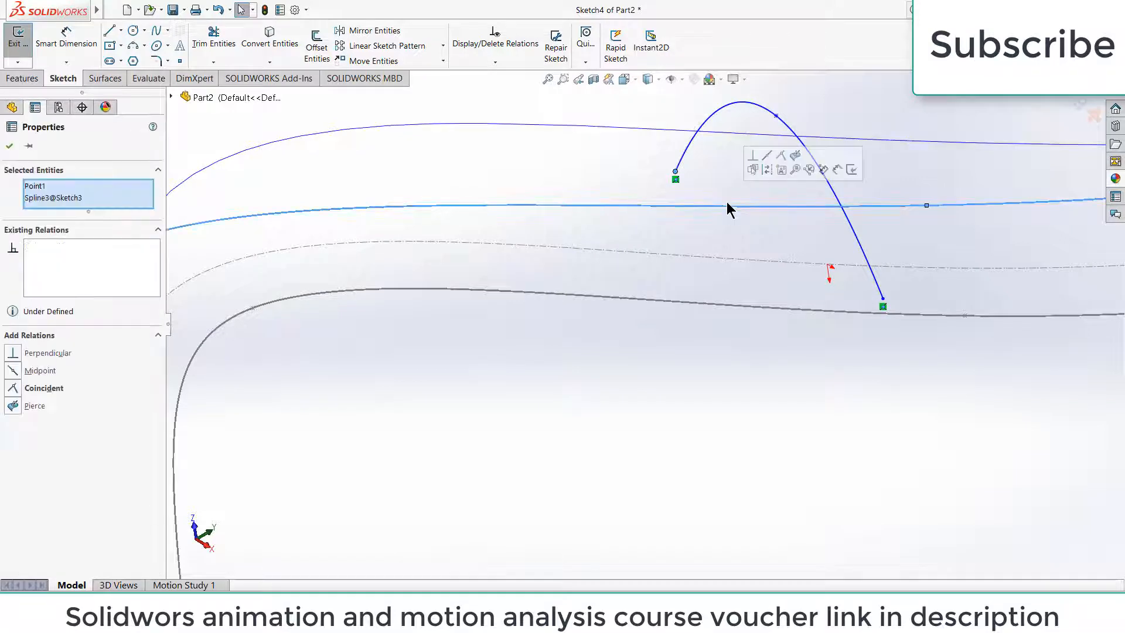
pyautogui.click(799, 156)
pyautogui.click(893, 242)
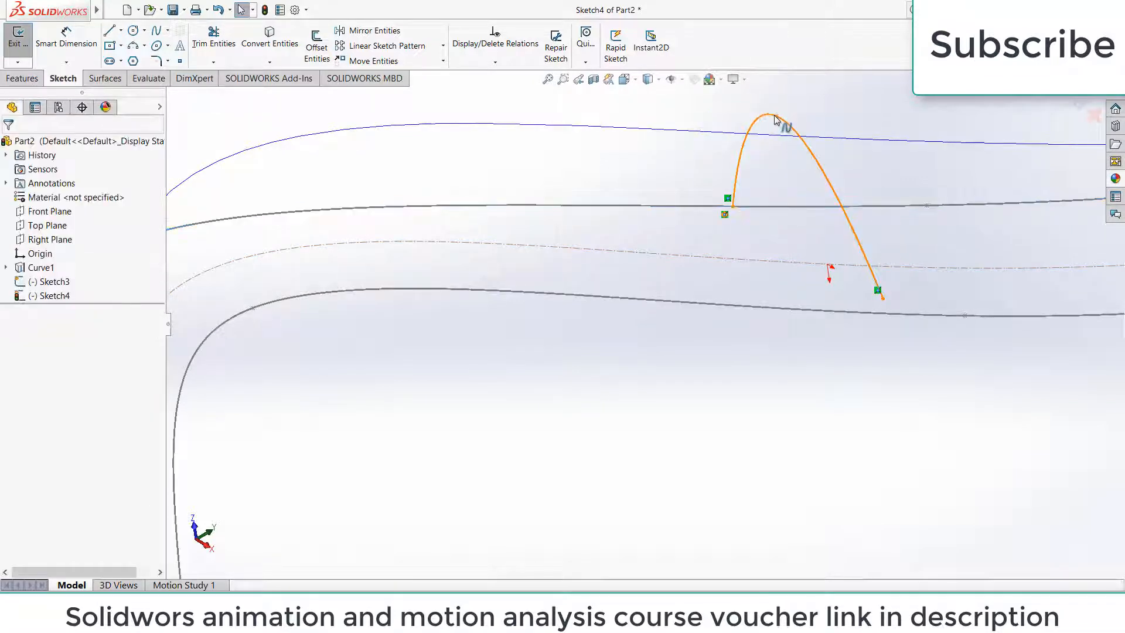
# - Add a Pierce relation between the cross-section spline's middle point and the projected curve
pyautogui.click(776, 117)
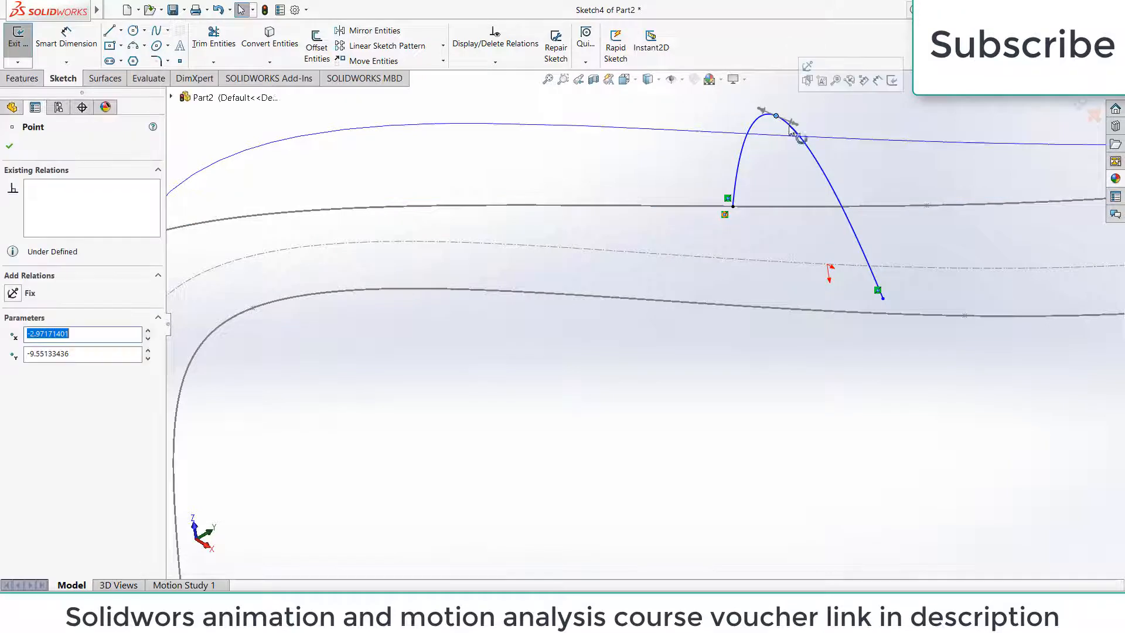
pyautogui.keyDown('ctrl'); pyautogui.click(866, 141); pyautogui.keyUp('ctrl')
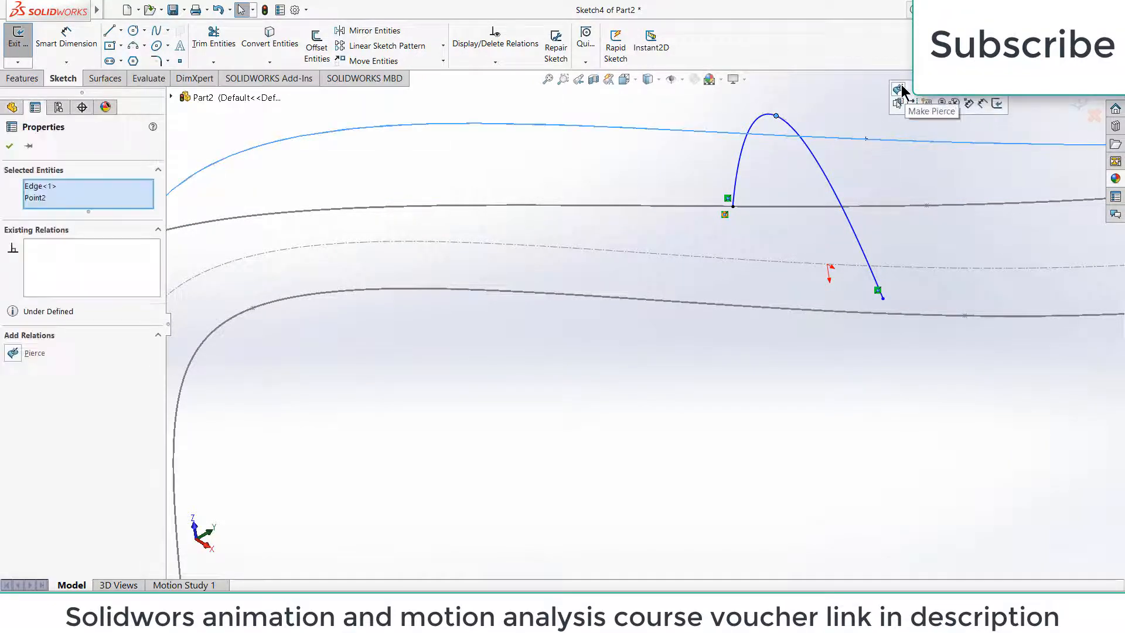
pyautogui.click(900, 89)
pyautogui.click(915, 176)
pyautogui.scroll(2, 912, 215)
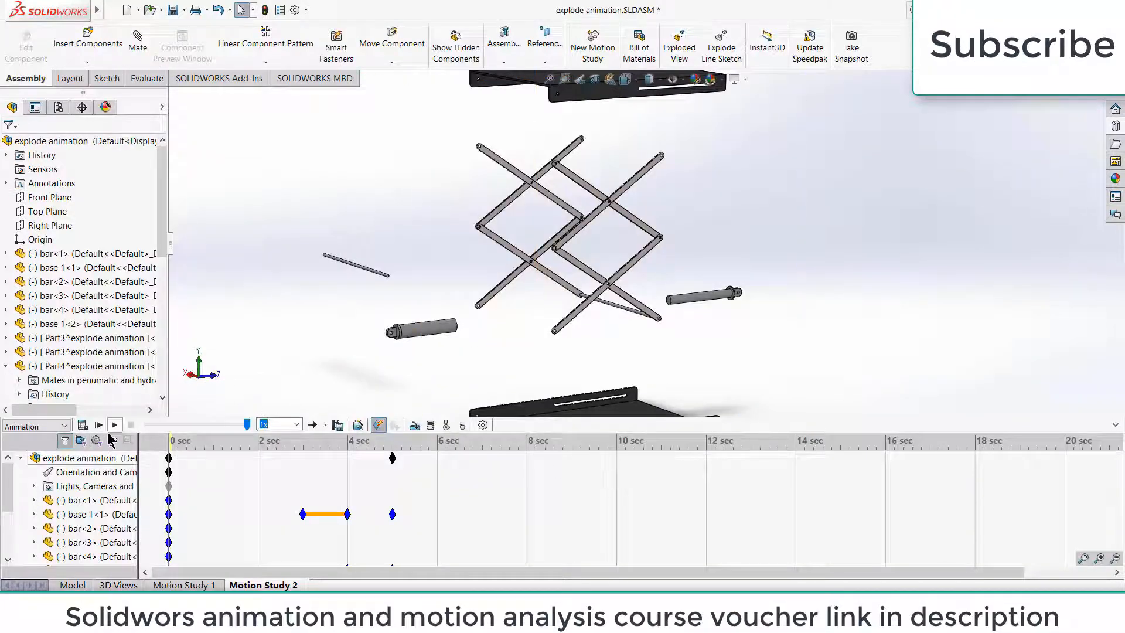
# - Play the scissor-lift explode animation and the box appearance-change animation
pyautogui.click(114, 425)
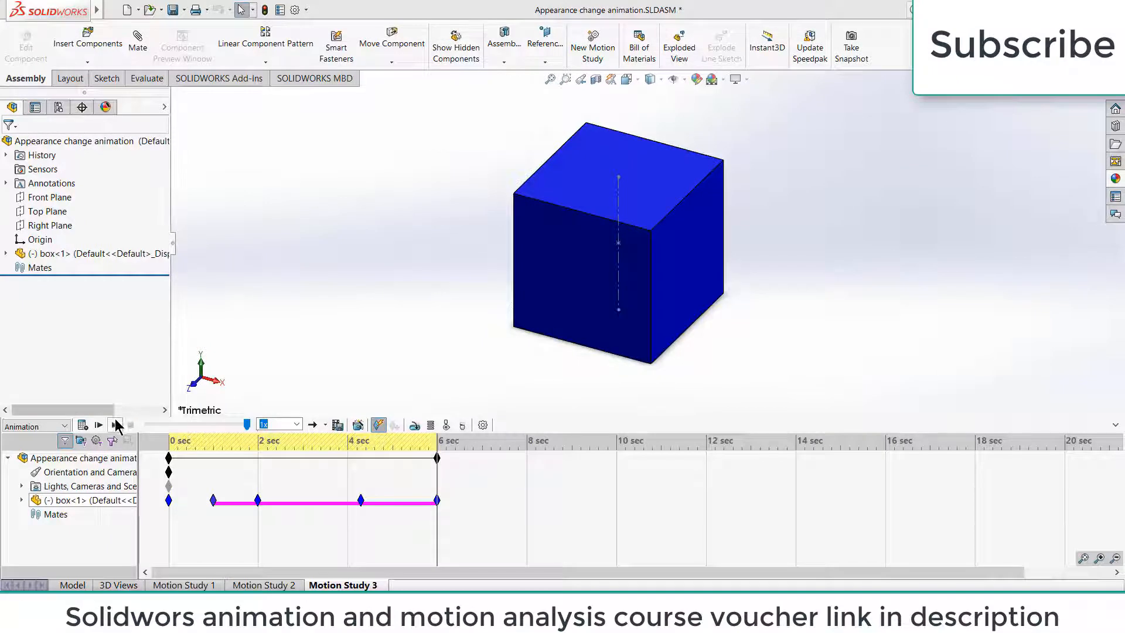
pyautogui.click(115, 424)
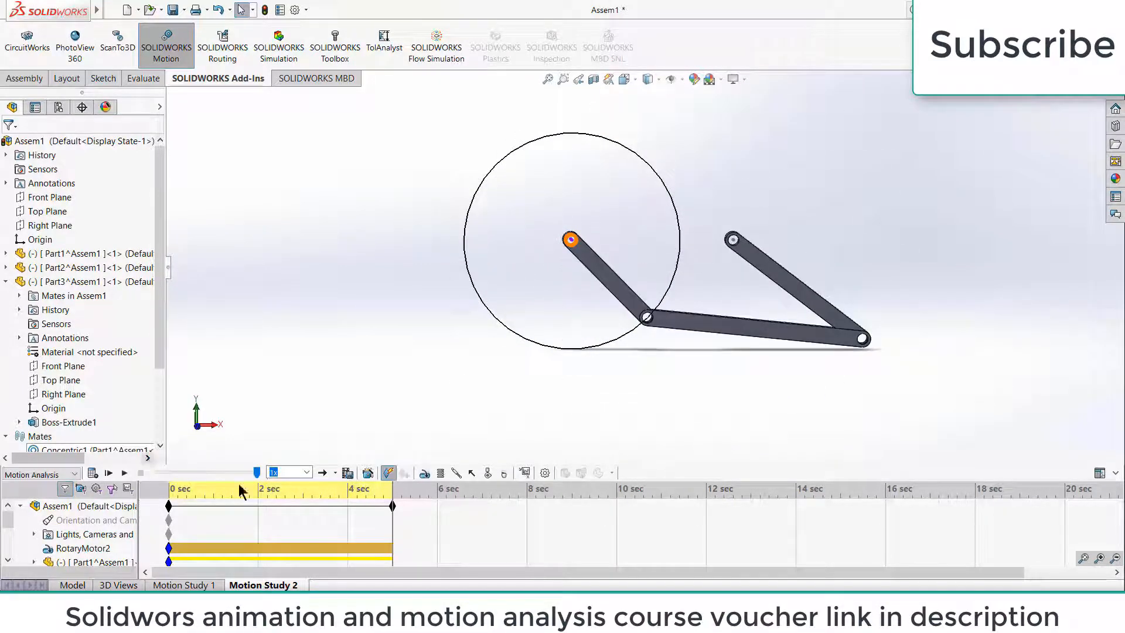
# - Plot the linkage joint edge's linear velocity magnitude against time, and close the open result plots
pyautogui.click(525, 472)
pyautogui.click(86, 186)
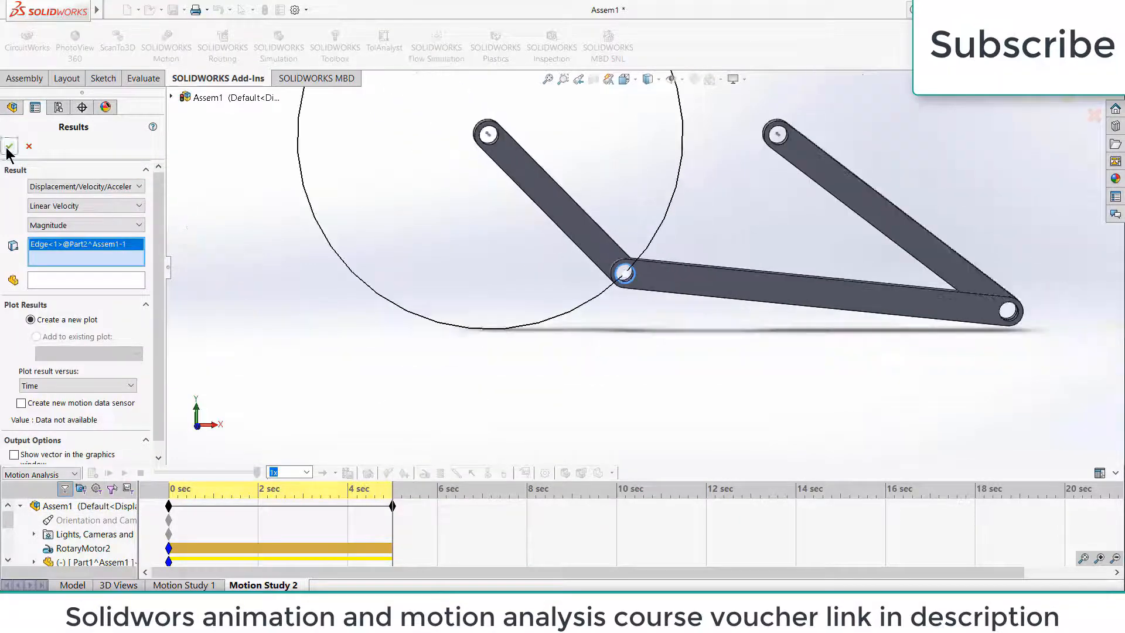
pyautogui.click(9, 146)
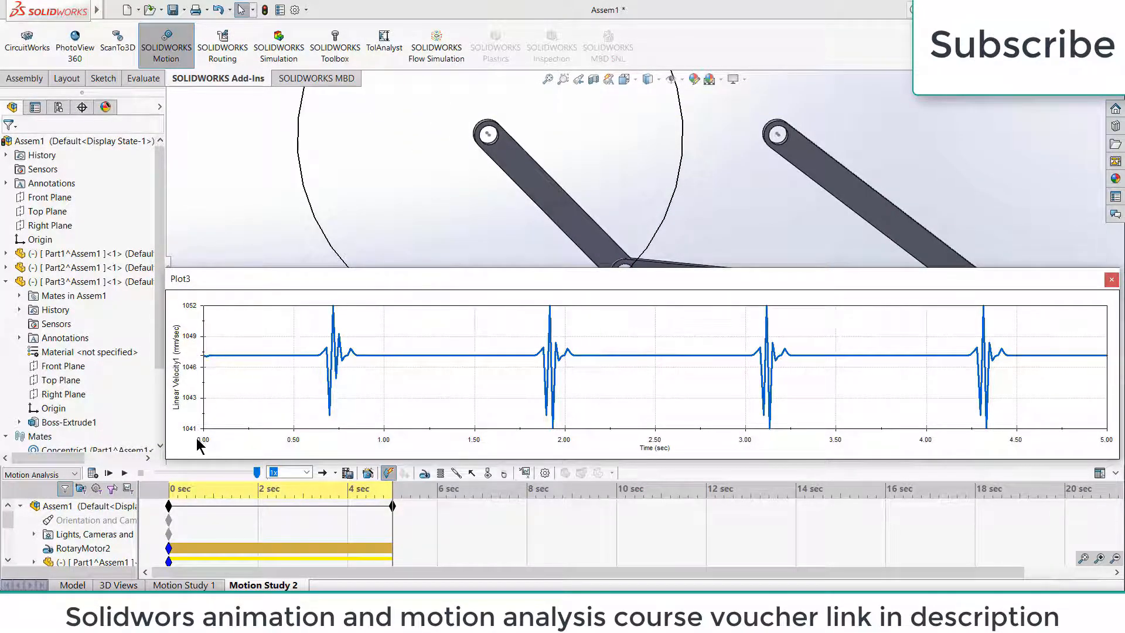
pyautogui.click(1111, 279)
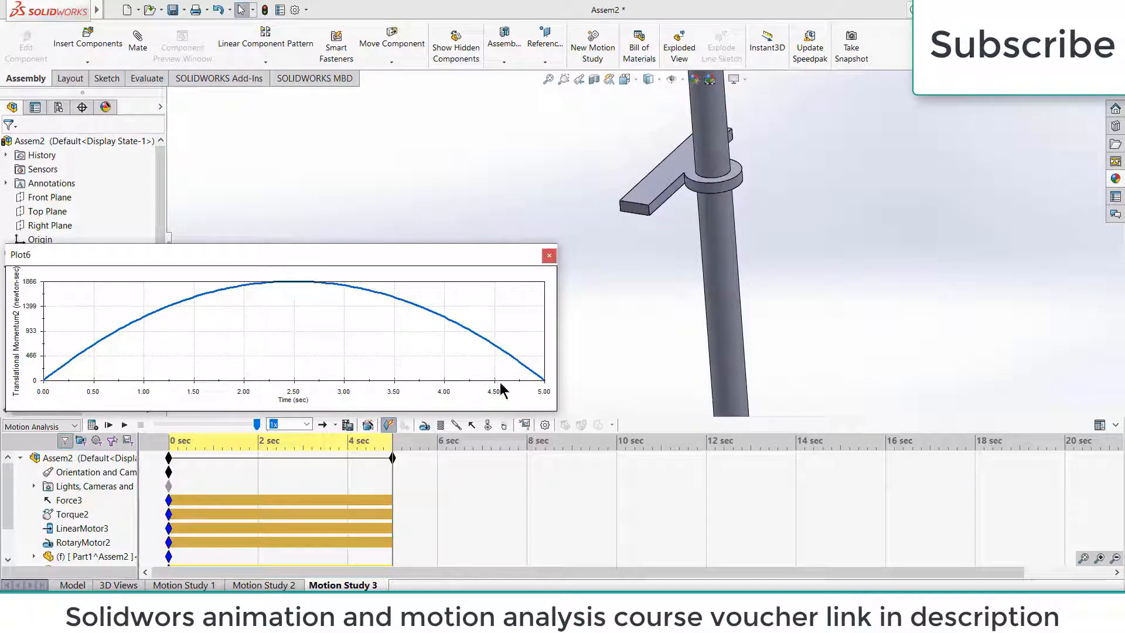
pyautogui.click(549, 256)
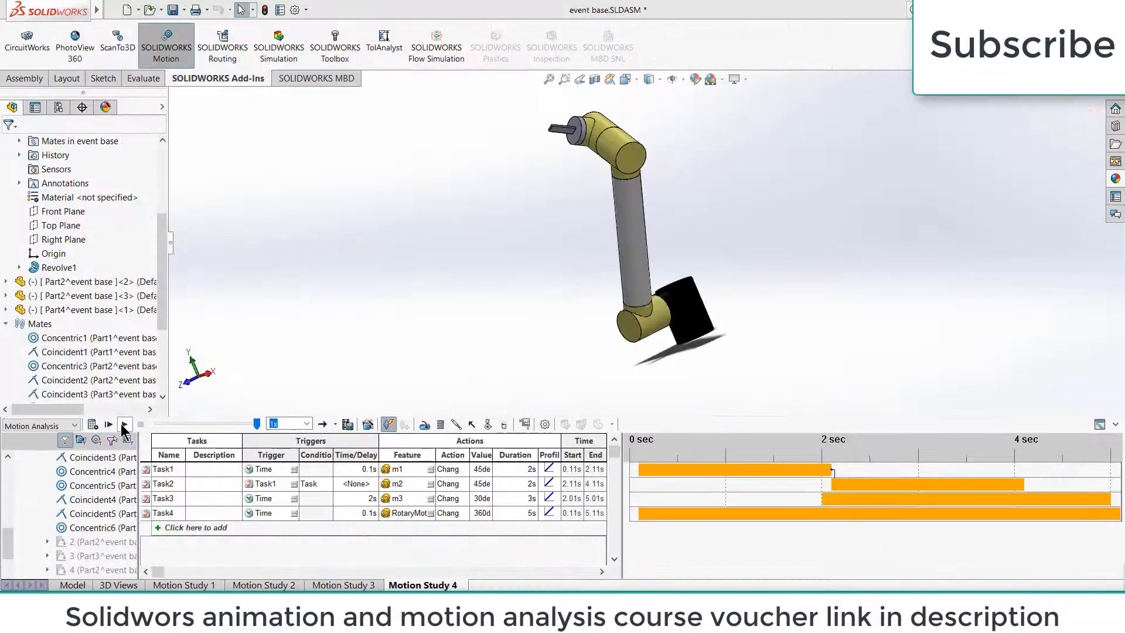
# - Set the Task4 rotary motor value to 720 degrees in the robot arm's event-based motion study and replay it
pyautogui.click(123, 425)
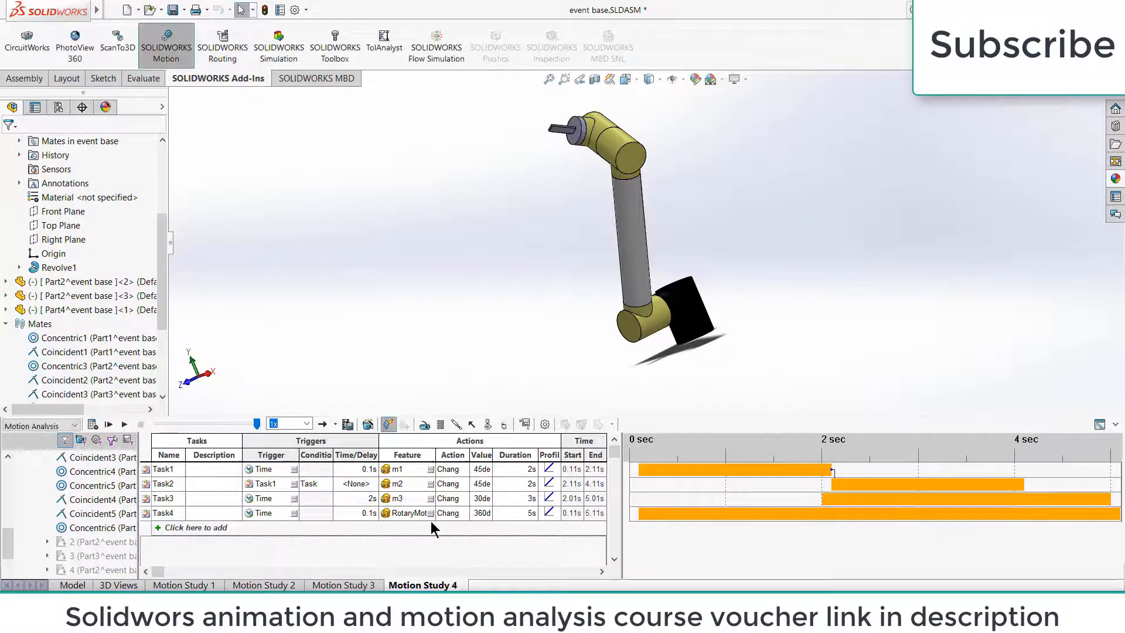
pyautogui.click(479, 511)
pyautogui.write('72')
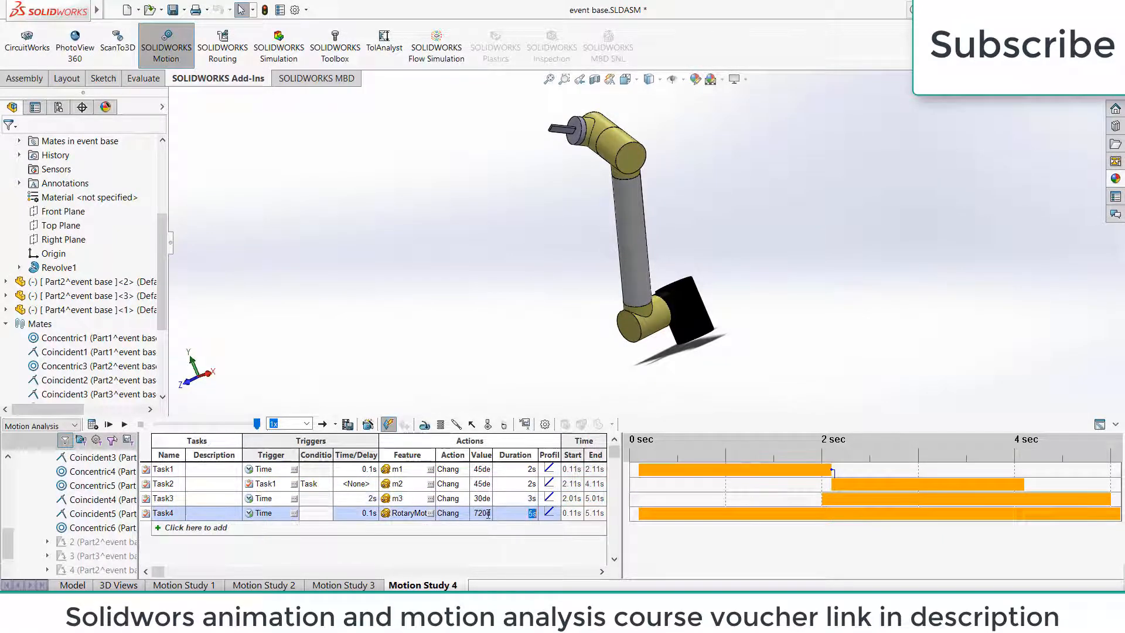
pyautogui.click(466, 543)
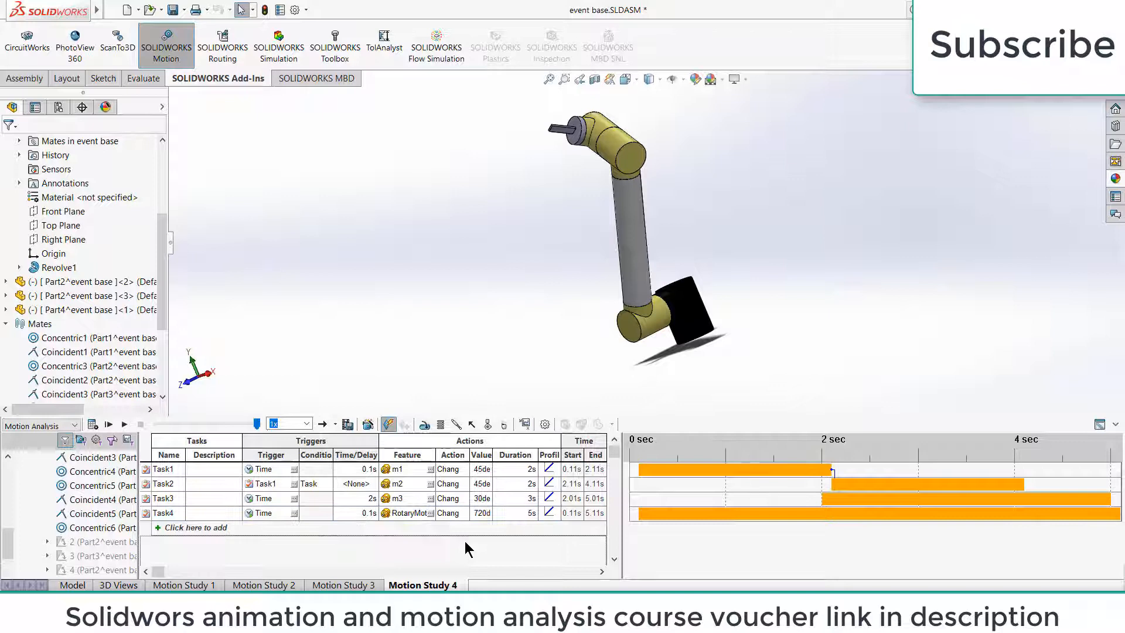
pyautogui.click(123, 424)
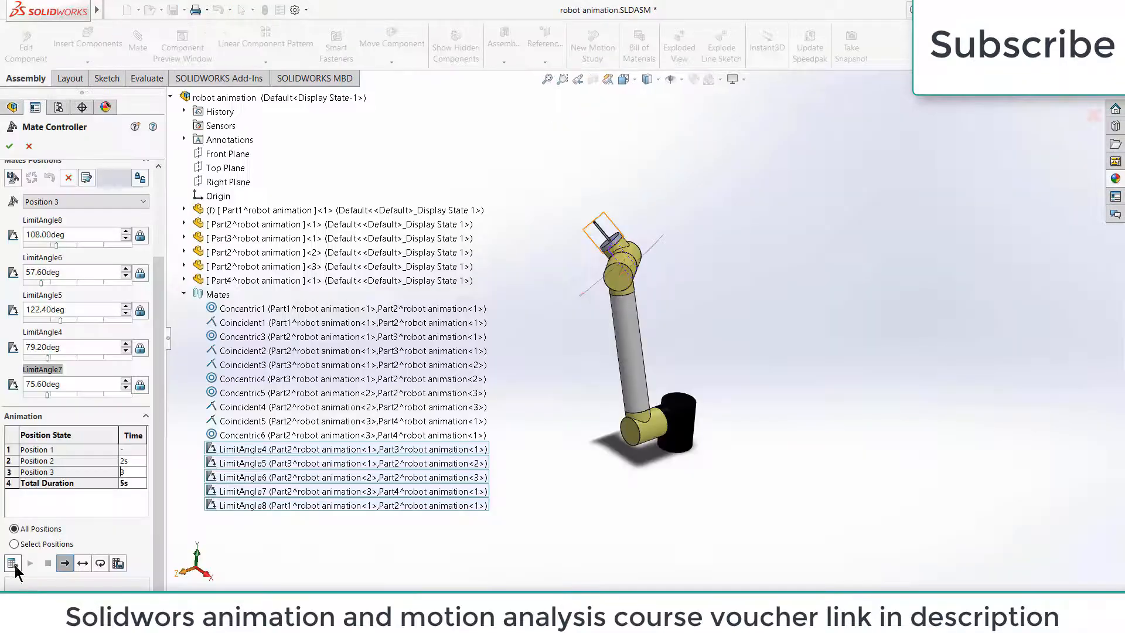
# - Calculate the robot arm's Mate Controller animation across all positions
pyautogui.click(19, 563)
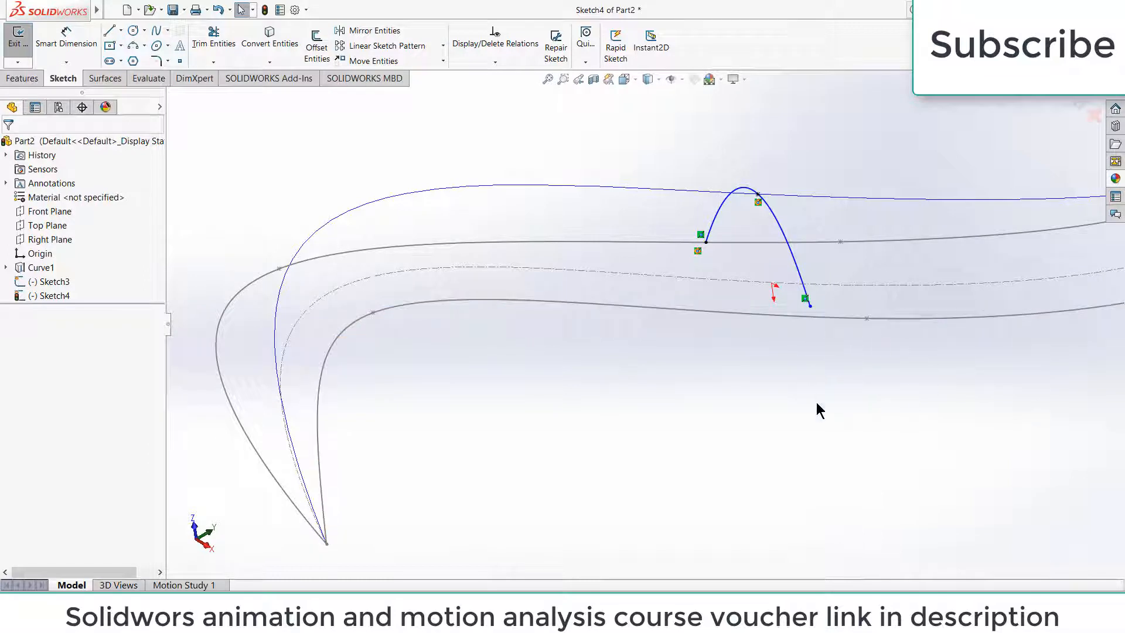
# - In the Part2 cross-section sketch, pierce the spline's right endpoint with the right-hand Front Plane spline and finish the sketch
pyautogui.click(811, 305)
pyautogui.keyDown('ctrl'); pyautogui.click(824, 318); pyautogui.keyUp('ctrl')
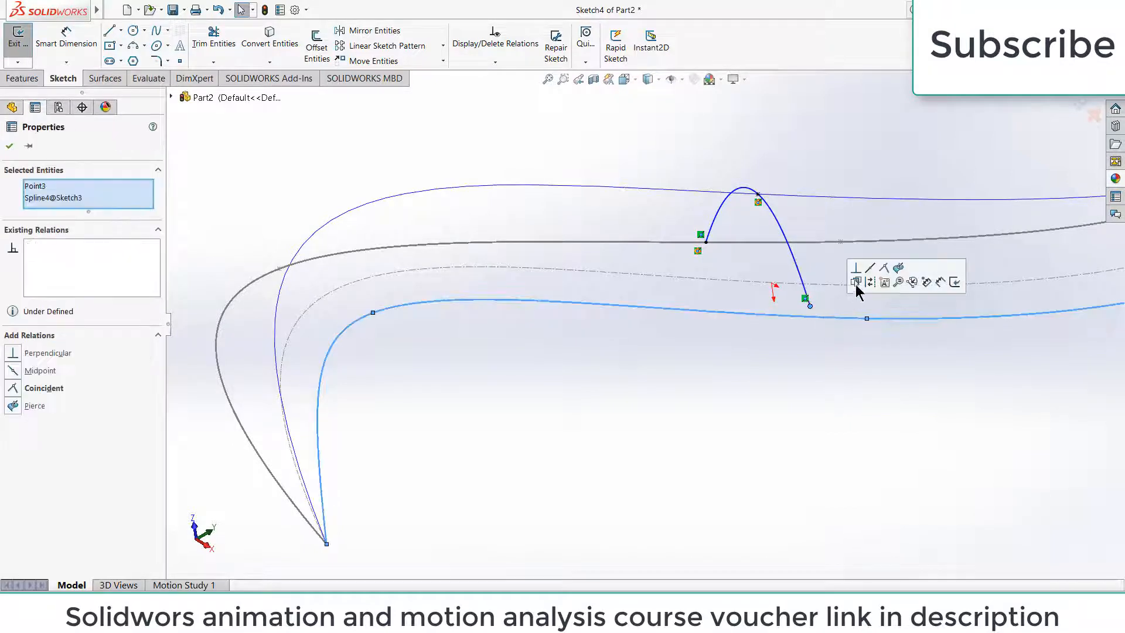
pyautogui.click(899, 269)
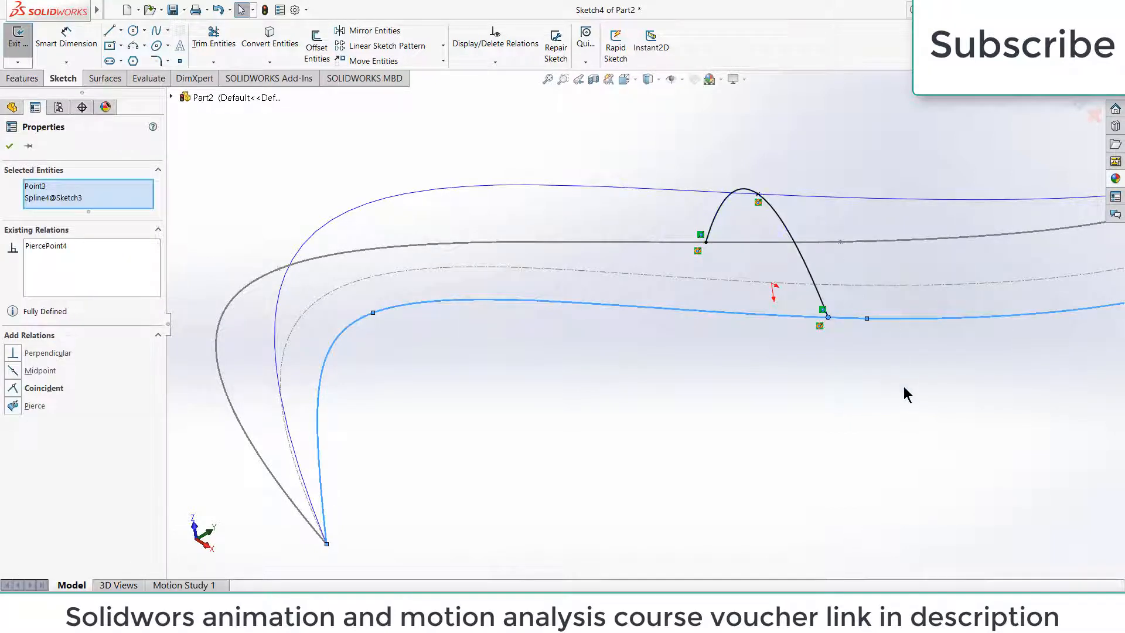
pyautogui.moveTo(885, 398); pyautogui.dragTo(849, 418, button='middle')
pyautogui.click(1072, 105)
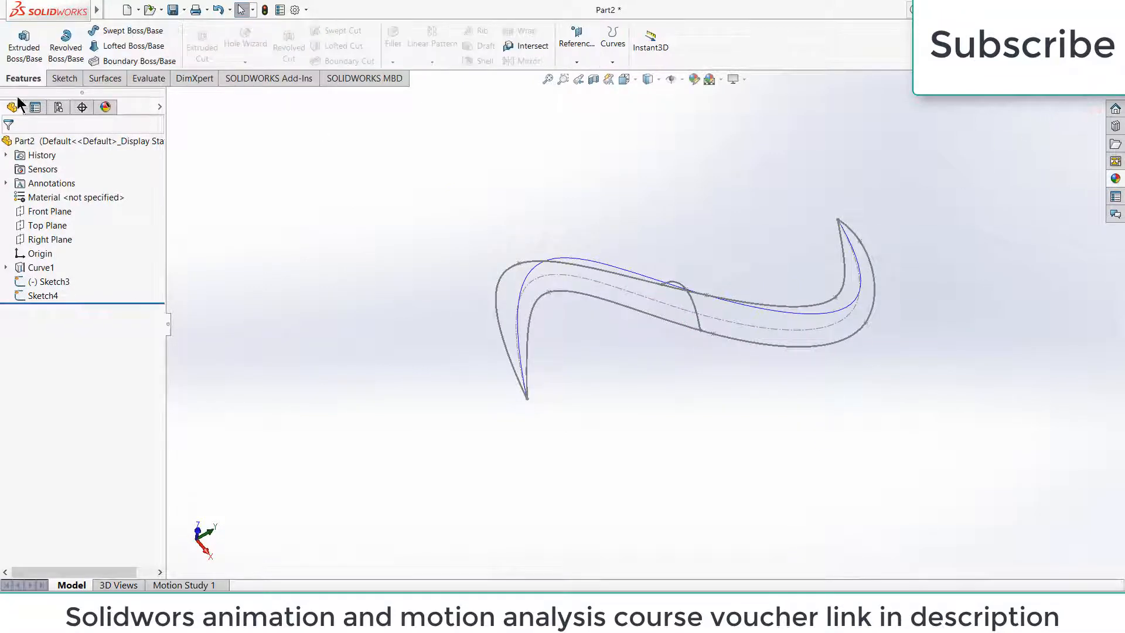
pyautogui.click(113, 78)
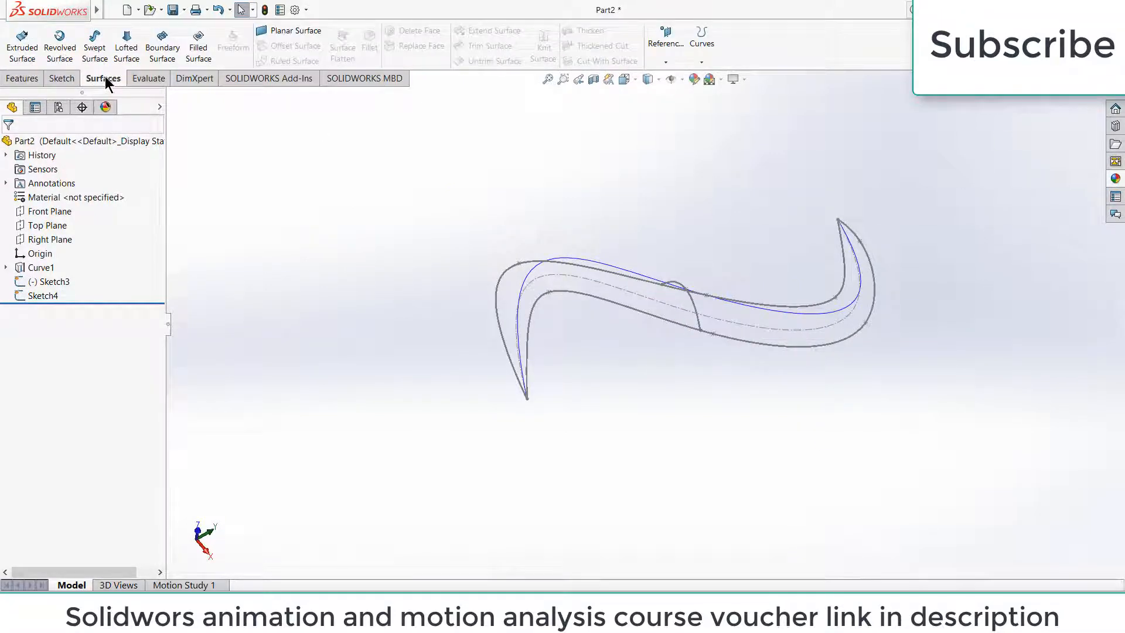
pyautogui.click(25, 81)
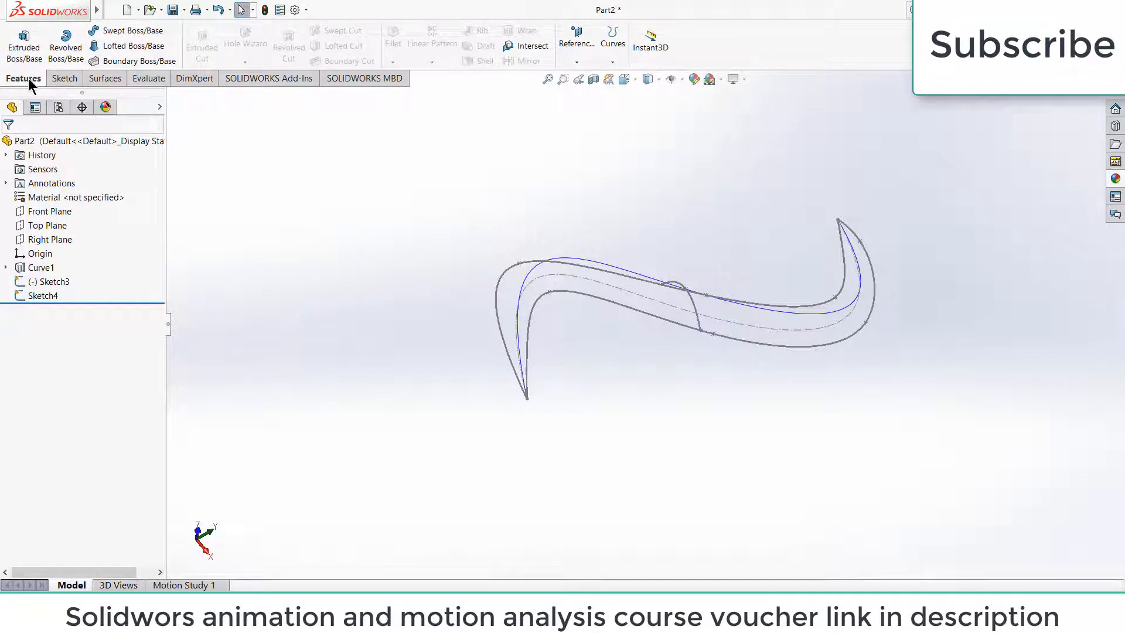
pyautogui.rightClick(33, 79)
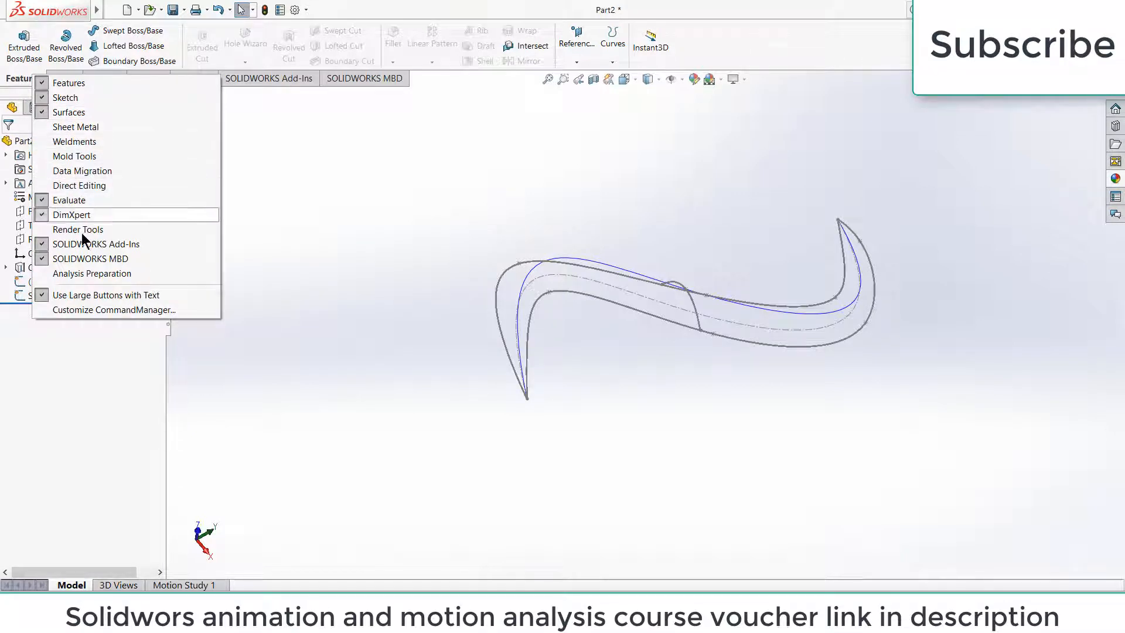
pyautogui.click(397, 195)
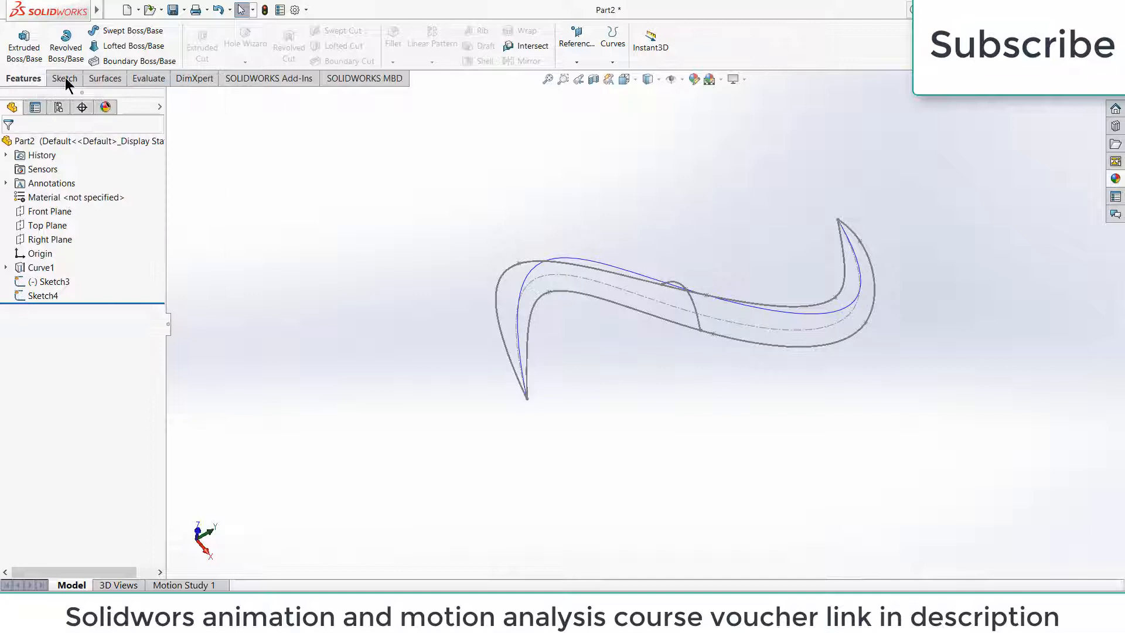
# - Try to create a lofted surface using the Front Plane splines sketch and the cross-section sketch as profiles
pyautogui.click(105, 80)
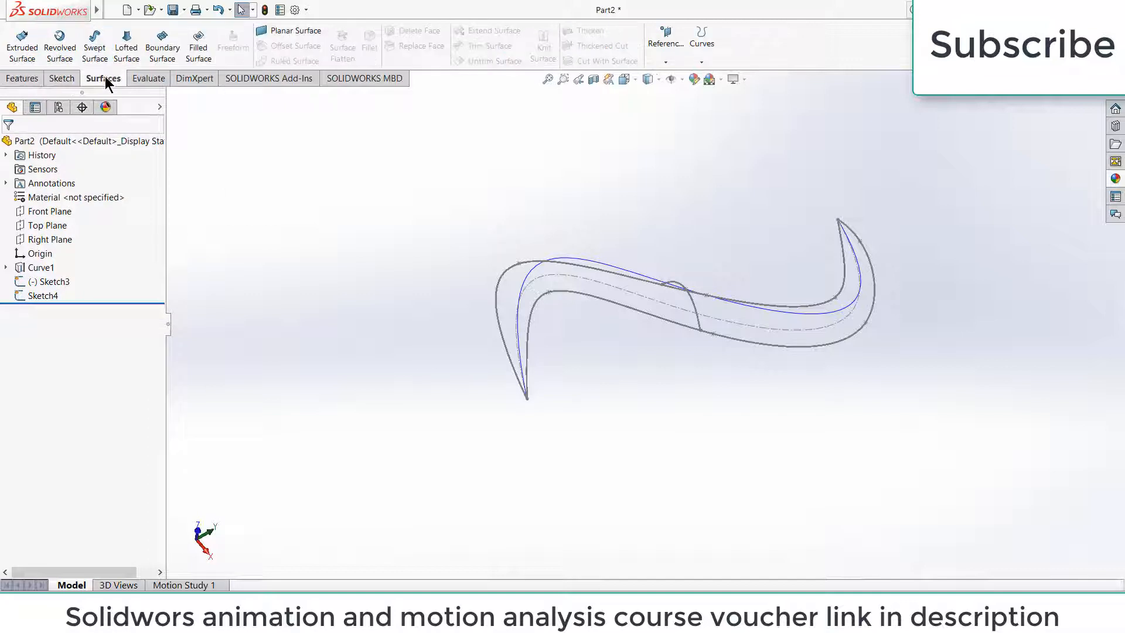
pyautogui.click(125, 48)
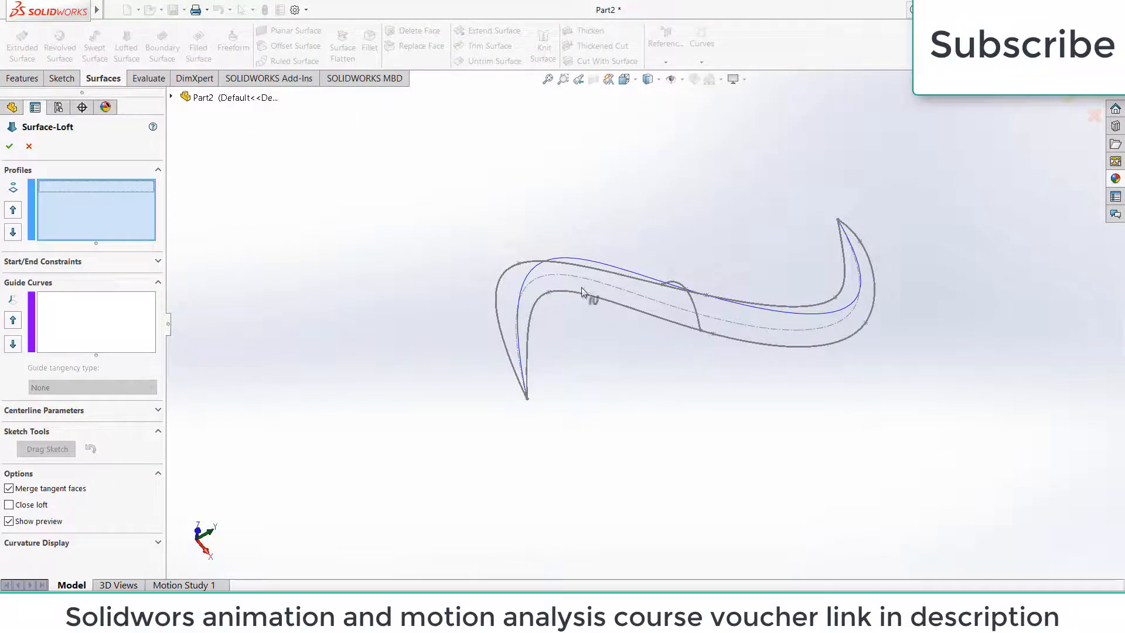
pyautogui.click(595, 272)
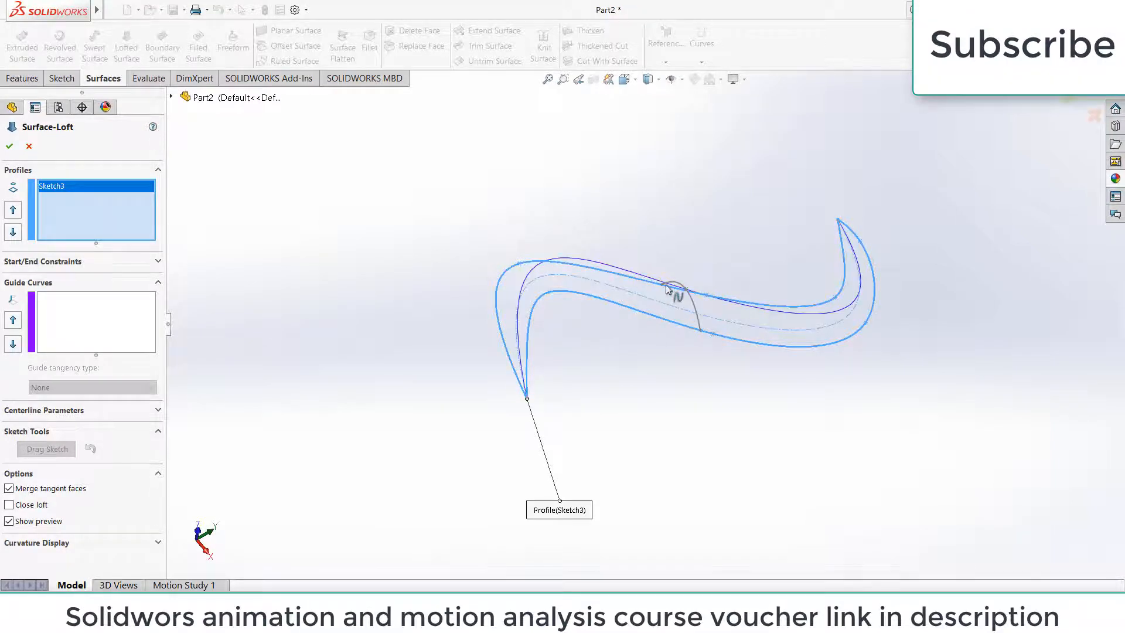
pyautogui.click(691, 302)
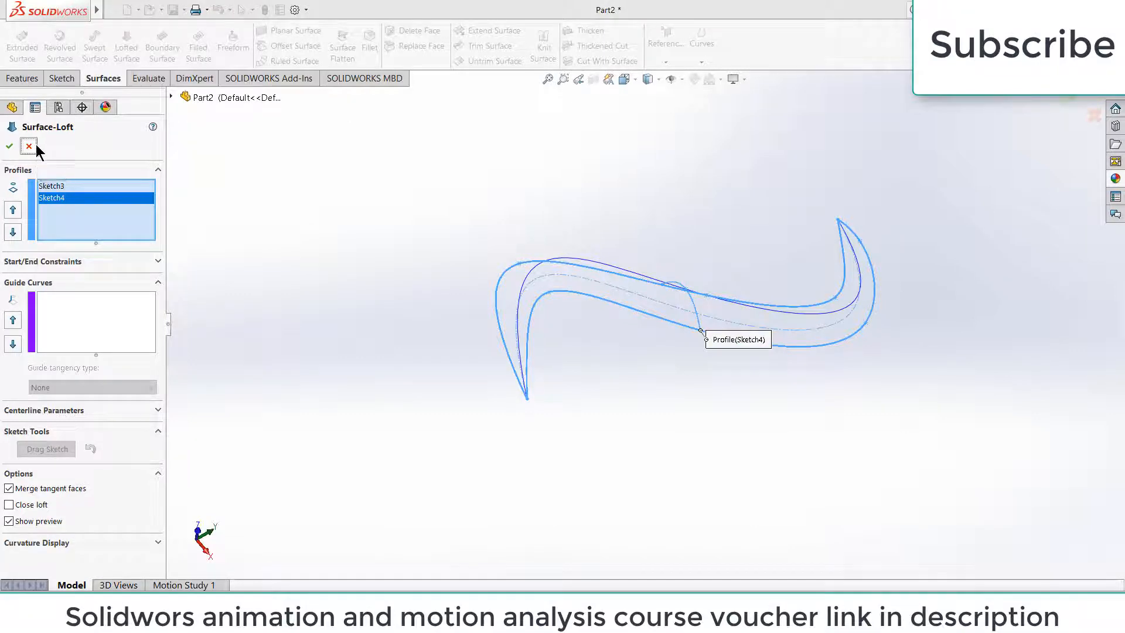
pyautogui.click(10, 146)
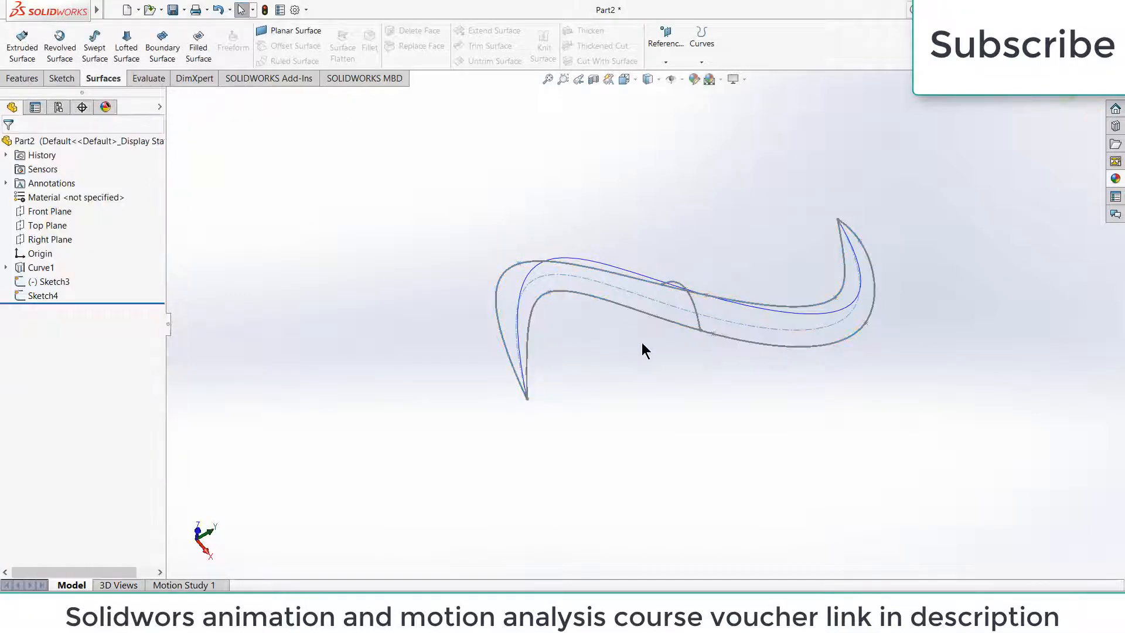
# - Edit the Front Plane sketch and delete its left-hand S-shaped spline, keeping the right-hand one
pyautogui.rightClick(35, 286)
pyautogui.click(44, 247)
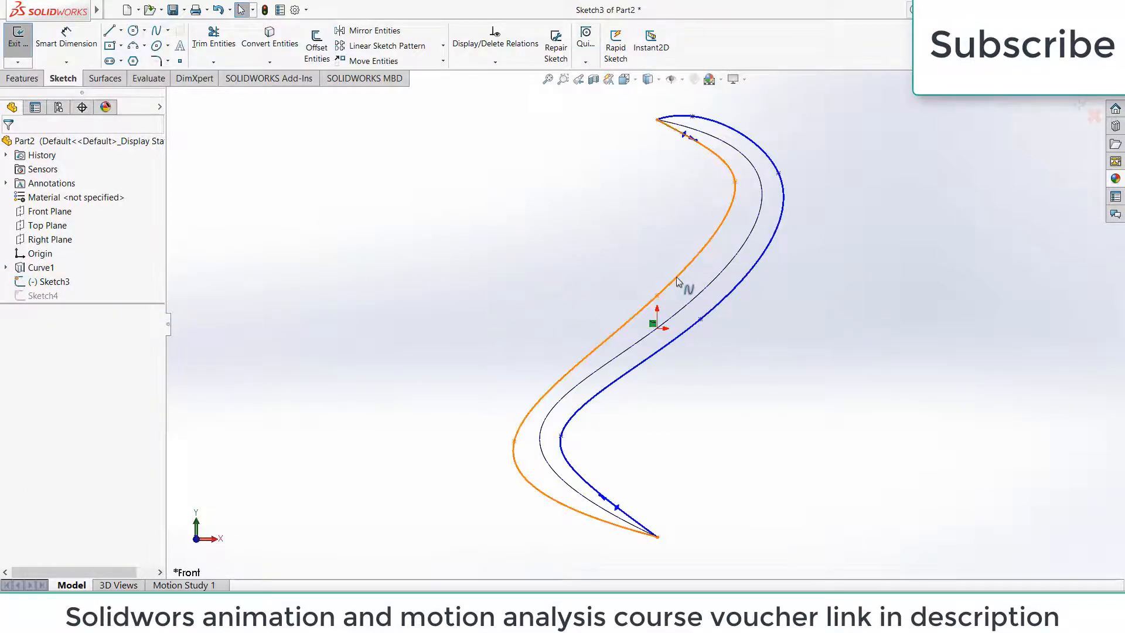
pyautogui.click(675, 279)
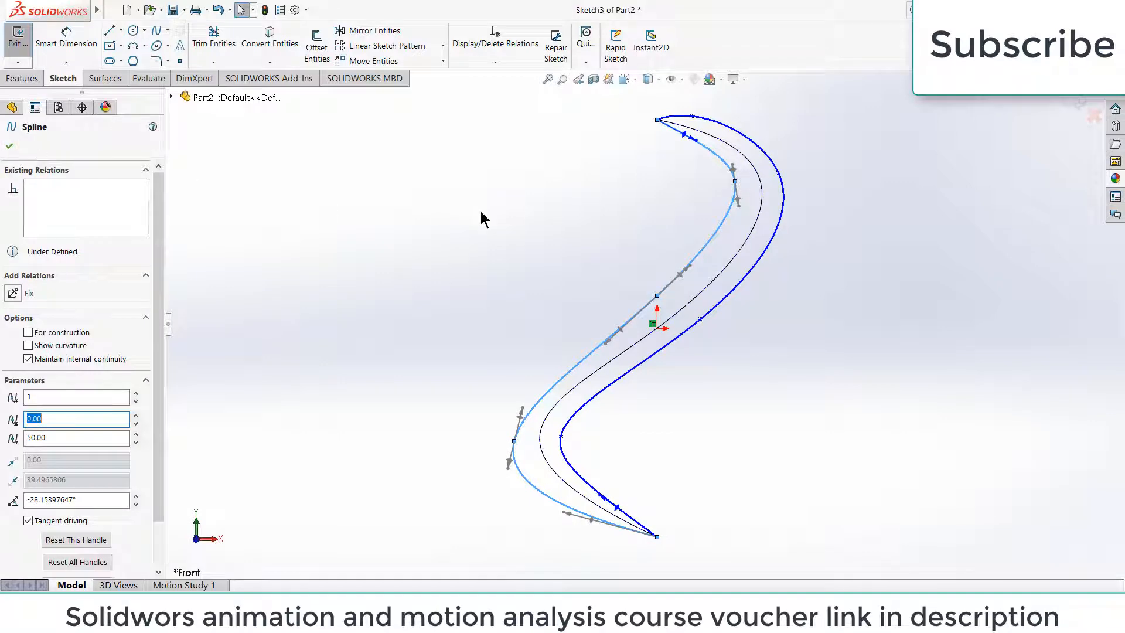
pyautogui.press('Delete')
pyautogui.click(500, 308)
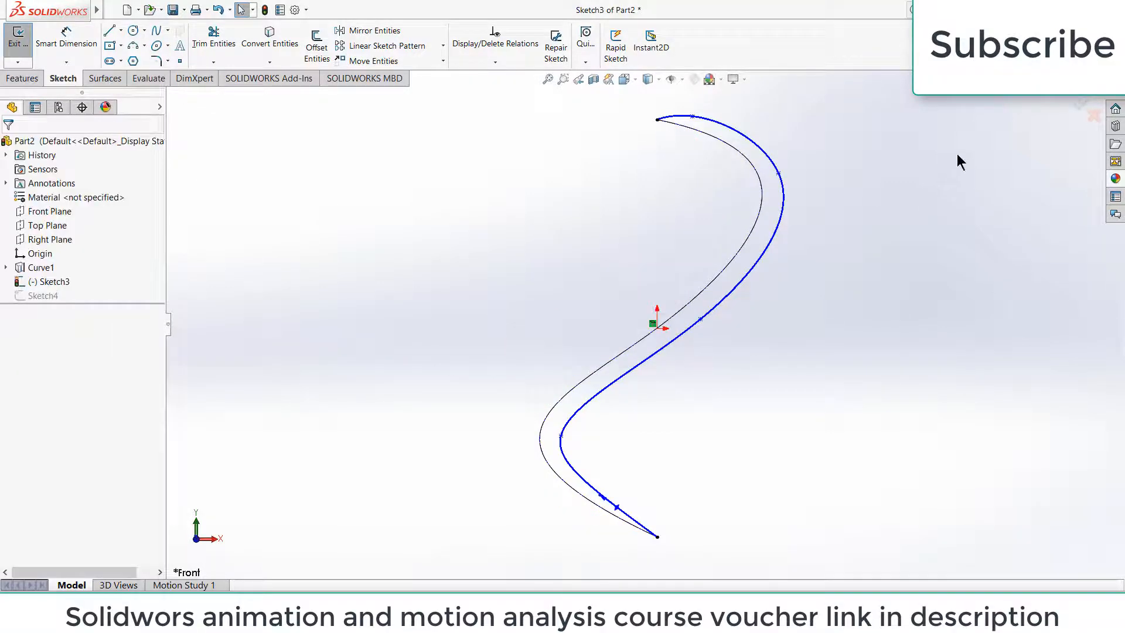
# - Finish editing the right-hand Front Plane spline sketch and dismiss the rebuild warning
pyautogui.click(1085, 105)
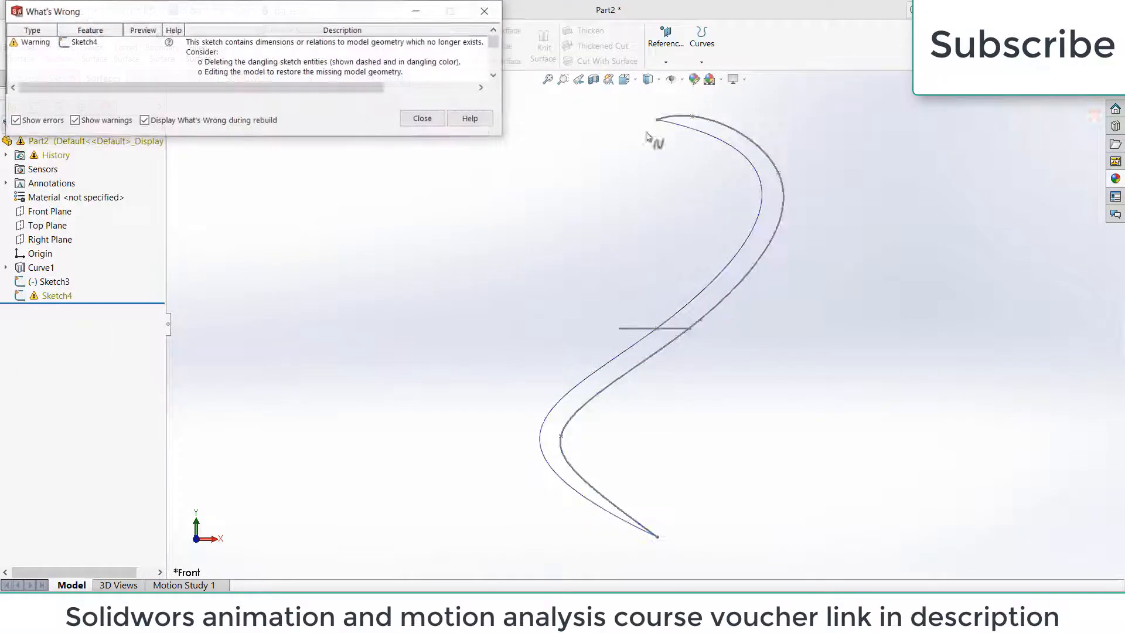
pyautogui.click(422, 119)
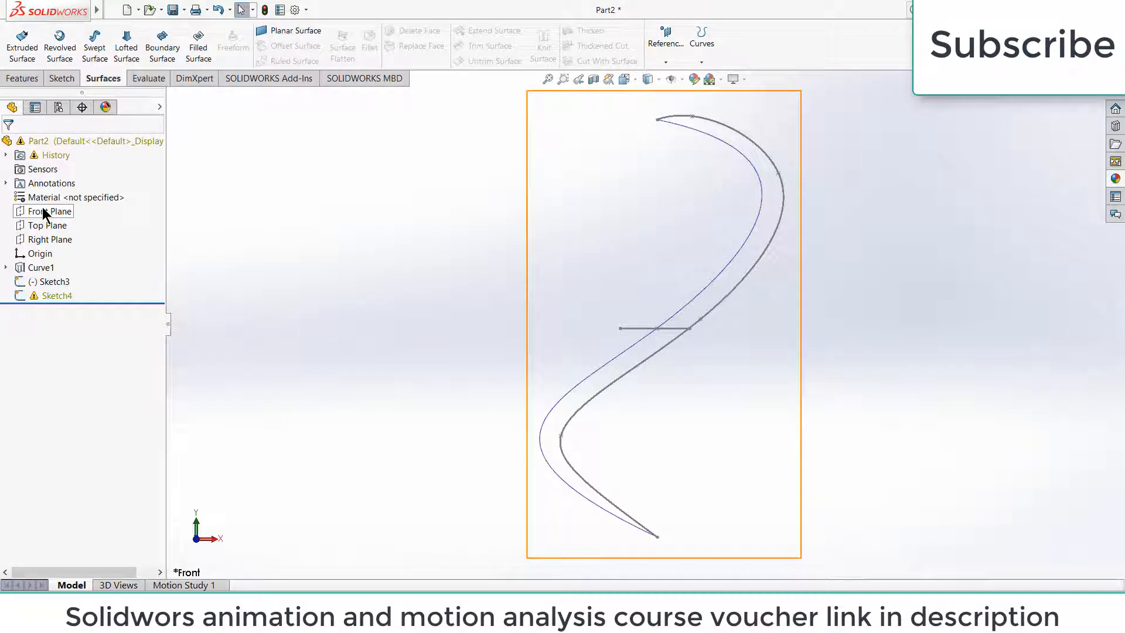
pyautogui.rightClick(46, 294)
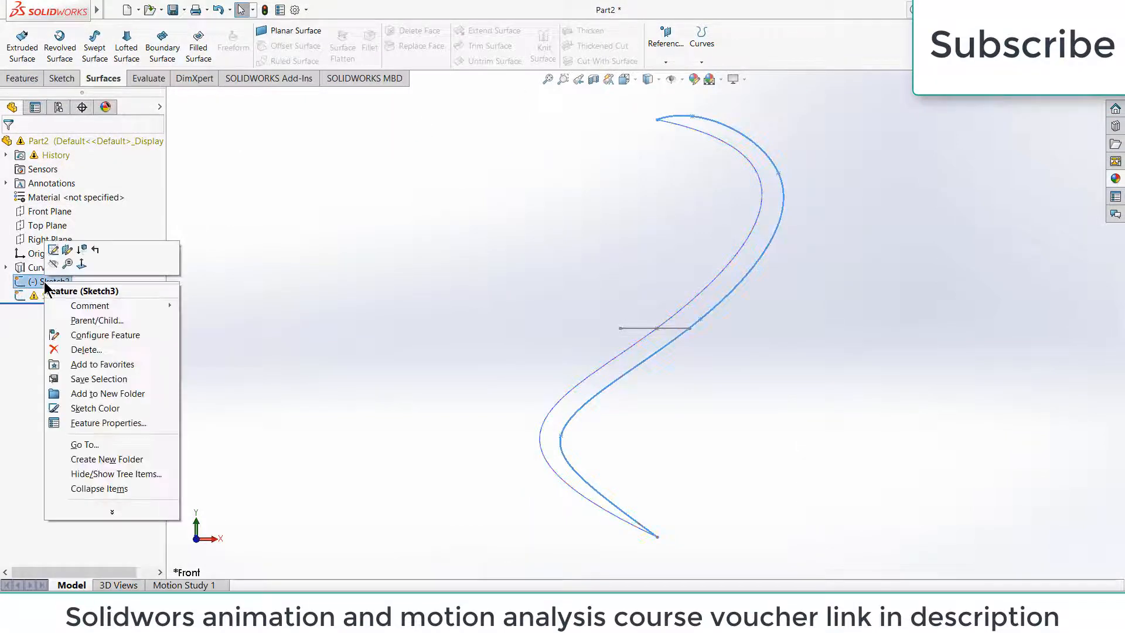
pyautogui.click(315, 291)
pyautogui.rightClick(49, 211)
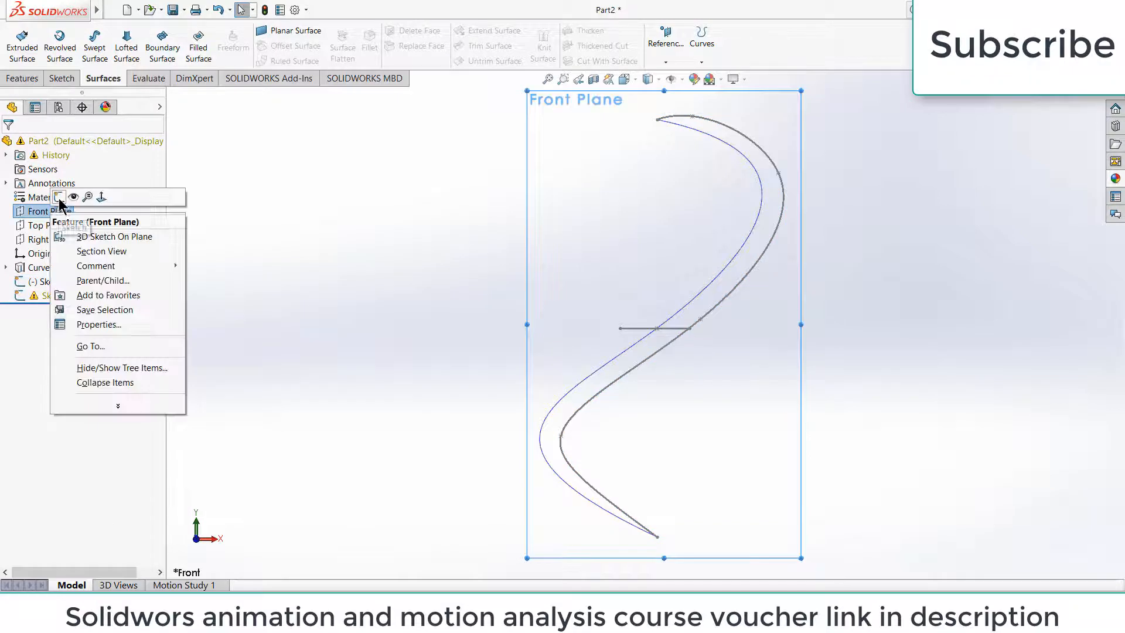
pyautogui.click(52, 235)
pyautogui.click(48, 309)
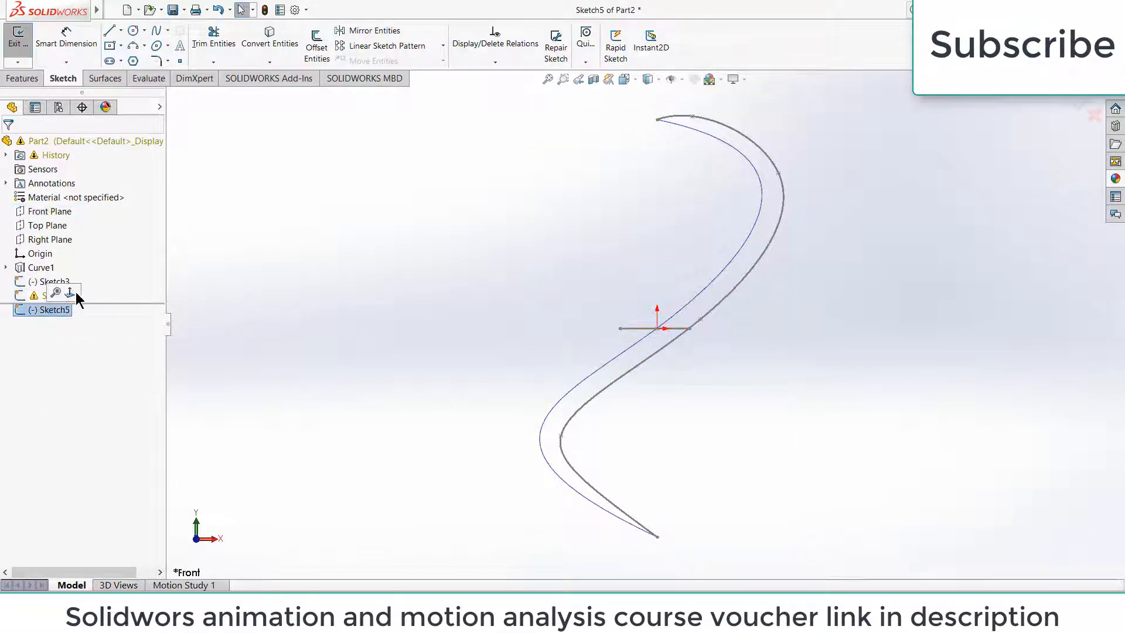
pyautogui.click(241, 331)
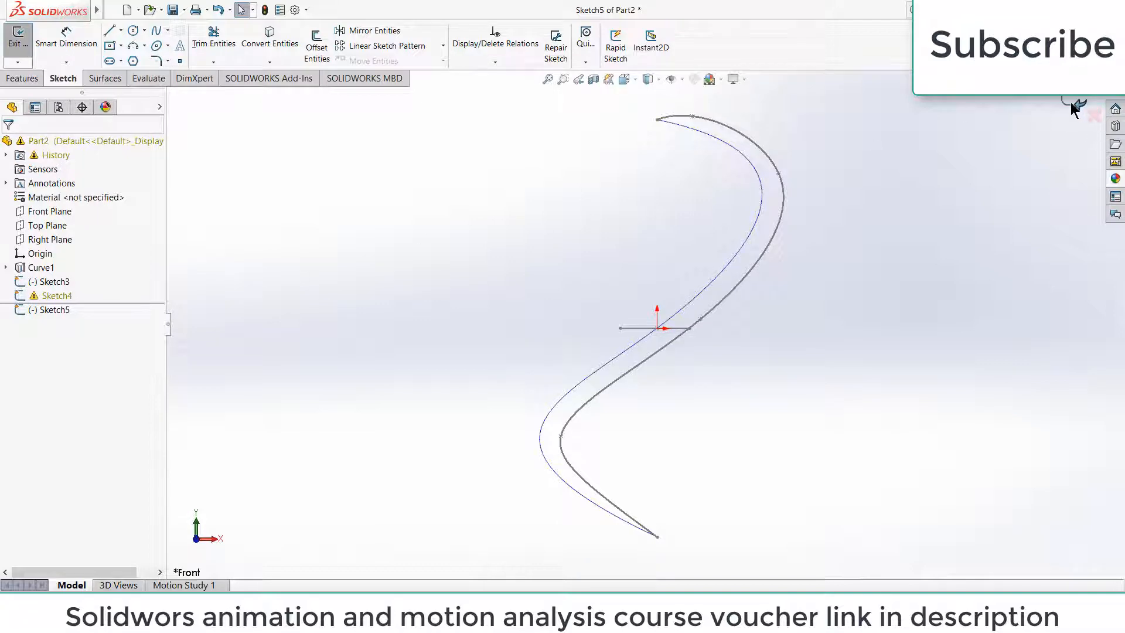
pyautogui.click(1075, 109)
pyautogui.click(423, 119)
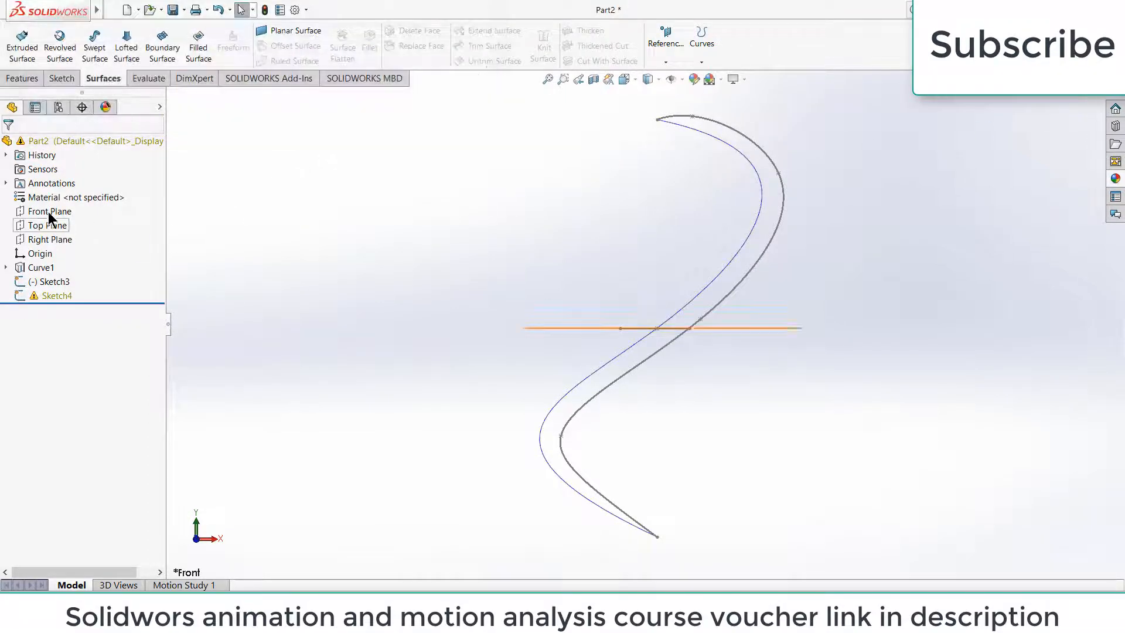
# - In a new Front Plane sketch, draw the left-hand S-shaped spline from the curves' upper end through the cross-section's left endpoint to their lower end
pyautogui.rightClick(50, 212)
pyautogui.click(59, 198)
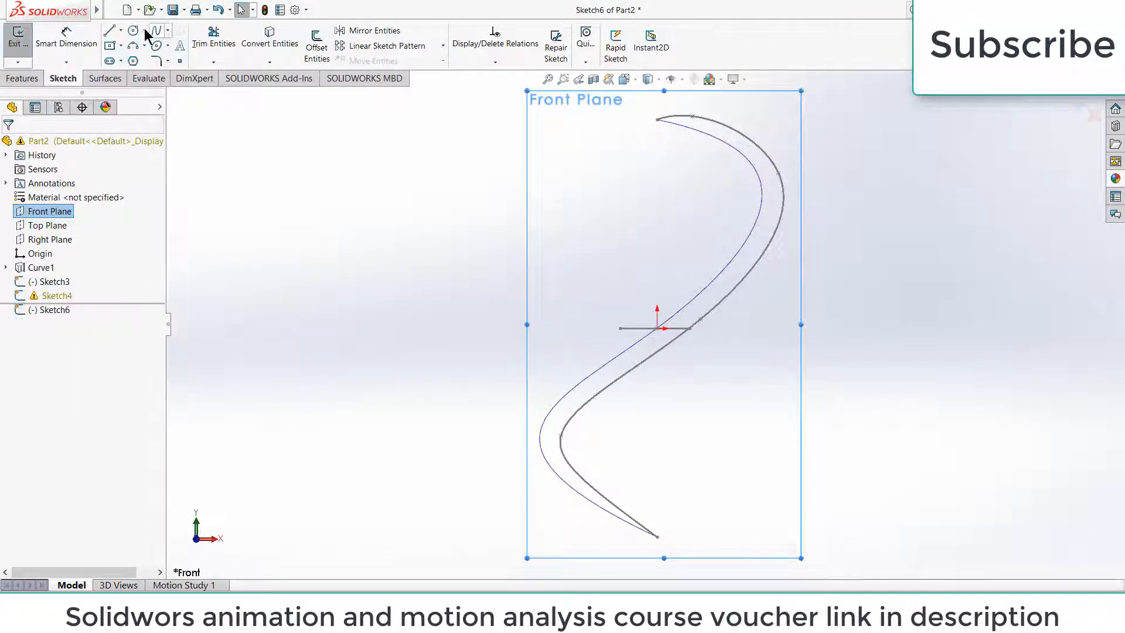
pyautogui.click(657, 120)
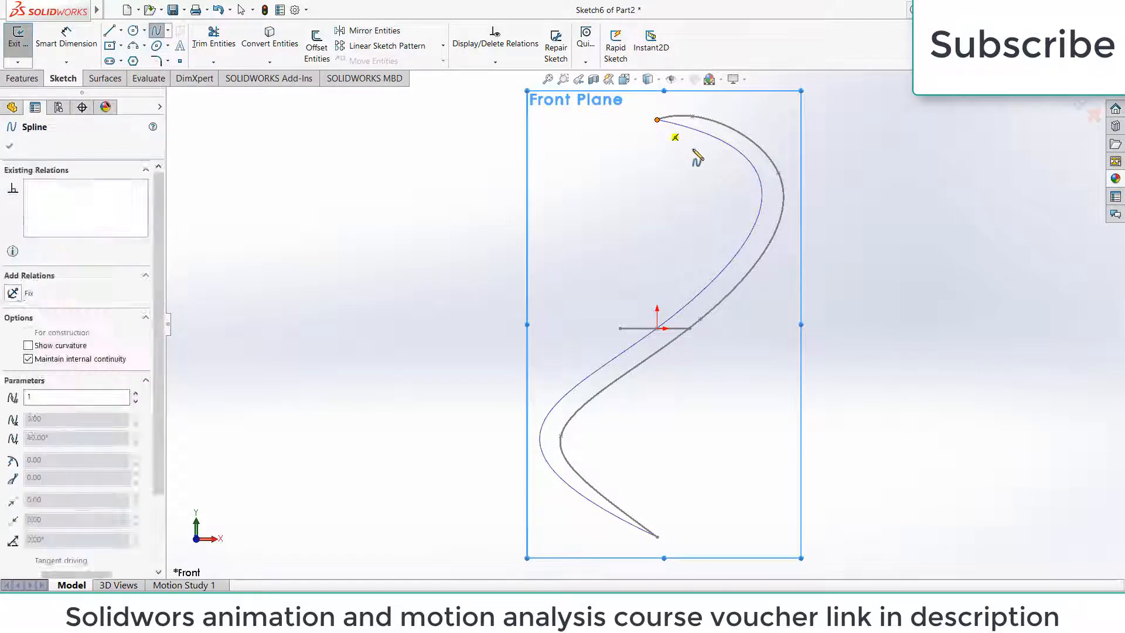
pyautogui.click(719, 158)
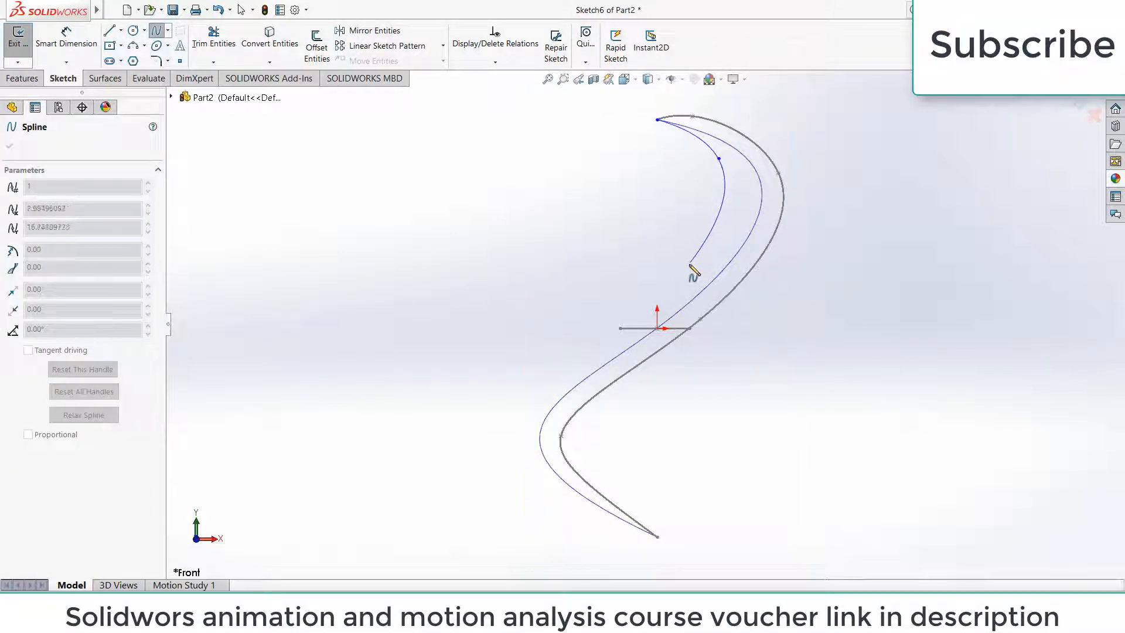
pyautogui.moveTo(617, 333); pyautogui.dragTo(508, 437)
pyautogui.click(508, 437)
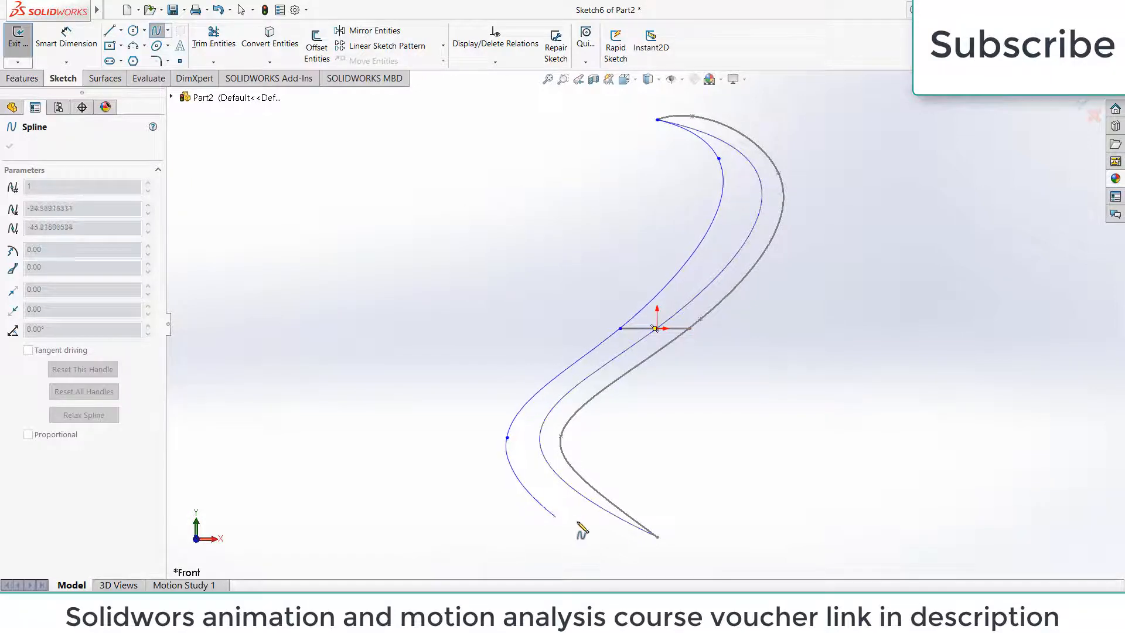
pyautogui.click(657, 536)
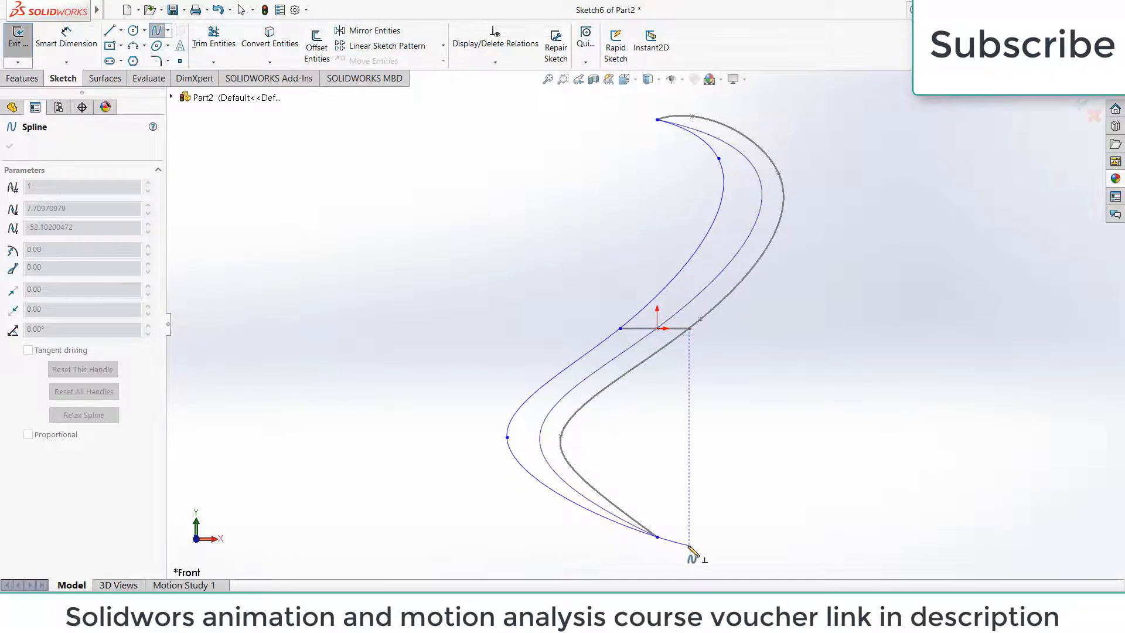
pyautogui.press('Escape')
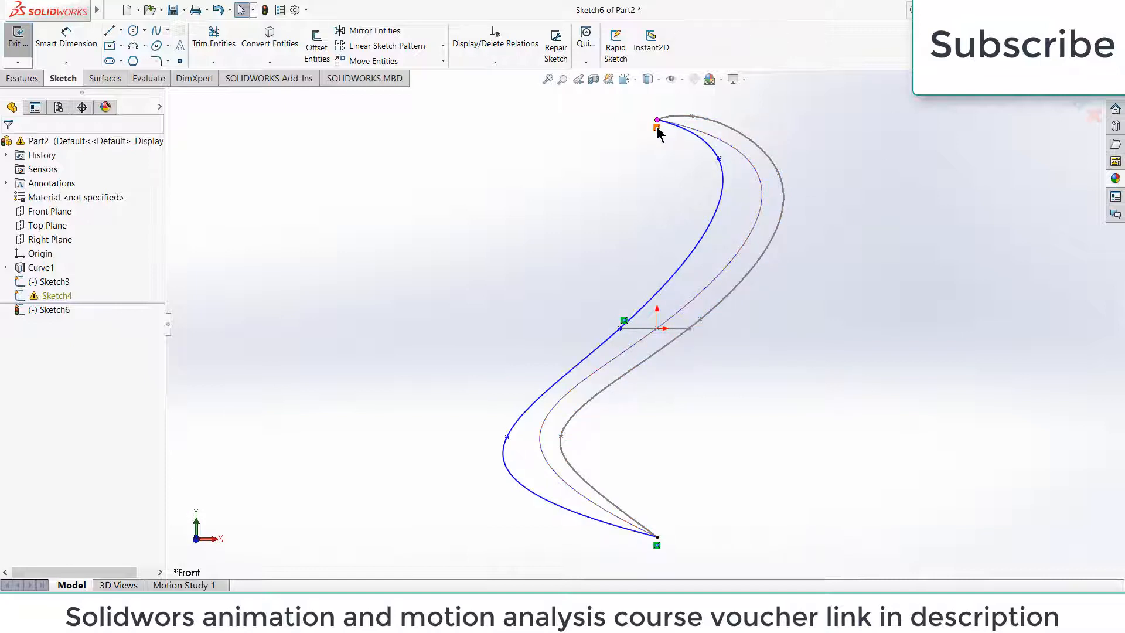
pyautogui.click(722, 157)
pyautogui.click(1075, 109)
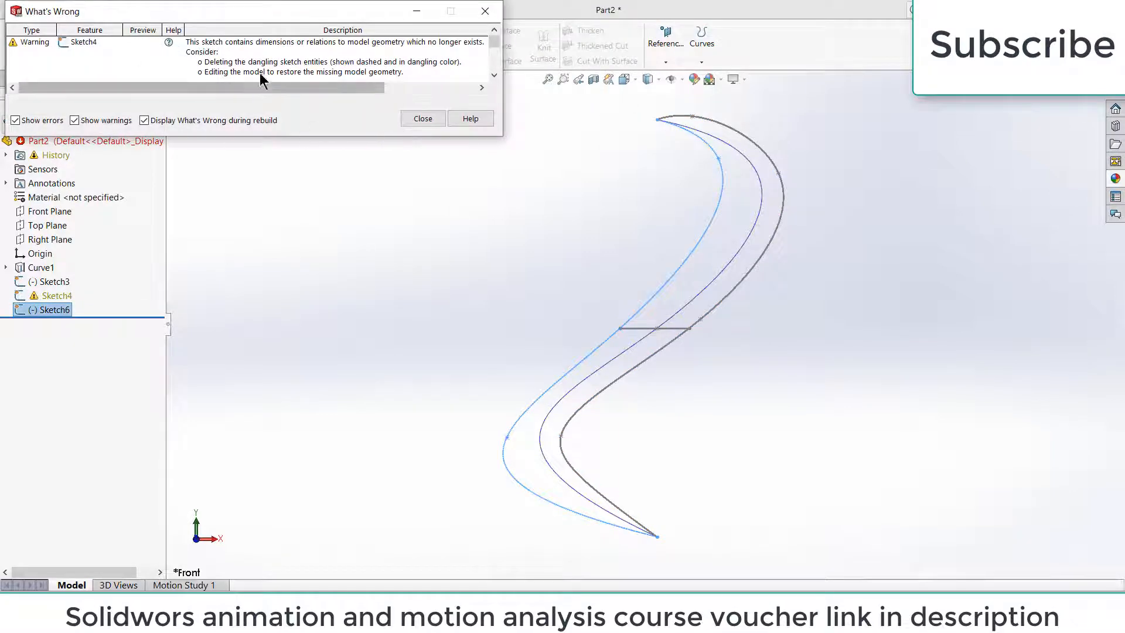
pyautogui.click(422, 119)
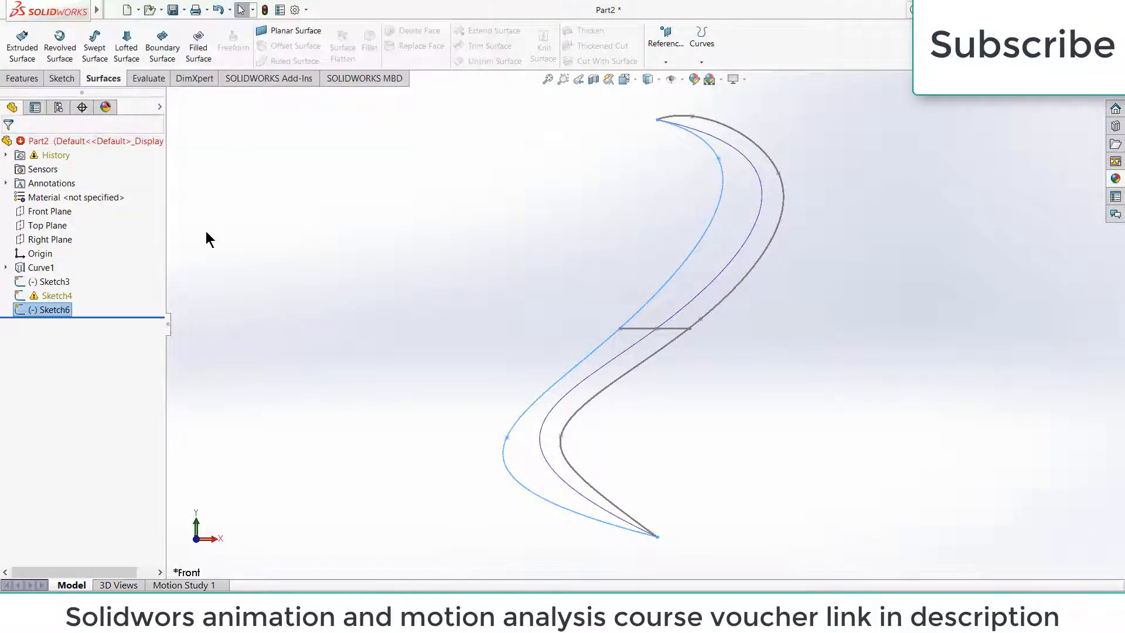
# - Try to reorder the new left-hand spline sketch ahead of the cross-section sketch in the feature history
pyautogui.moveTo(688, 333); pyautogui.dragTo(748, 254, button='middle')
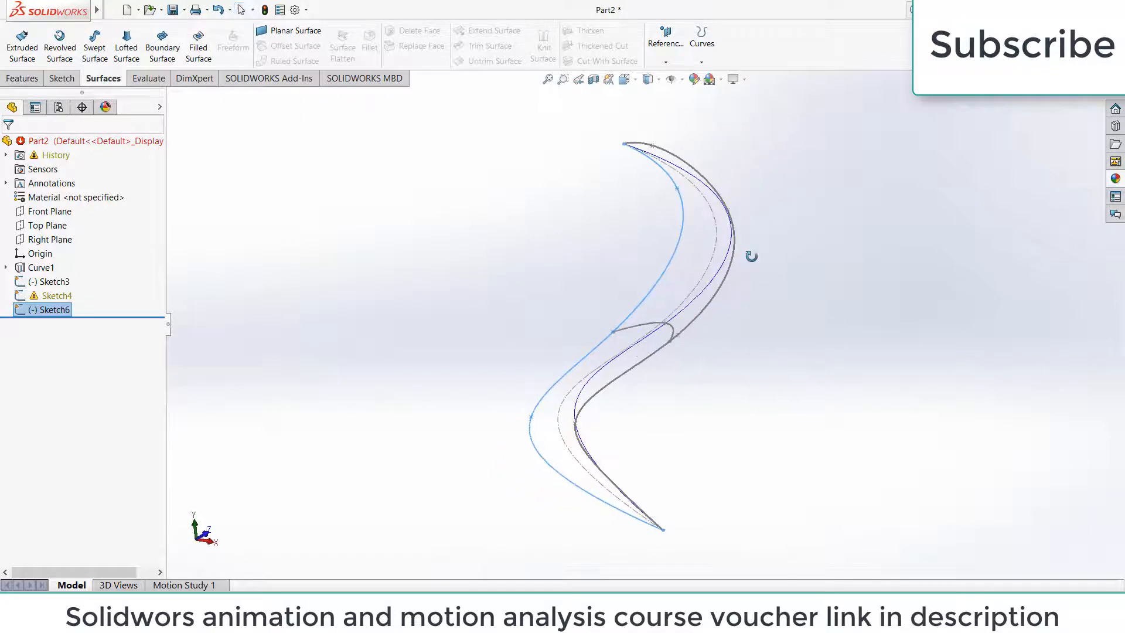
pyautogui.scroll(-2, 620, 333)
pyautogui.click(603, 323)
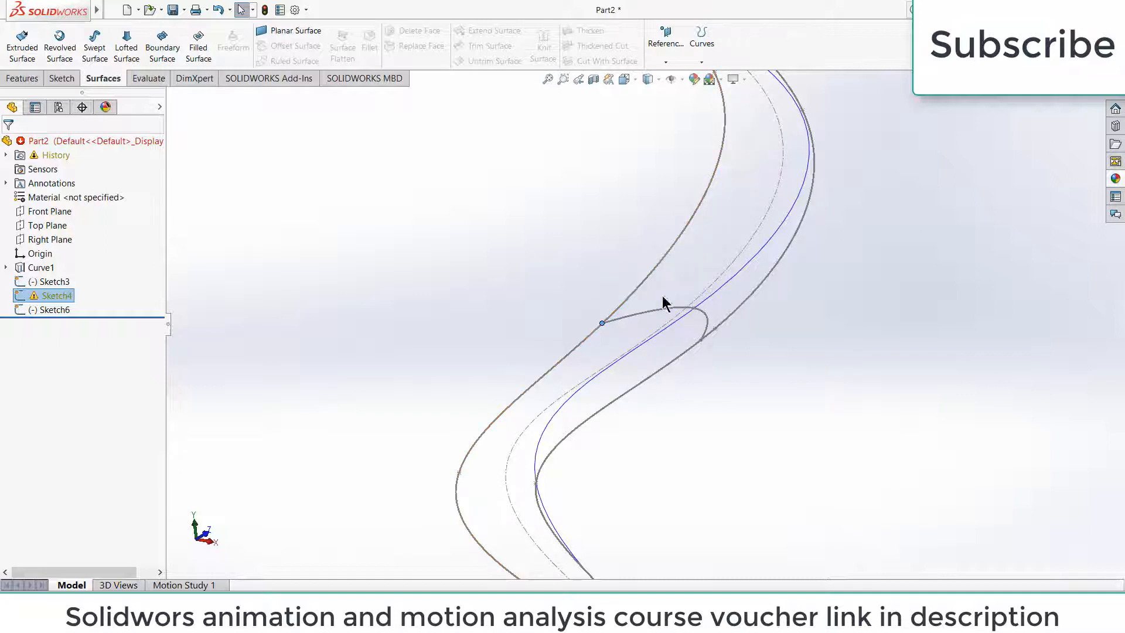
pyautogui.click(269, 300)
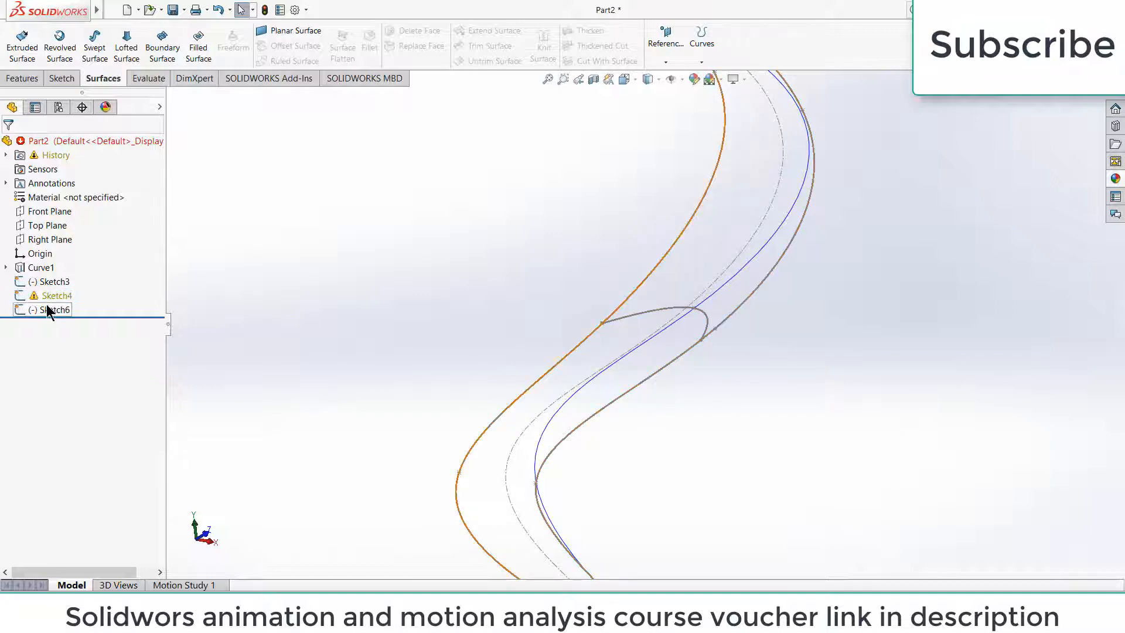
pyautogui.moveTo(51, 312); pyautogui.dragTo(57, 293)
pyautogui.click(359, 301)
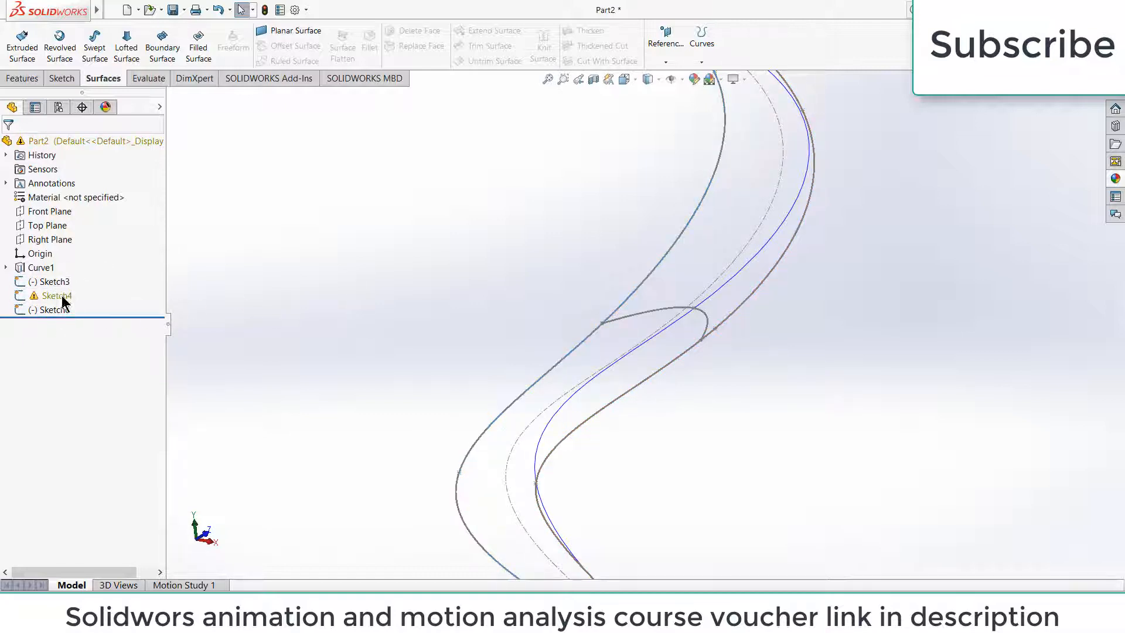
pyautogui.click(65, 311)
pyautogui.click(753, 306)
pyautogui.moveTo(37, 314)
pyautogui.mouseDown()
pyautogui.moveTo(44, 283)
pyautogui.moveTo(71, 264)
pyautogui.moveTo(61, 295)
pyautogui.mouseUp()
pyautogui.click(274, 305)
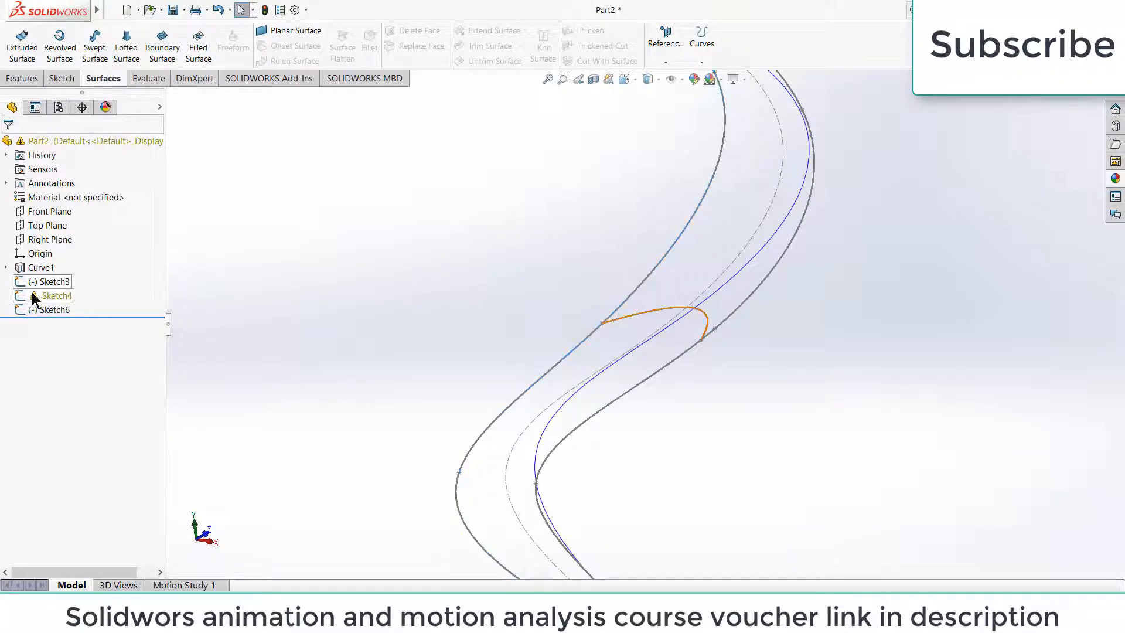
# - Edit the cross-section sketch and delete the dangling relation at its left endpoint
pyautogui.rightClick(59, 295)
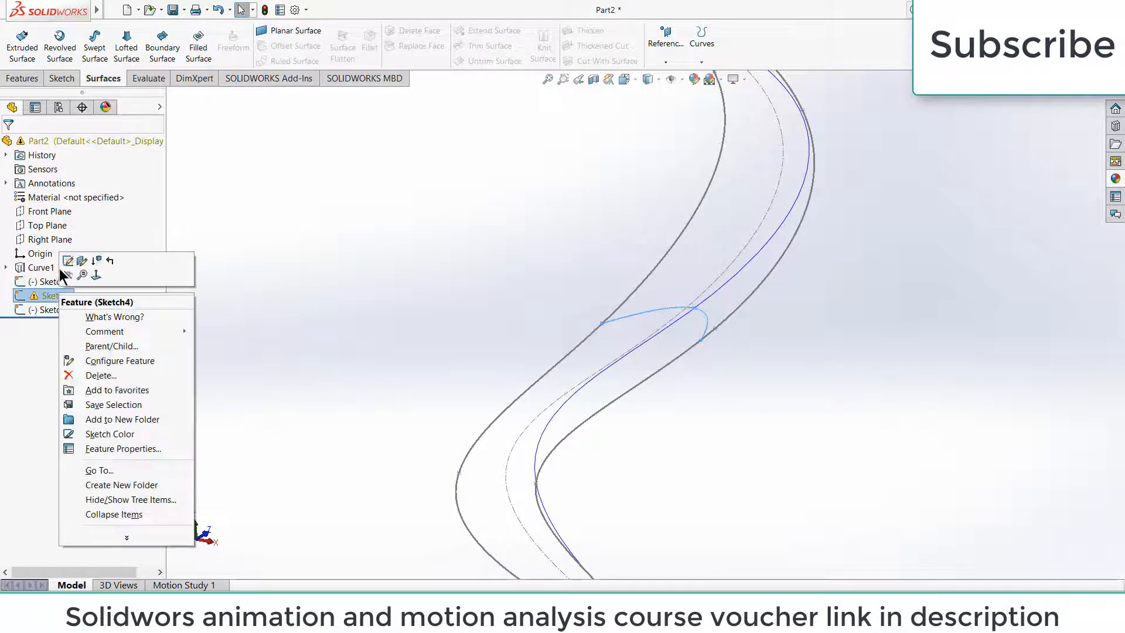
pyautogui.click(68, 260)
pyautogui.scroll(-4, 585, 320)
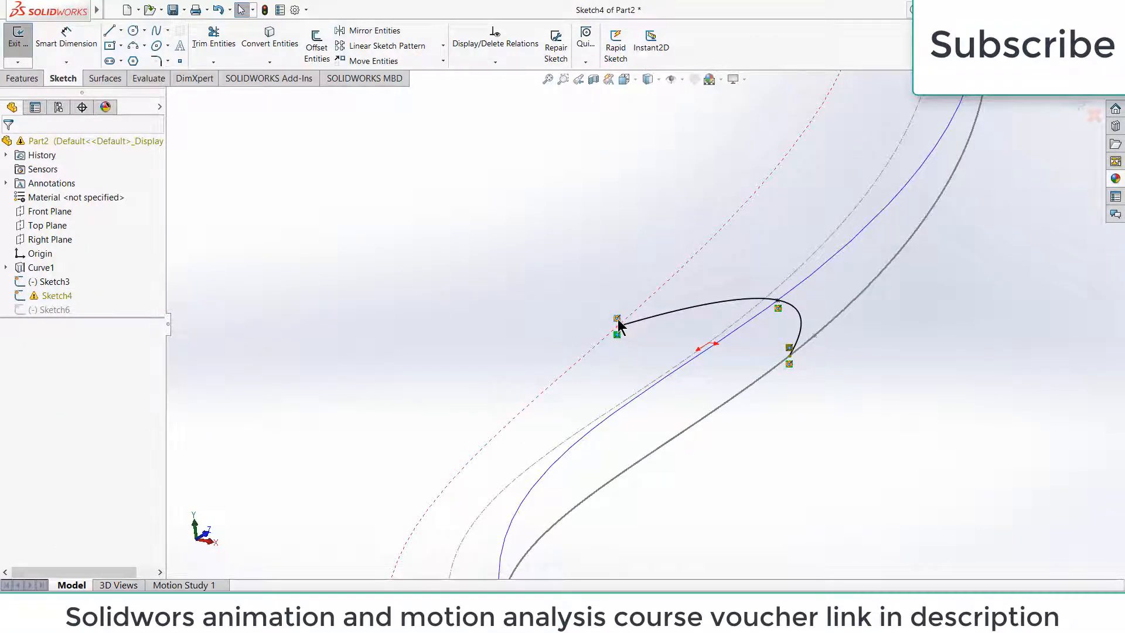
pyautogui.press('Delete')
pyautogui.click(1081, 109)
pyautogui.click(566, 322)
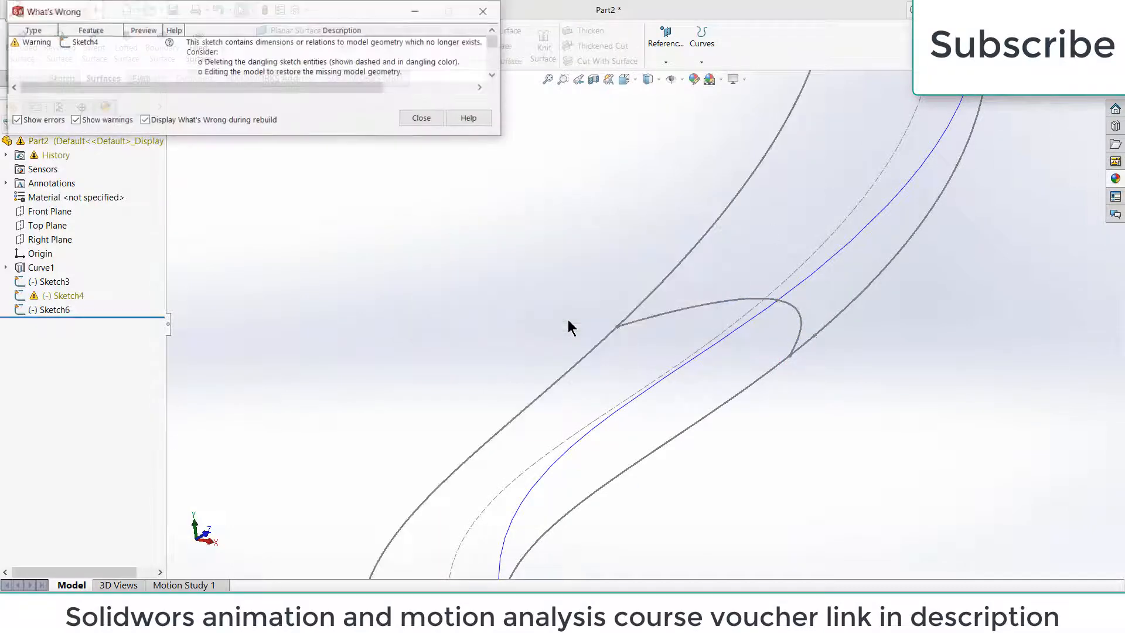
pyautogui.click(422, 120)
# - Delete the cross-section sketch Sketch4 from the part
pyautogui.rightClick(19, 295)
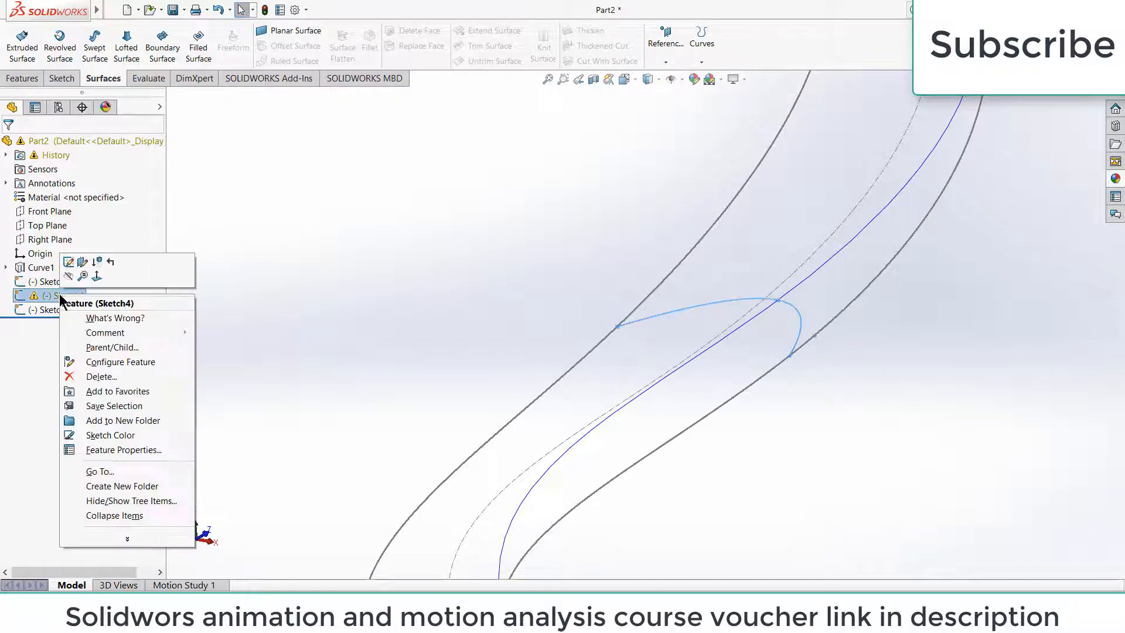
pyautogui.click(107, 378)
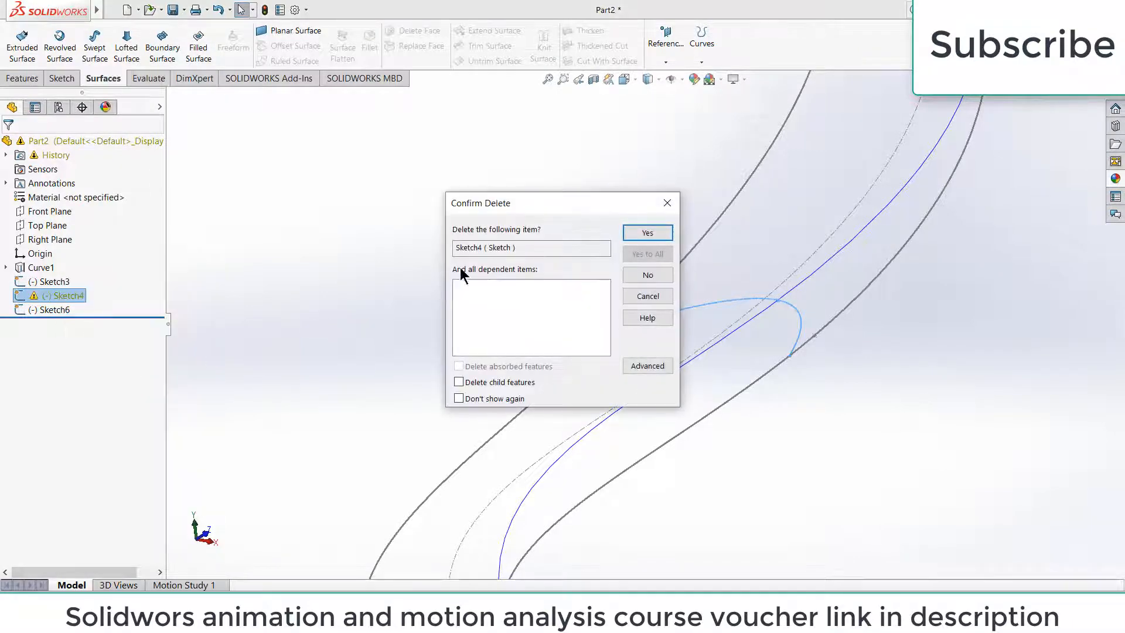
pyautogui.click(634, 237)
pyautogui.click(417, 123)
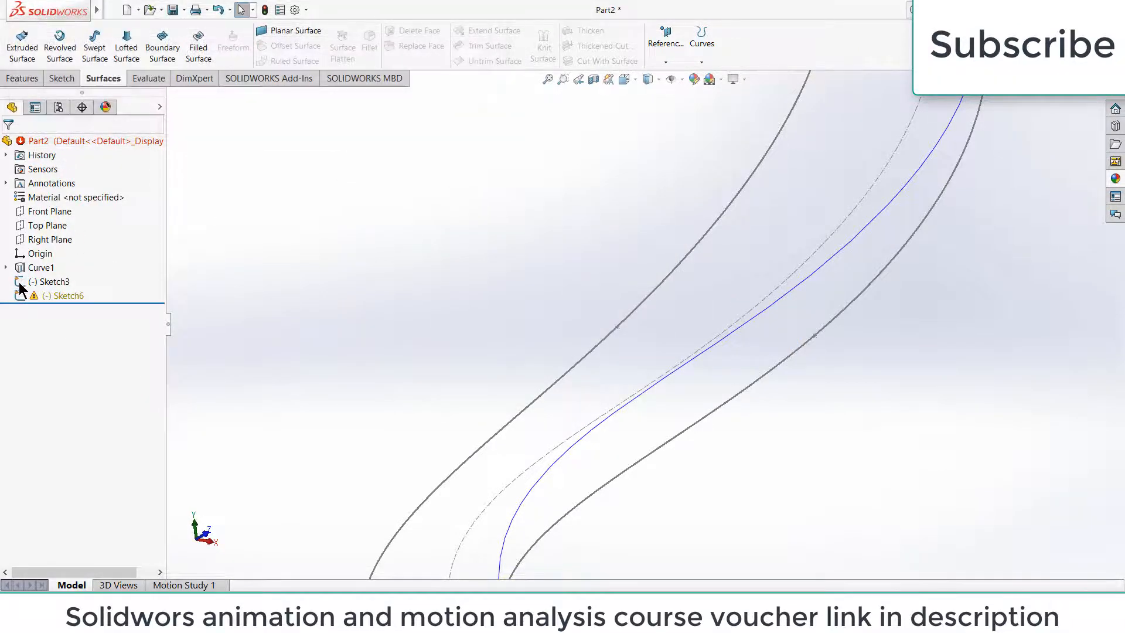
# - Edit the left-hand Front Plane spline sketch, remove its dangling relation and finish the sketch
pyautogui.rightClick(55, 294)
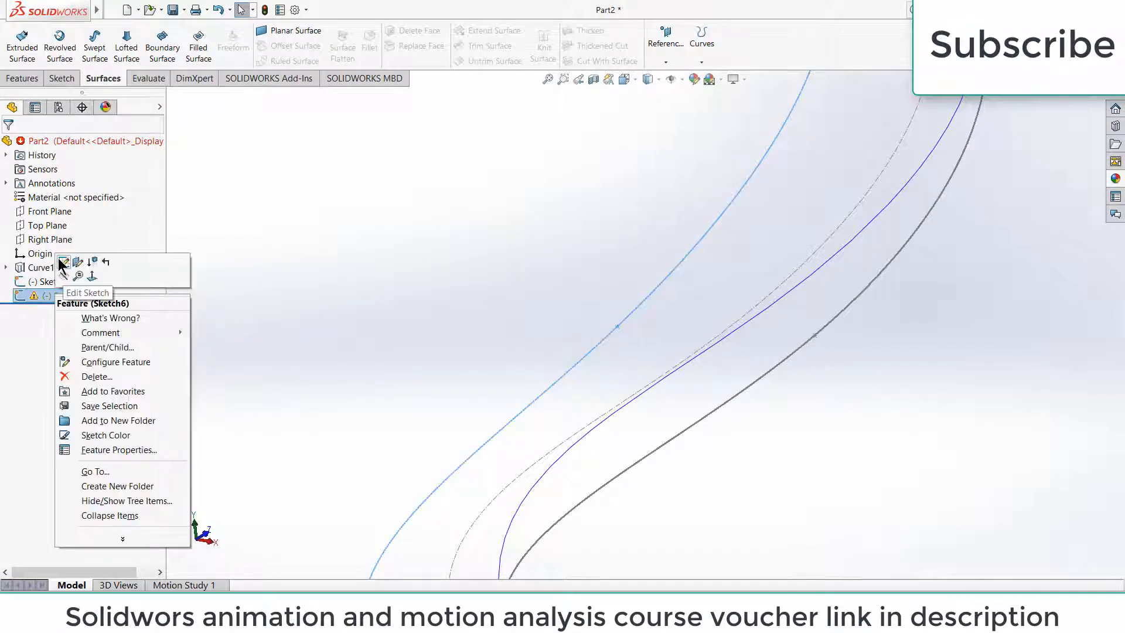
pyautogui.click(63, 262)
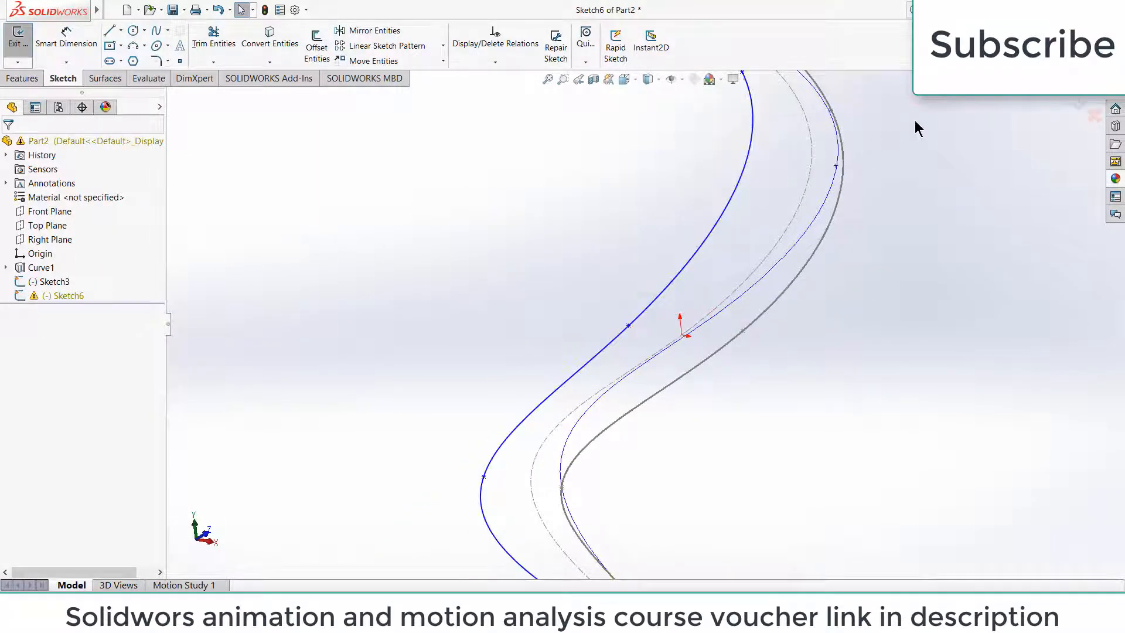
pyautogui.click(1075, 107)
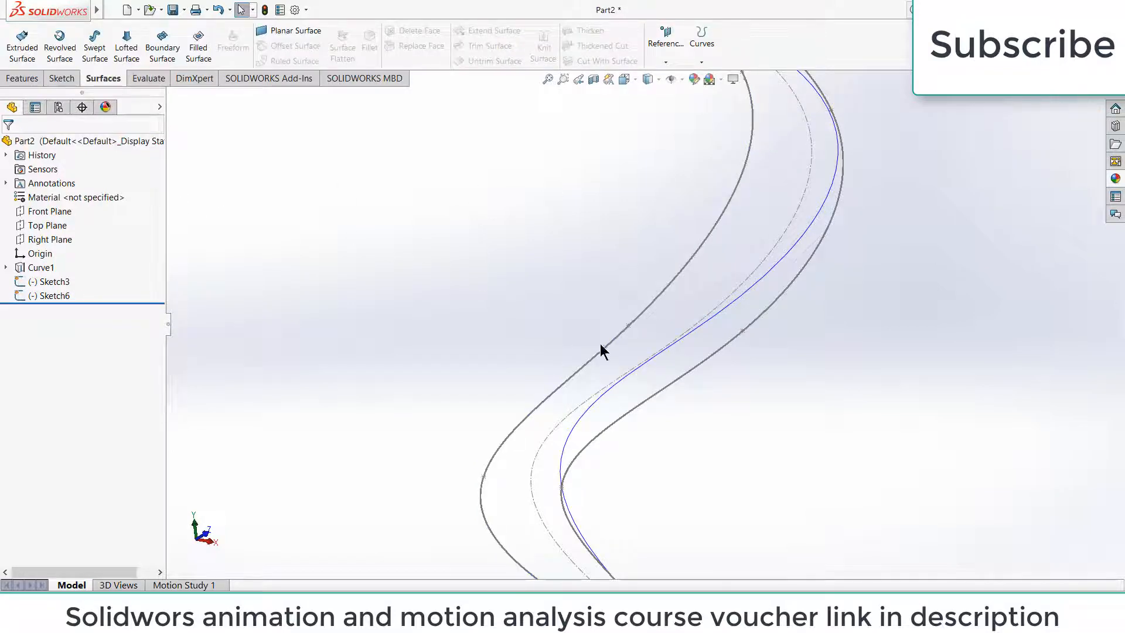
# - On the Top Plane, sketch a three-point cross-section spline bulging about 9.5 mm toward the projected curve, with both endpoints on the Front Plane line
pyautogui.moveTo(600, 343); pyautogui.dragTo(771, 341, button='middle')
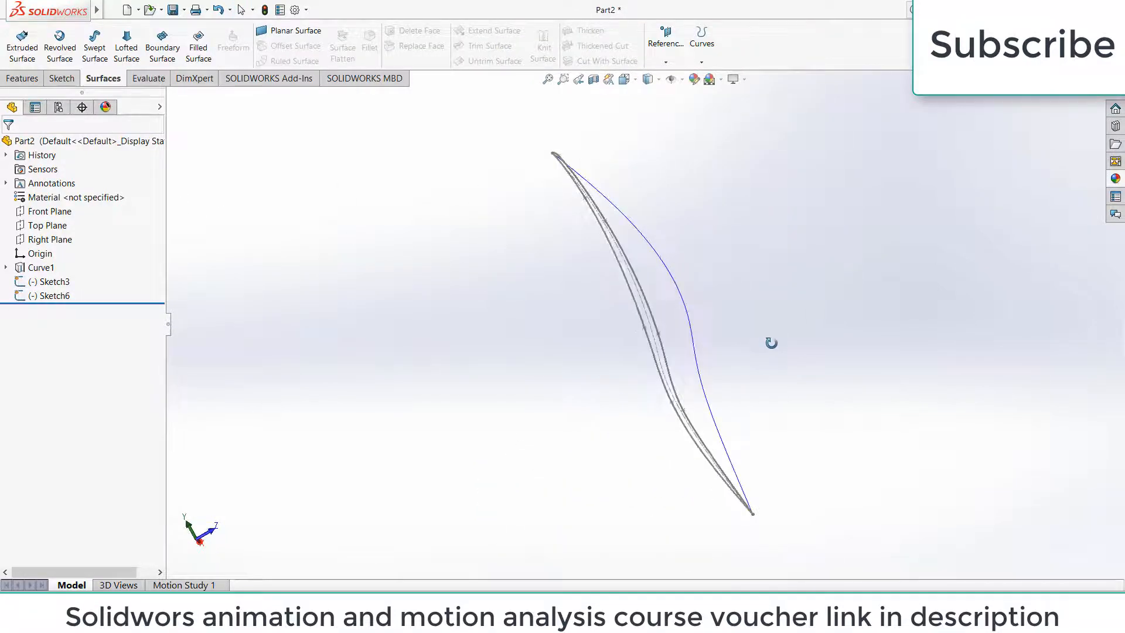
pyautogui.click(60, 230)
pyautogui.click(66, 214)
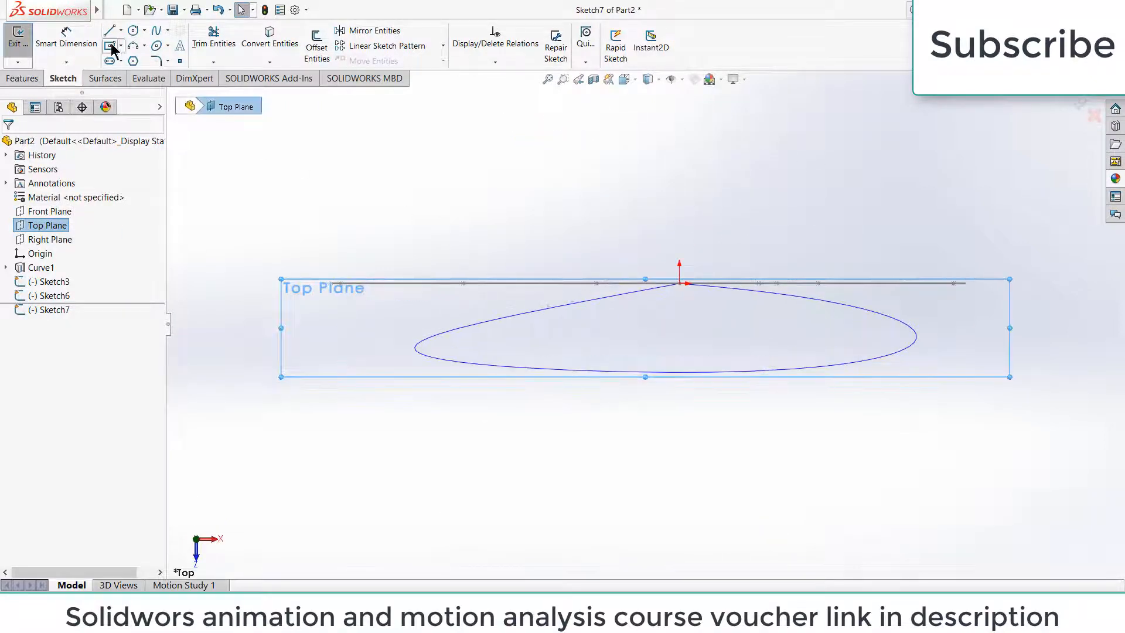
pyautogui.click(156, 30)
pyautogui.click(572, 284)
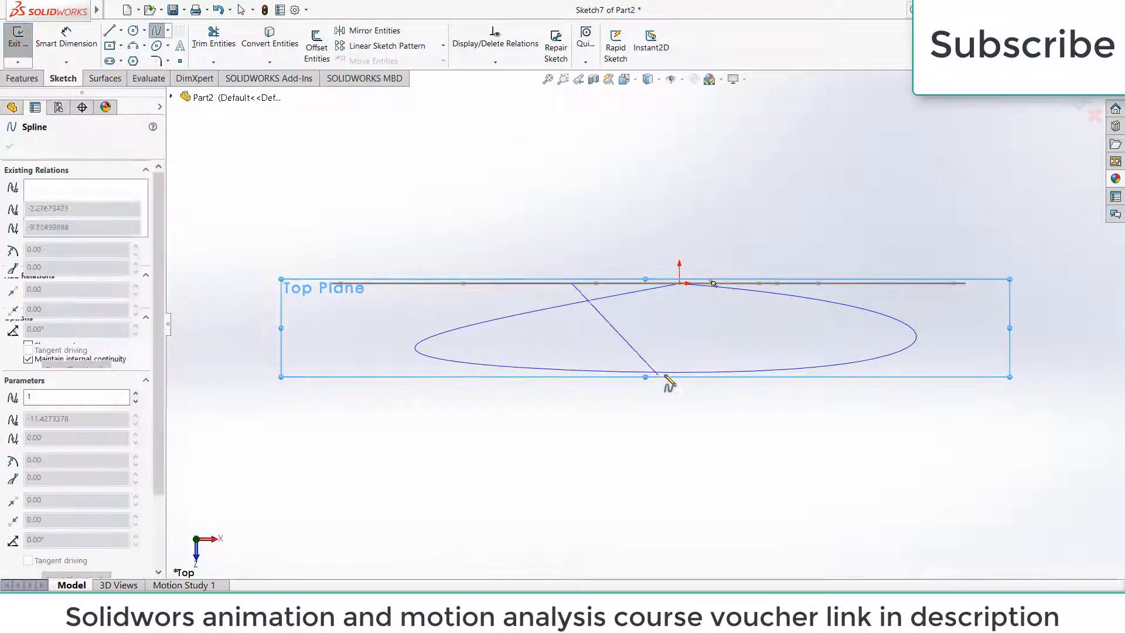
pyautogui.click(673, 373)
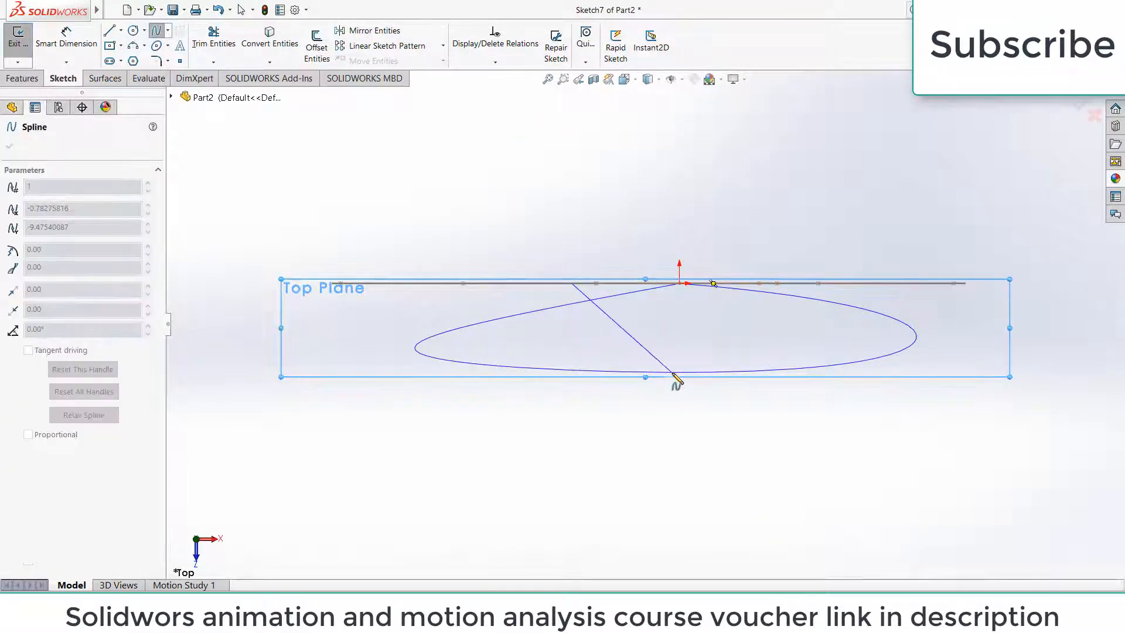
pyautogui.click(760, 285)
pyautogui.press('Escape')
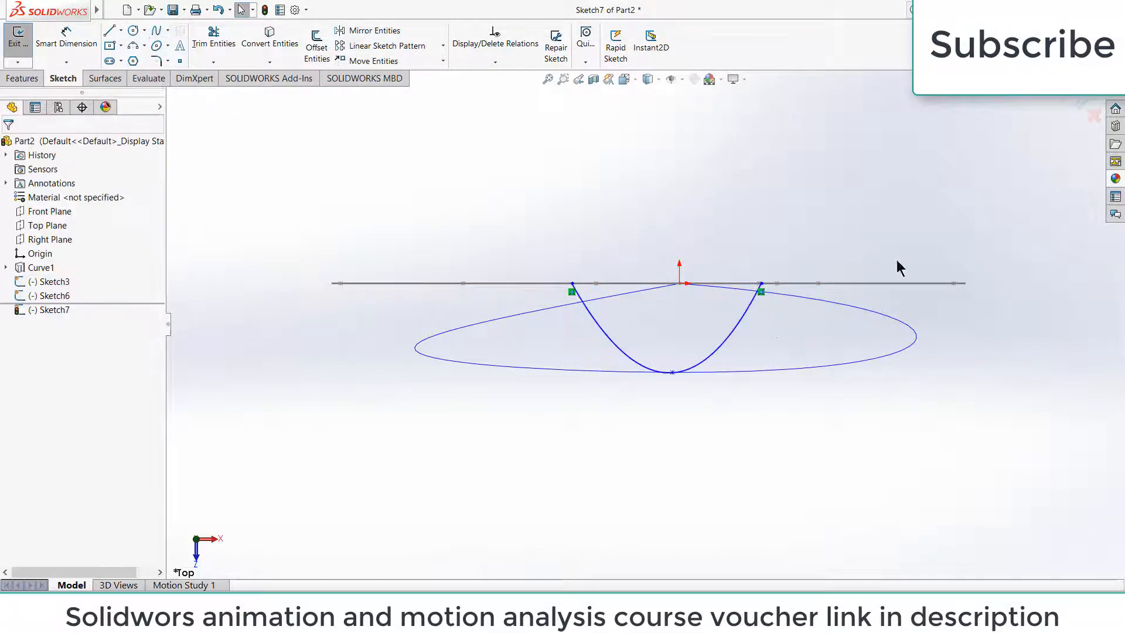
pyautogui.click(1078, 104)
pyautogui.moveTo(800, 316)
pyautogui.mouseDown(button='middle')
pyautogui.moveTo(768, 329)
pyautogui.moveTo(759, 158)
pyautogui.moveTo(665, 349)
pyautogui.moveTo(677, 271)
pyautogui.moveTo(746, 293)
pyautogui.moveTo(628, 343)
pyautogui.mouseUp(button='middle')
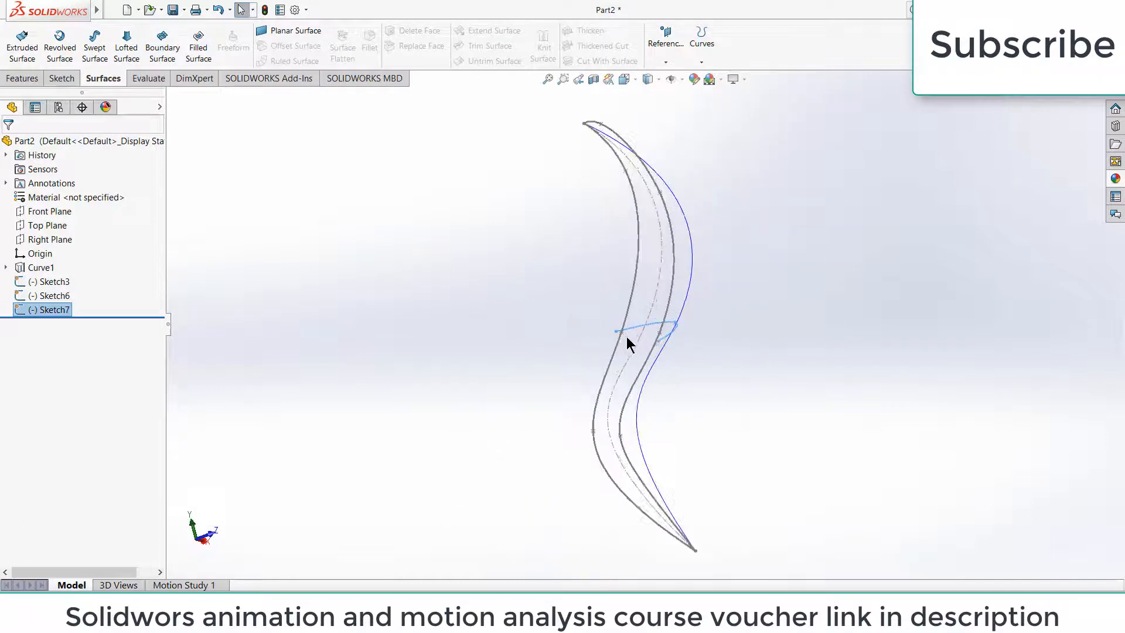
# - Edit the Top Plane cross-section sketch and pierce the spline's left endpoint to the left-hand side spline
pyautogui.scroll(-5, 580, 335)
pyautogui.rightClick(22, 311)
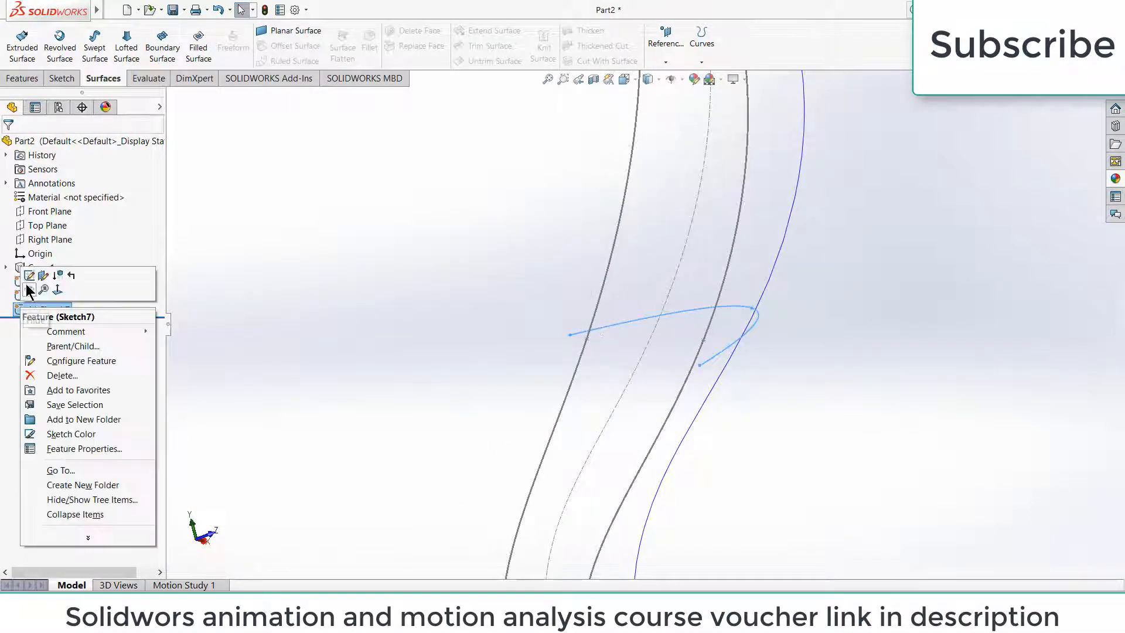
pyautogui.click(27, 282)
pyautogui.click(570, 335)
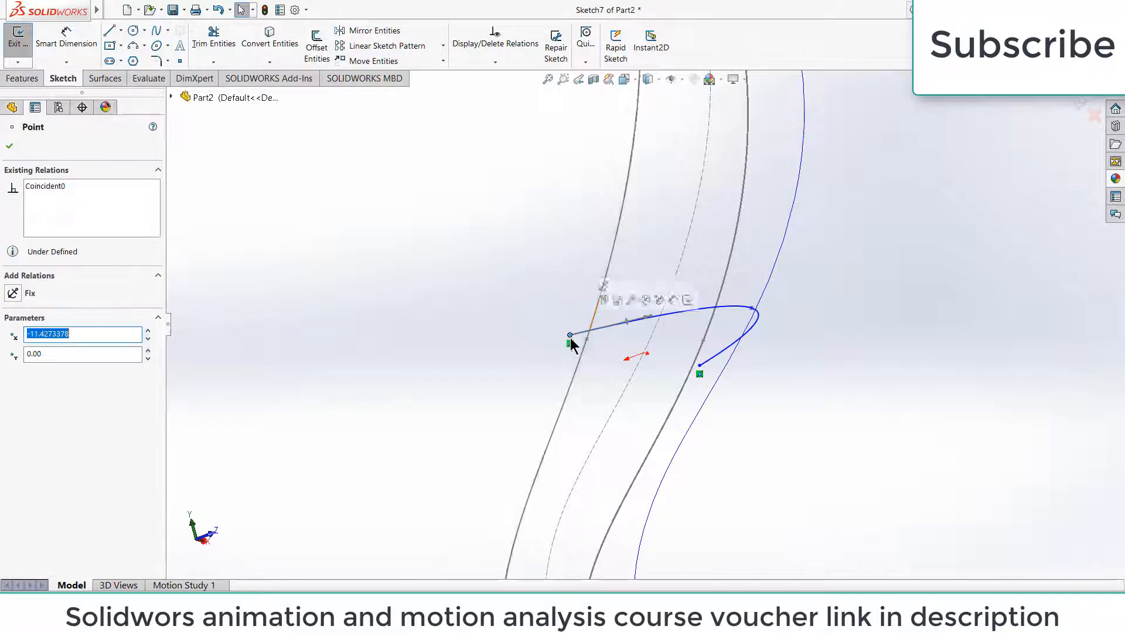
pyautogui.keyDown('ctrl'); pyautogui.click(581, 375); pyautogui.keyUp('ctrl')
pyautogui.click(653, 319)
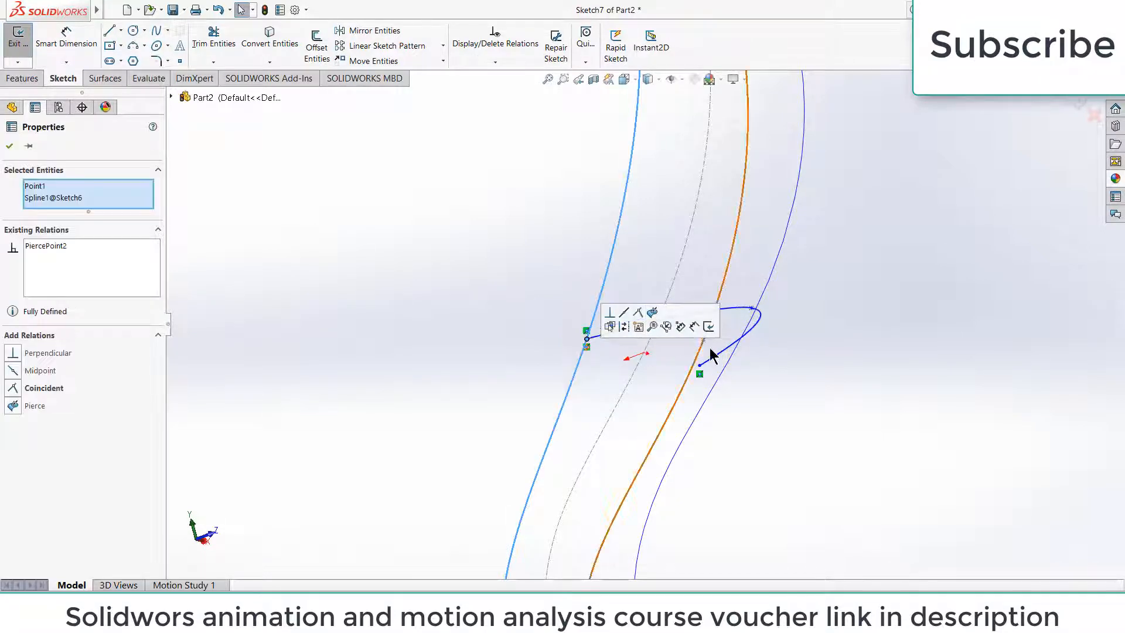
pyautogui.click(764, 328)
# - Pierce the middle point of the cross-section spline to the projected curve
pyautogui.click(753, 308)
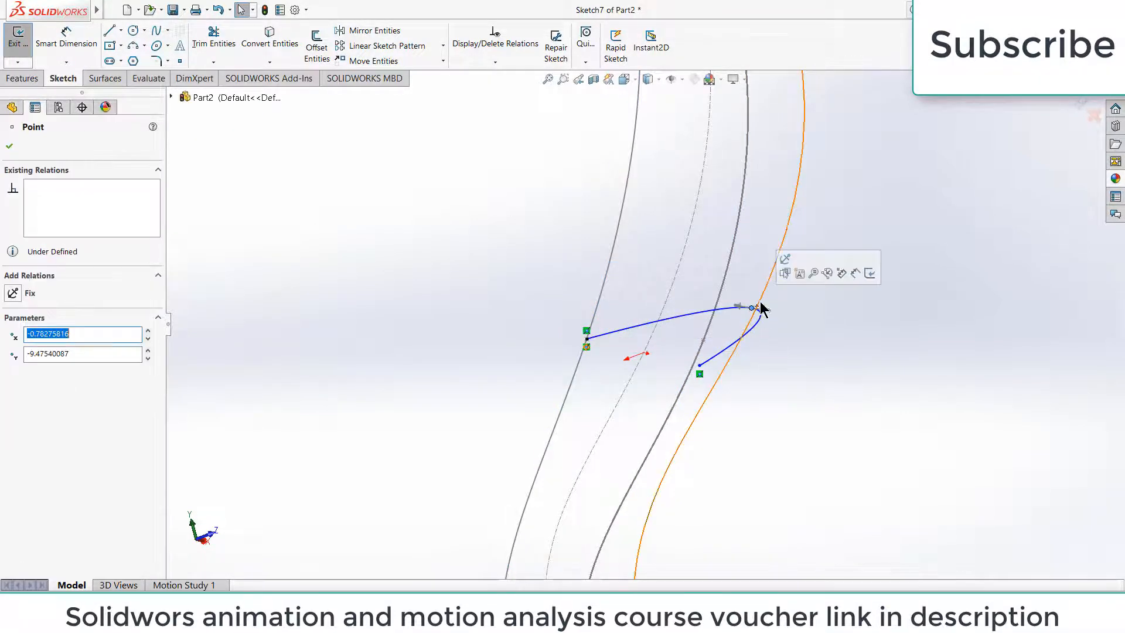
pyautogui.keyDown('ctrl'); pyautogui.click(765, 296); pyautogui.keyUp('ctrl')
pyautogui.click(800, 244)
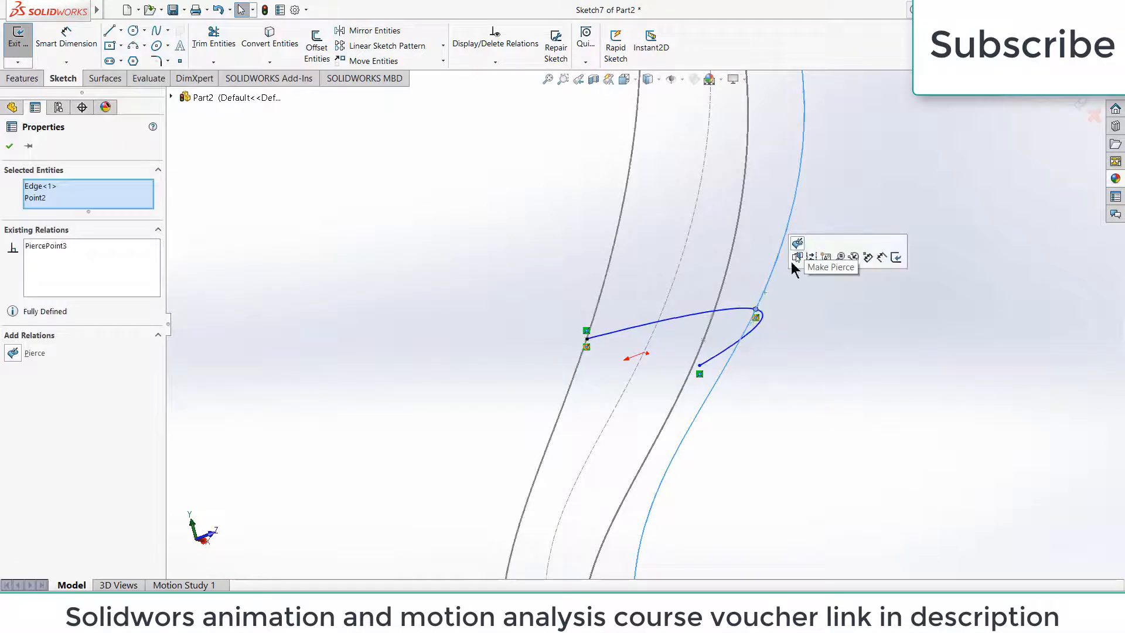
pyautogui.click(789, 343)
# - Pierce the cross-section spline's remaining endpoint to the right-hand side spline and finish the sketch
pyautogui.click(699, 365)
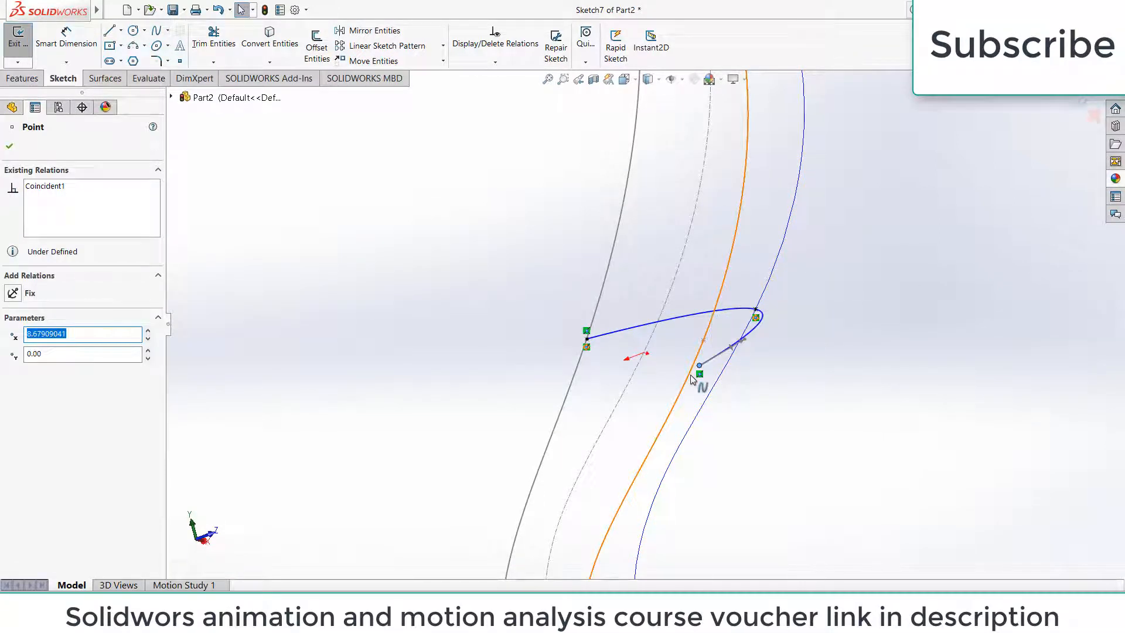
pyautogui.keyDown('ctrl'); pyautogui.click(690, 375); pyautogui.keyUp('ctrl')
pyautogui.click(765, 326)
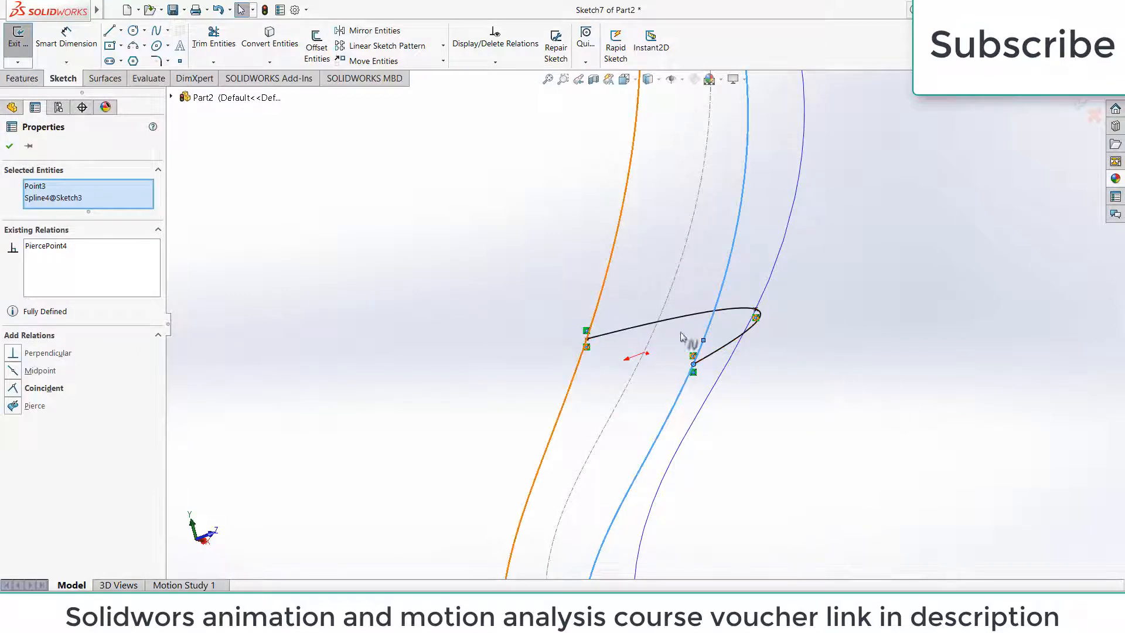
pyautogui.moveTo(736, 344); pyautogui.dragTo(722, 365, button='middle')
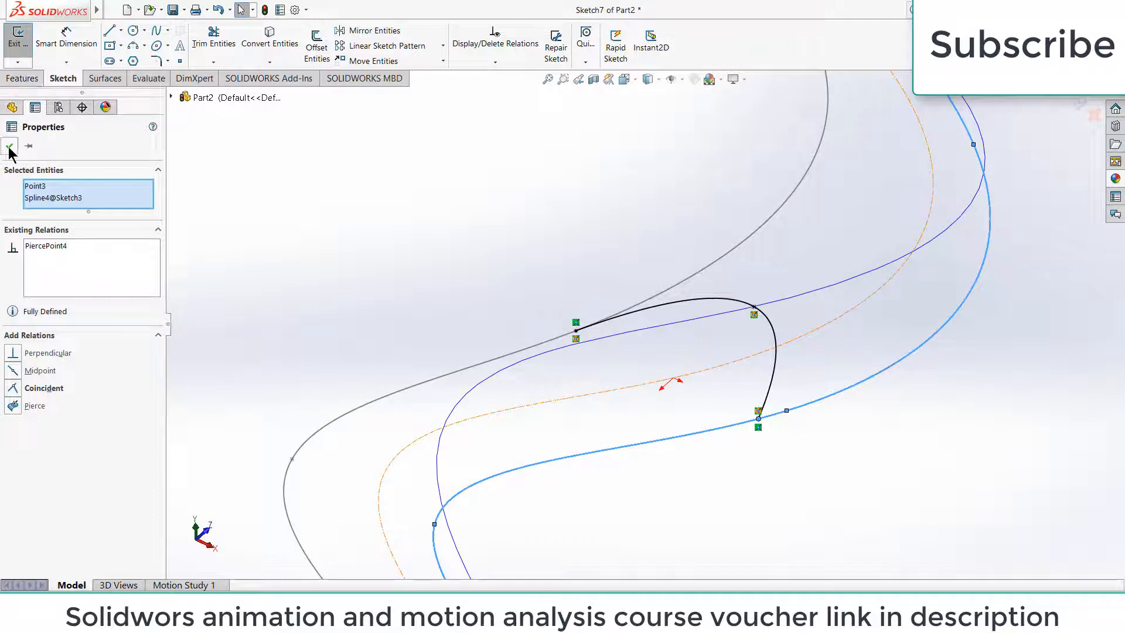
pyautogui.press('Escape')
pyautogui.scroll(5, 623, 326)
pyautogui.click(22, 78)
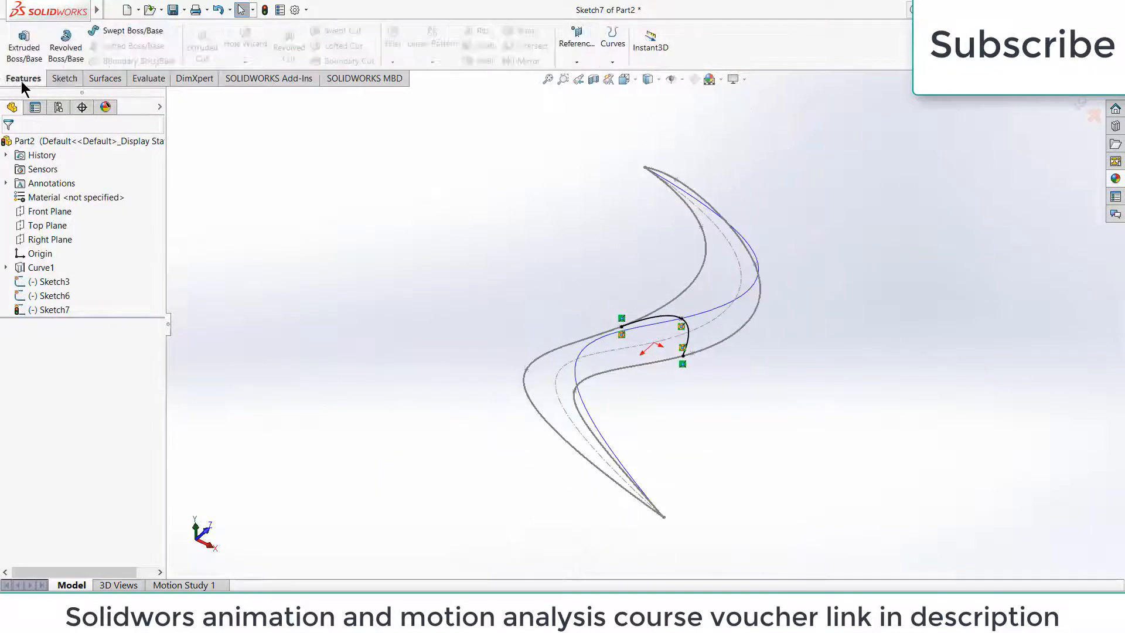
pyautogui.click(1055, 110)
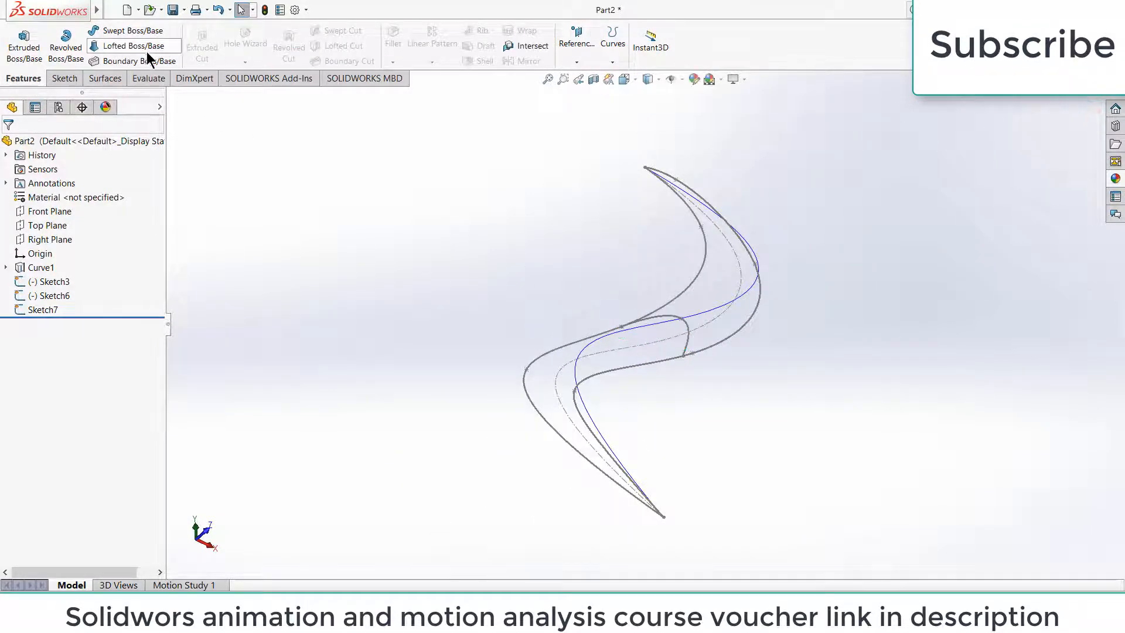
# - Set up a lofted surface using the left-hand side spline, right-hand side spline and projected curve, in that order, as profiles
pyautogui.click(120, 77)
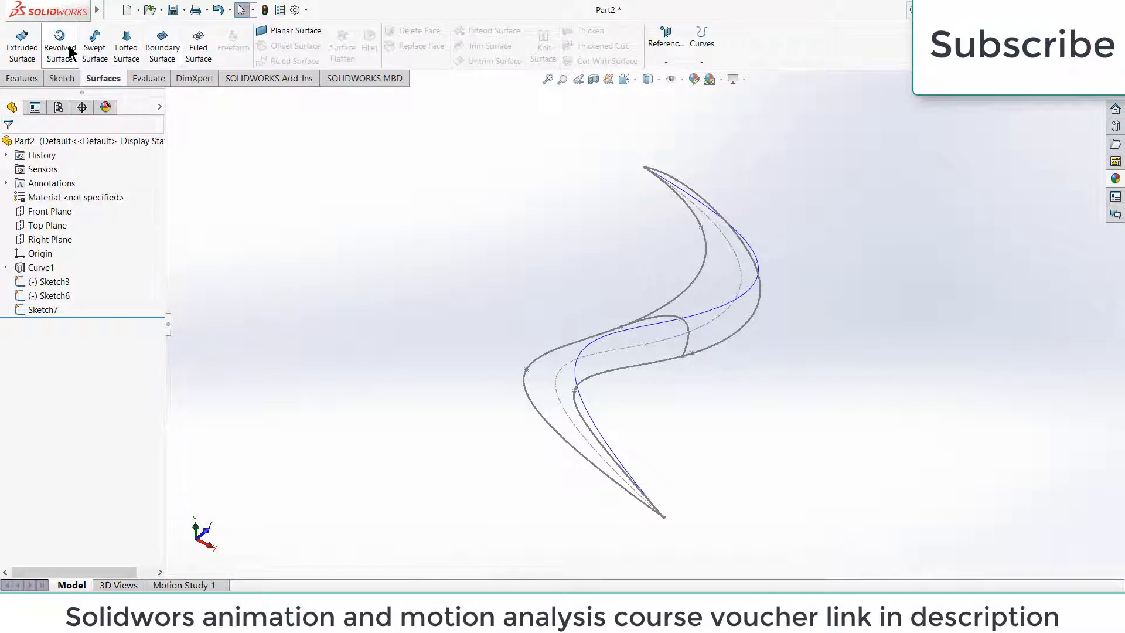
pyautogui.click(126, 47)
pyautogui.click(557, 351)
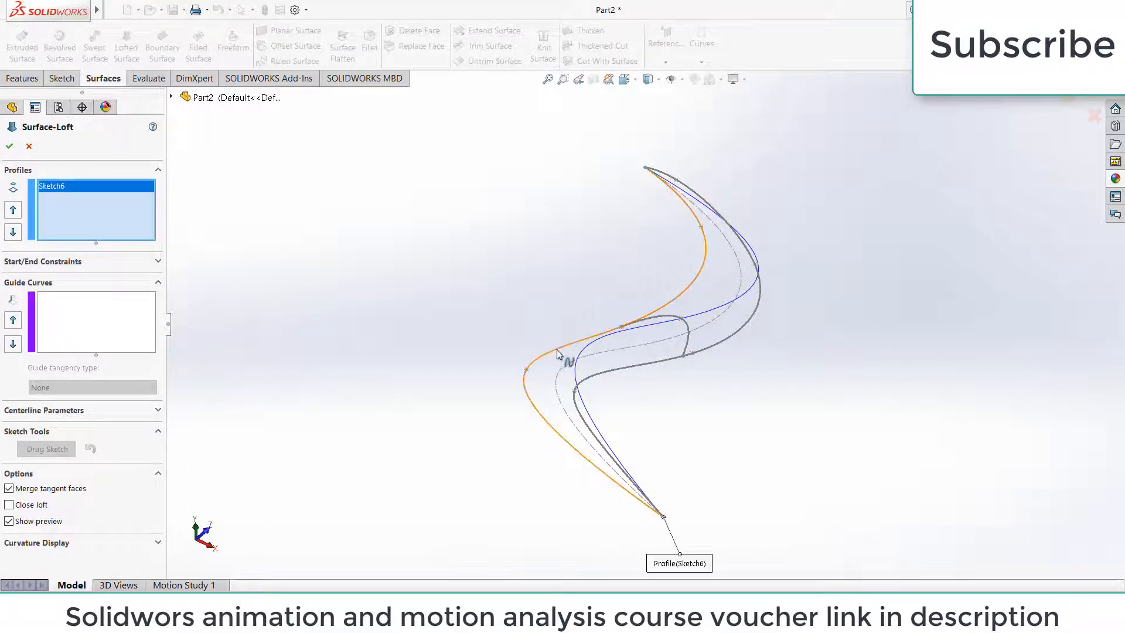
pyautogui.click(645, 371)
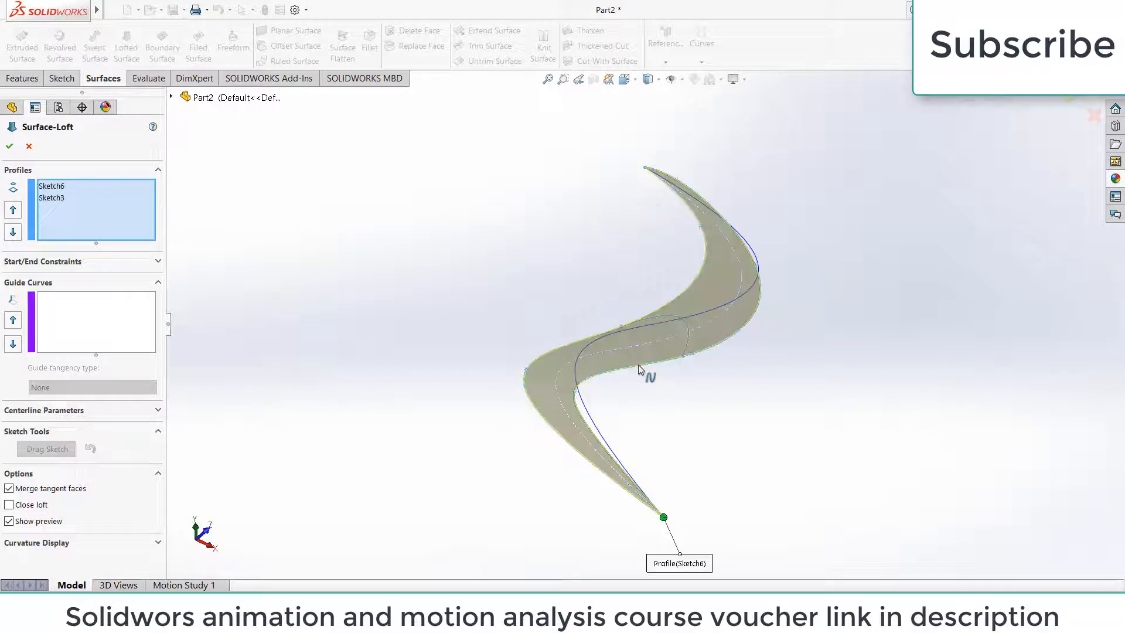
pyautogui.click(715, 309)
pyautogui.moveTo(779, 296); pyautogui.dragTo(724, 330, button='middle')
# - Turn on Close loft without adding guide curves and create the closed lofted surface
pyautogui.click(151, 316)
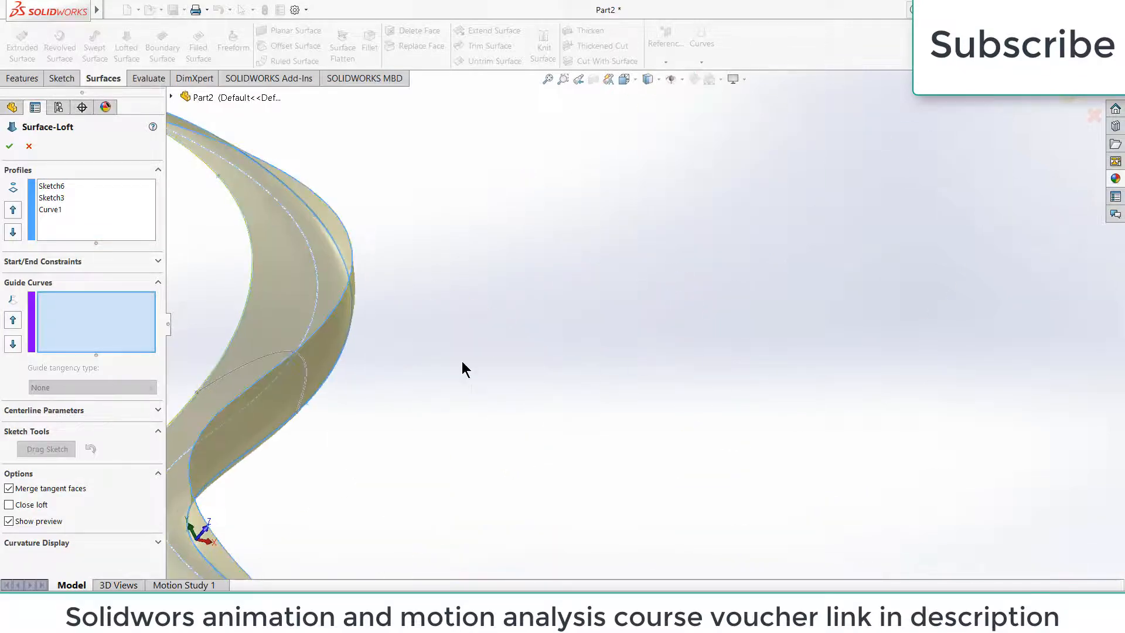
pyautogui.scroll(3, 461, 361)
pyautogui.scroll(-3, 446, 378)
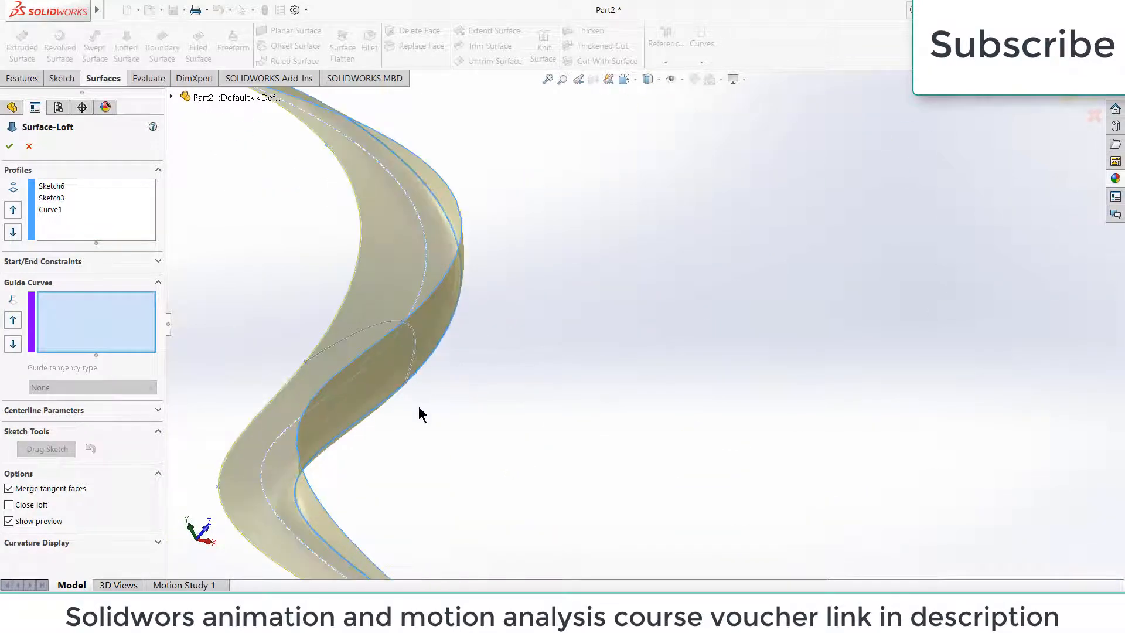
pyautogui.click(8, 504)
pyautogui.moveTo(377, 389); pyautogui.dragTo(432, 249, button='middle')
pyautogui.moveTo(296, 328); pyautogui.dragTo(603, 474, button='middle')
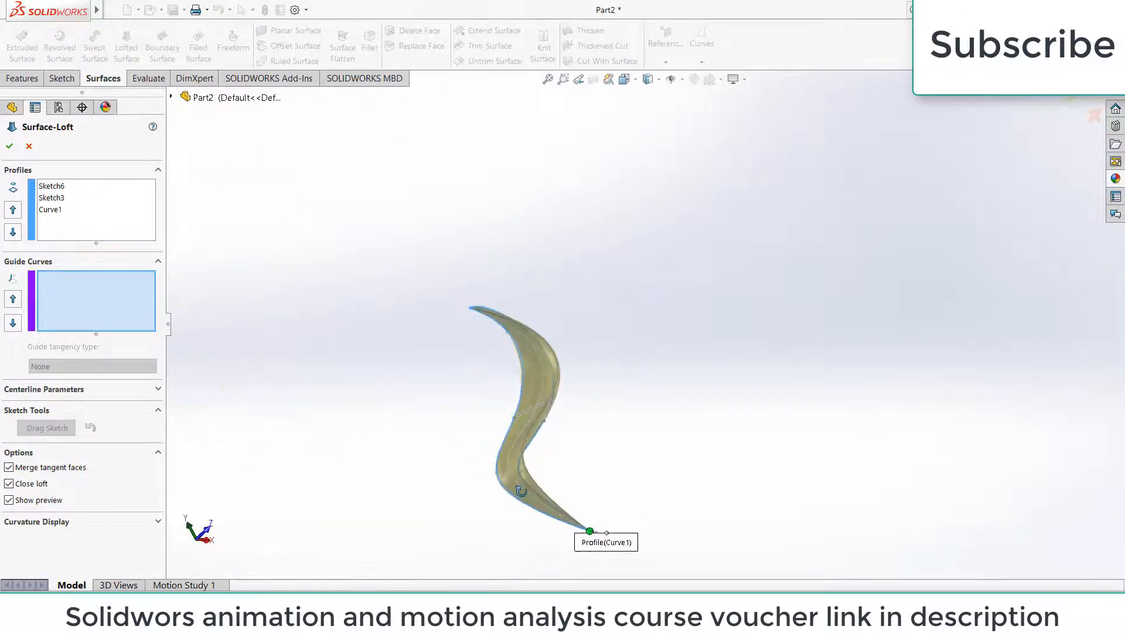
pyautogui.moveTo(461, 470); pyautogui.dragTo(574, 419, button='middle')
pyautogui.click(9, 146)
pyautogui.click(599, 360)
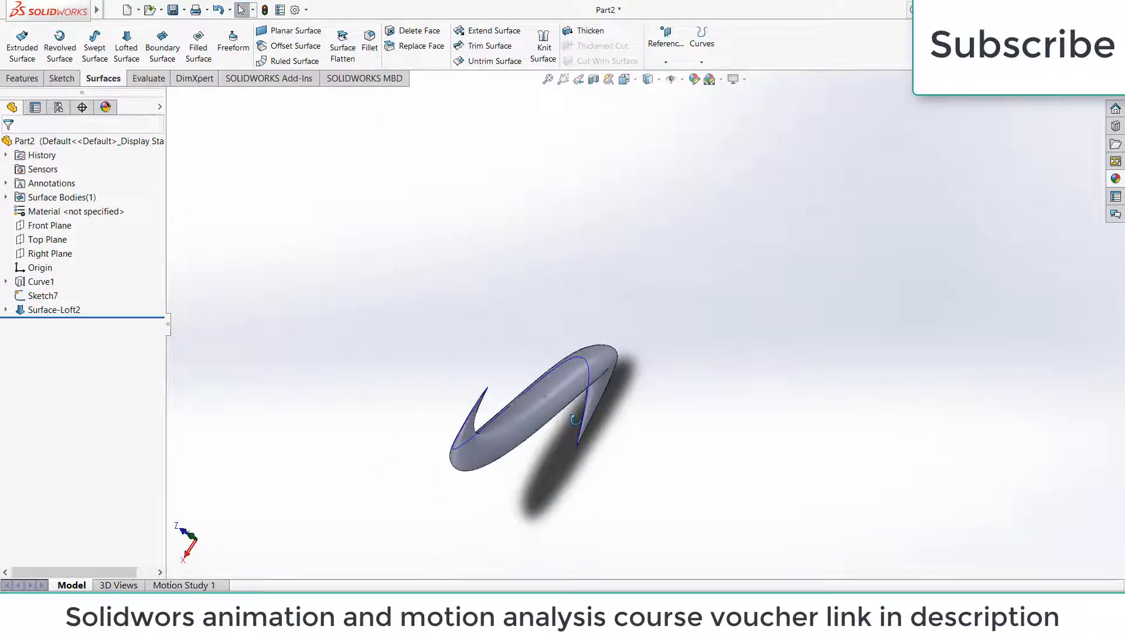